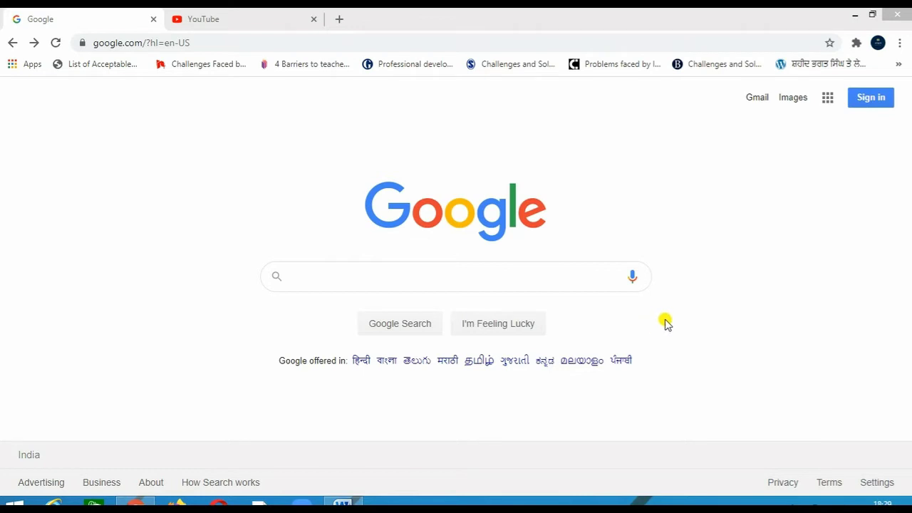
Search Google for "h5p" and open the H5P.org website from the results
click(370, 275)
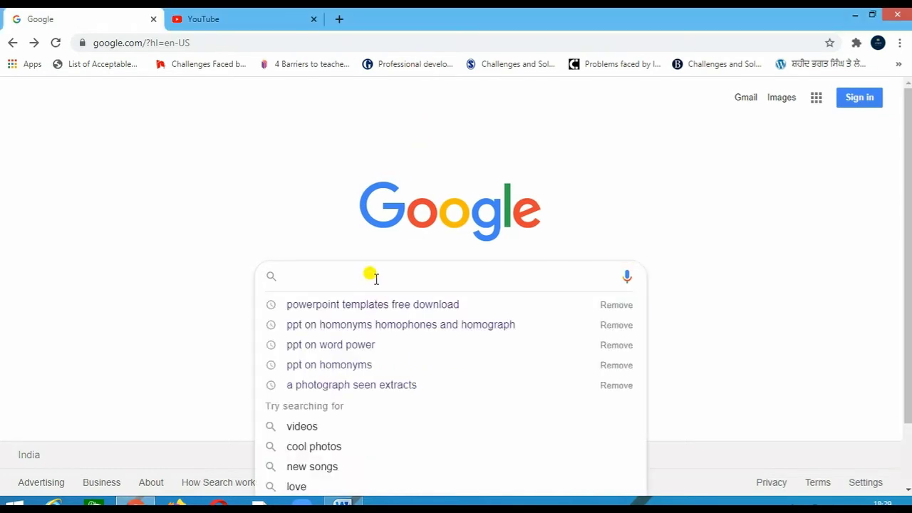
text(h5)
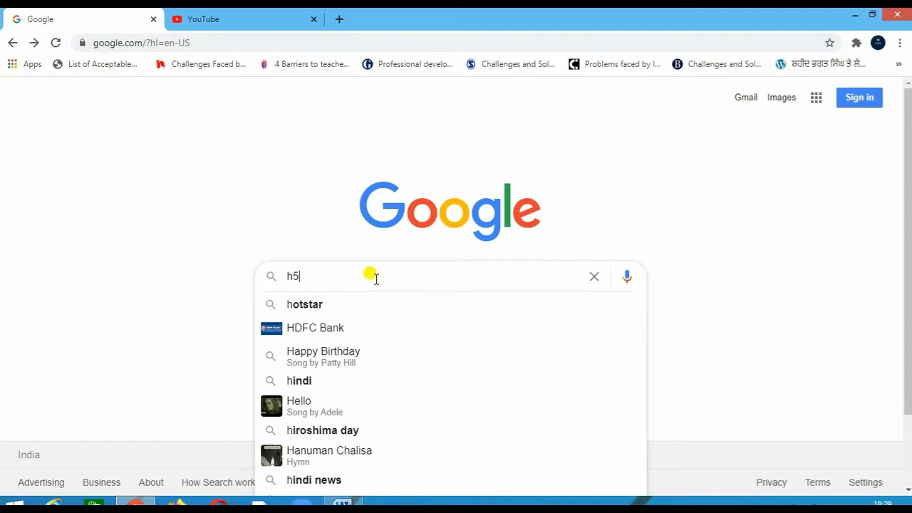
text(p)
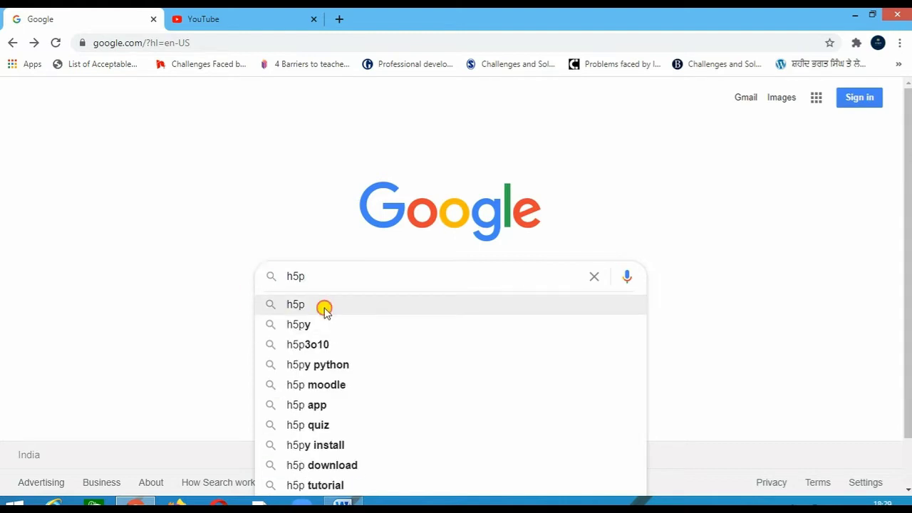
click(324, 308)
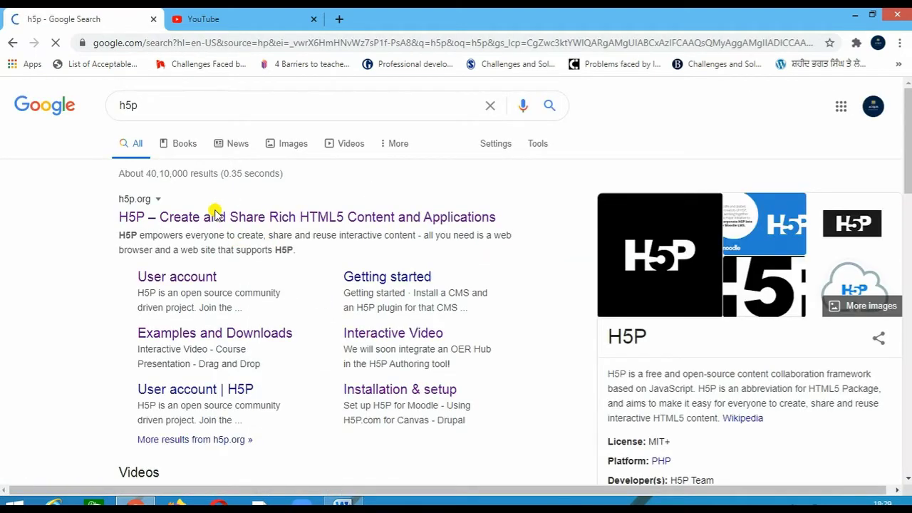
click(218, 215)
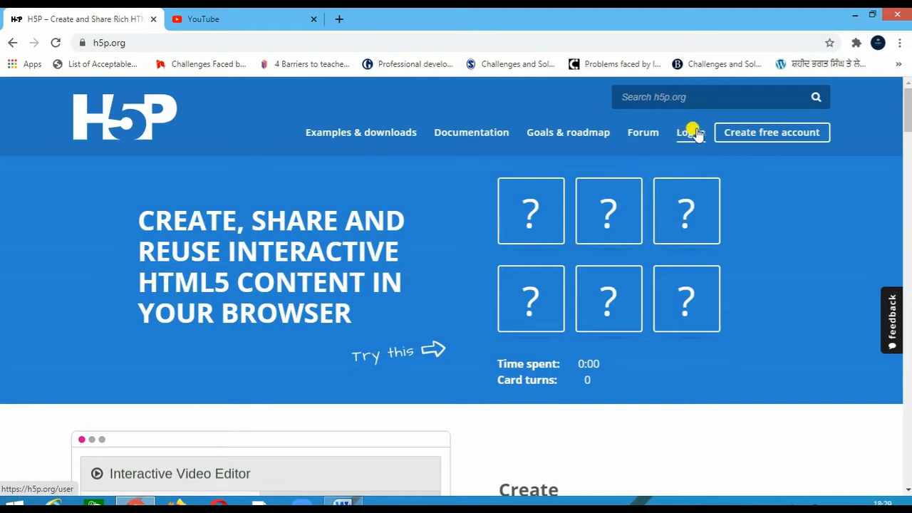
Log in to the H5P account page and start trying out H5P with new interactive content
click(681, 138)
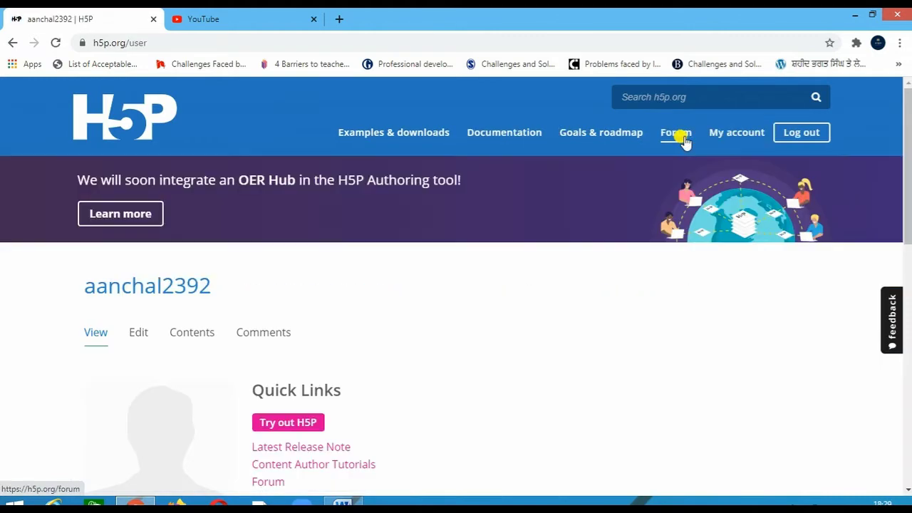
scroll(748, 391, down, 5)
scroll(557, 262, up, 5)
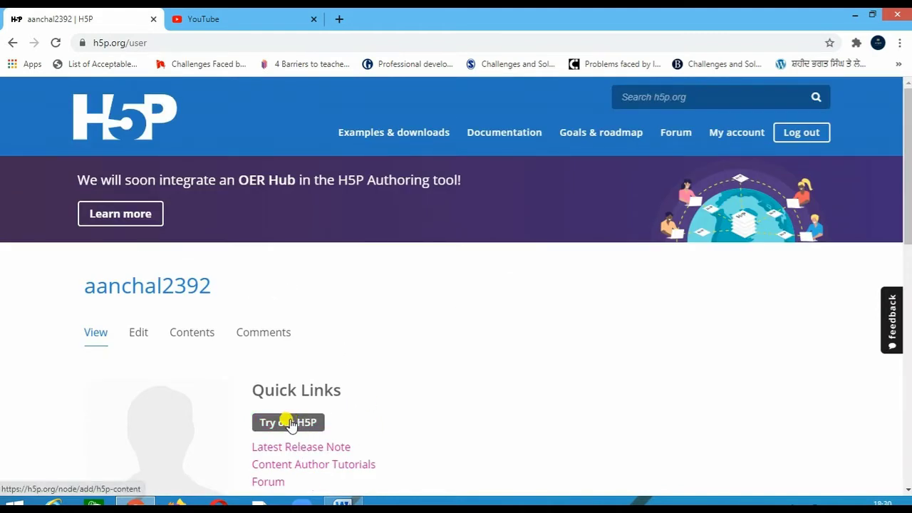
click(289, 422)
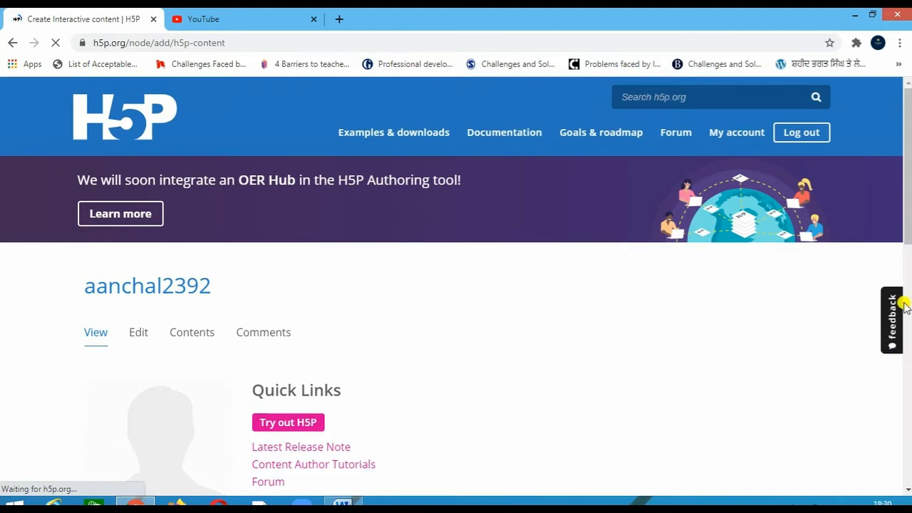
Browse the H5P content types and open the details of Multiple Choice
drag(905, 202, 909, 289)
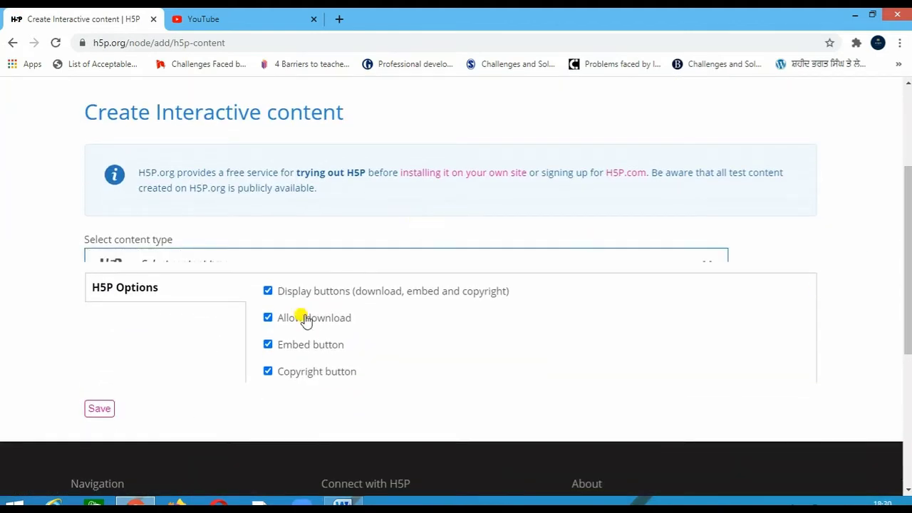
drag(906, 179, 909, 273)
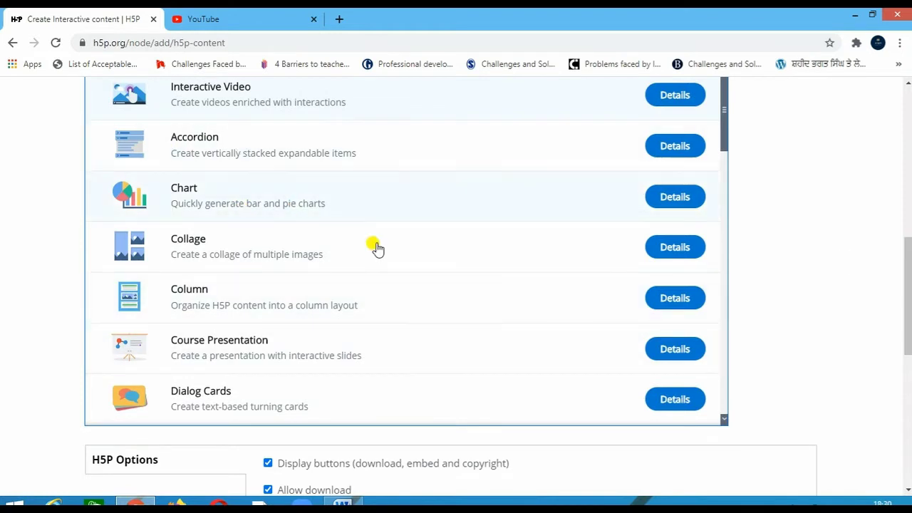
drag(723, 124, 718, 257)
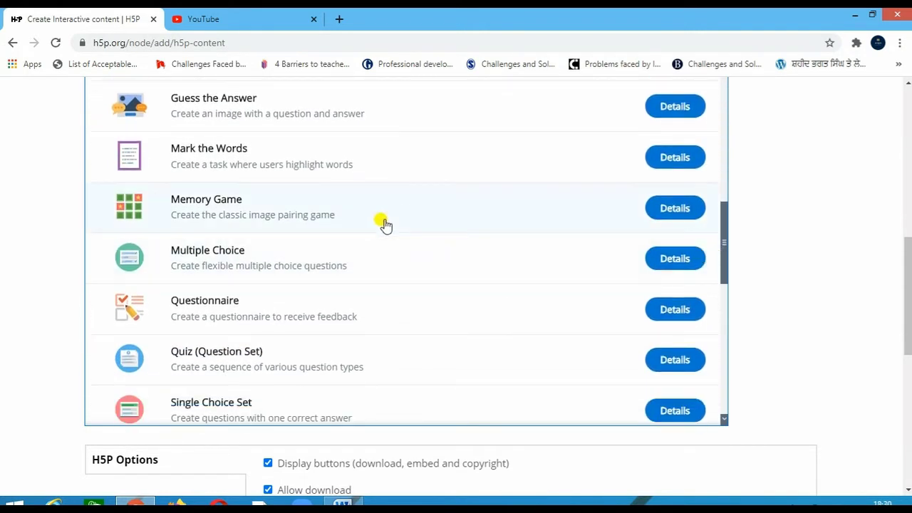
click(673, 259)
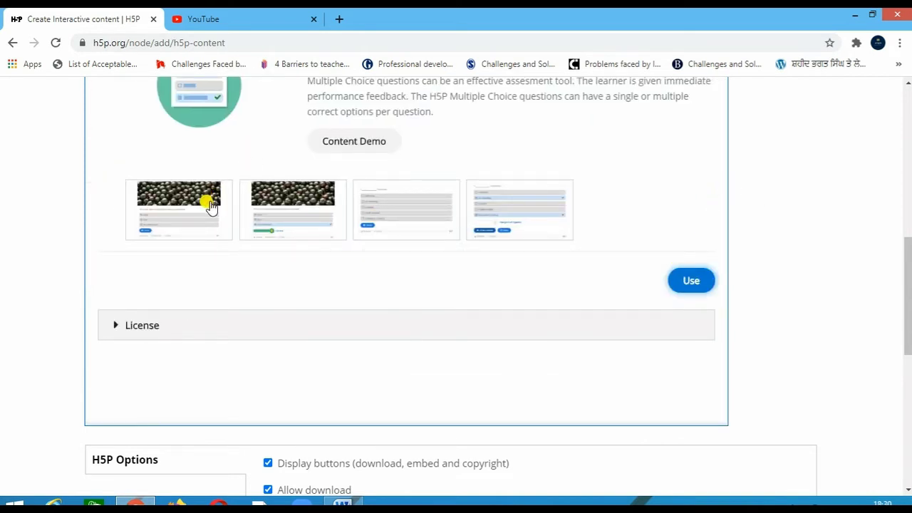
Look through the example screenshots of the Multiple Choice content type, then close the preview
click(196, 224)
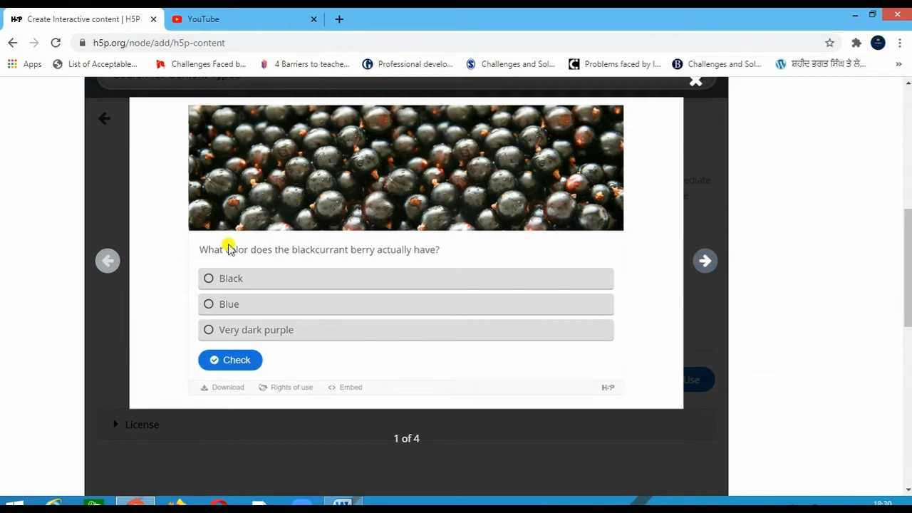
click(703, 262)
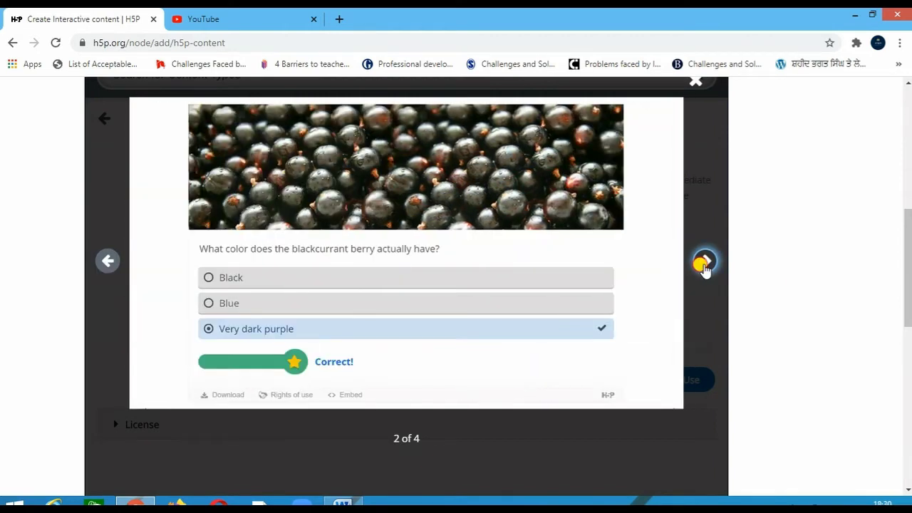
click(704, 263)
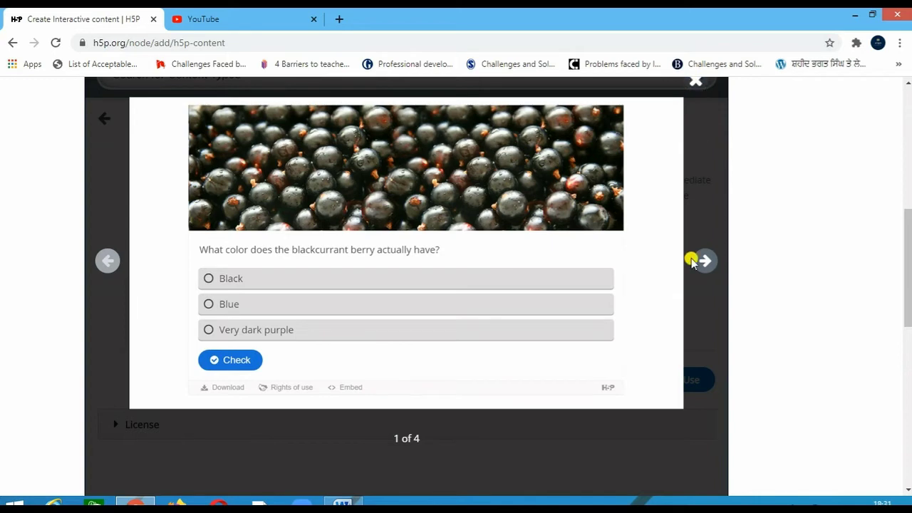
scroll(654, 341, down, 3)
scroll(654, 341, up, 3)
click(694, 80)
Use Multiple Choice as the content type and bring up its editing form
click(691, 380)
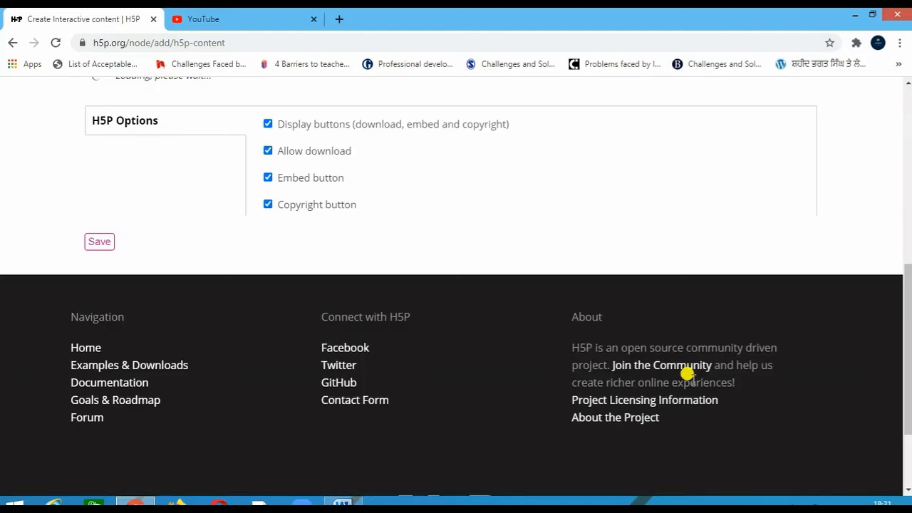
scroll(686, 374, up, 4)
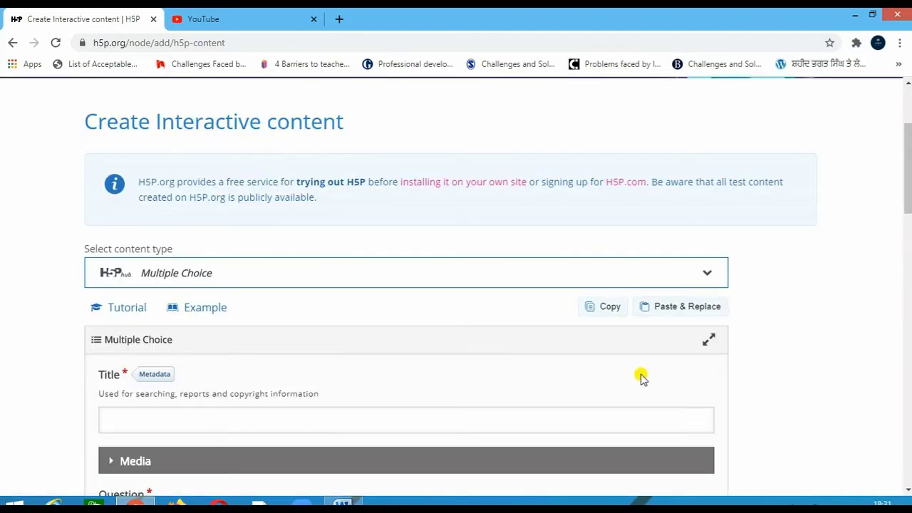
scroll(378, 349, down, 1)
scroll(285, 337, down, 1)
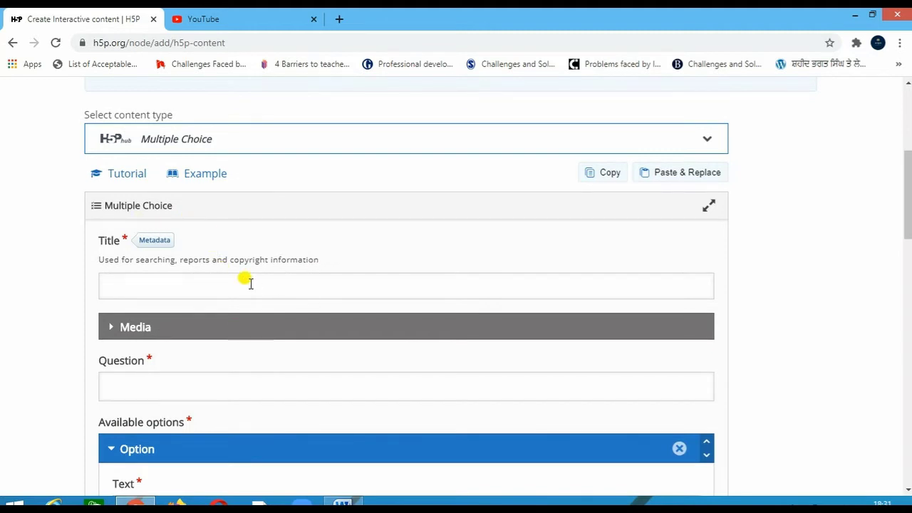
Title the content "BODY LANGUAGE" and enter the question "bodylanguage covers what out of the given option?"
click(250, 283)
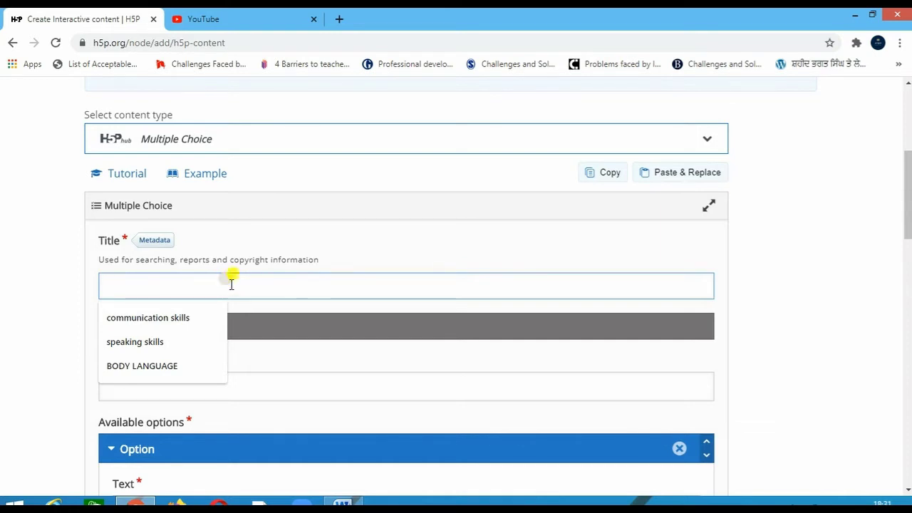
click(161, 366)
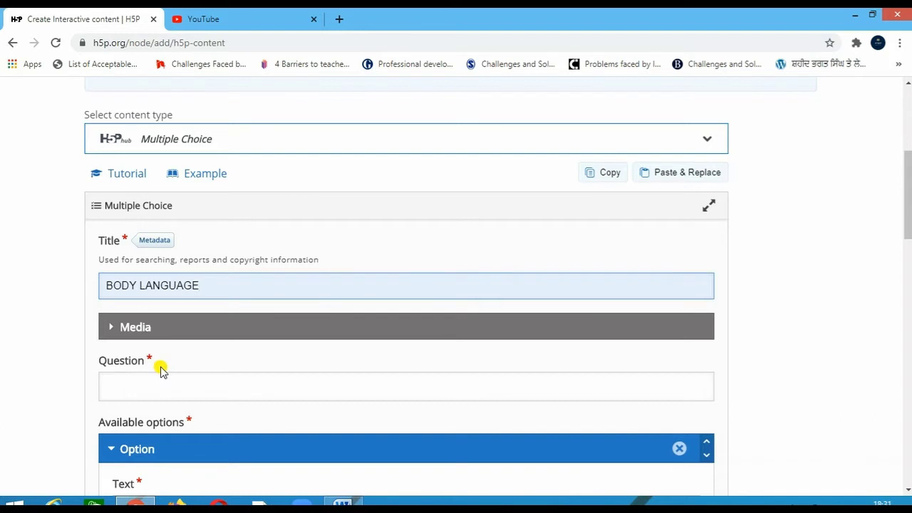
scroll(171, 370, down, 1)
click(191, 314)
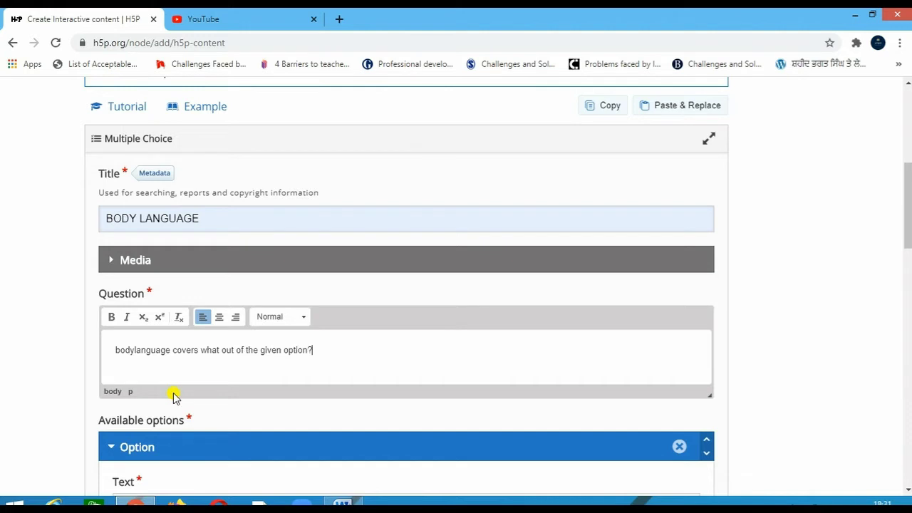
Enter "facial expression" as the first answer option and mark it as correct
scroll(299, 404, down, 3)
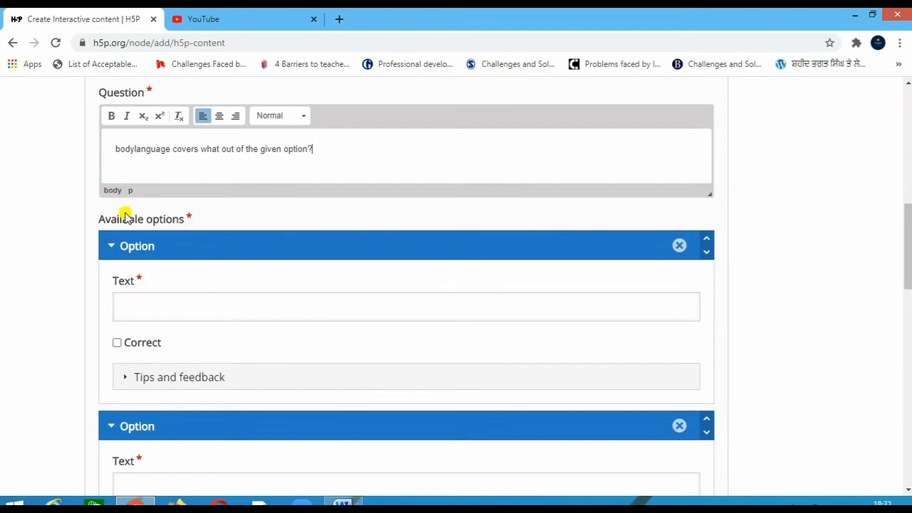
click(147, 307)
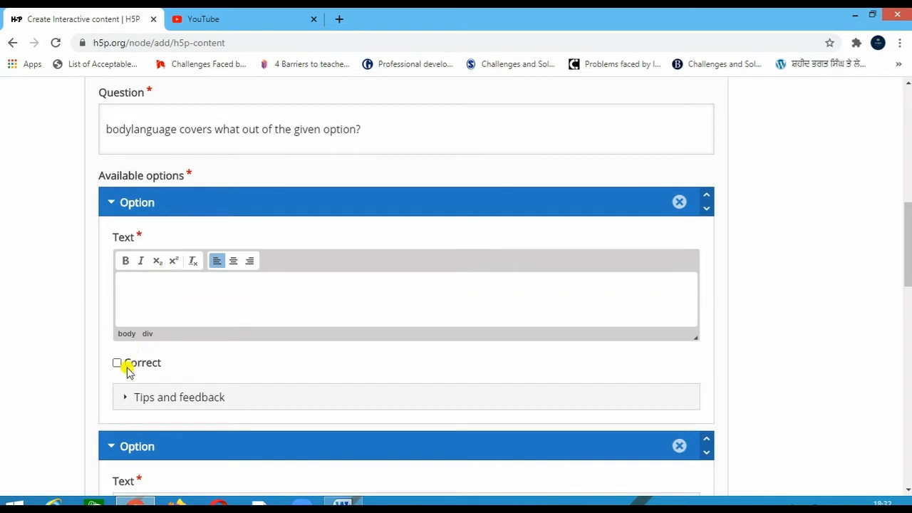
text(facial expression)
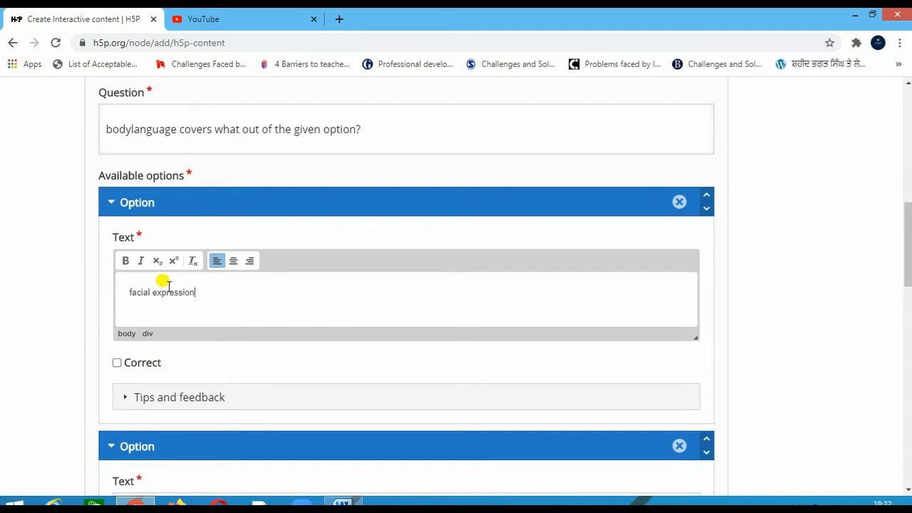
click(118, 365)
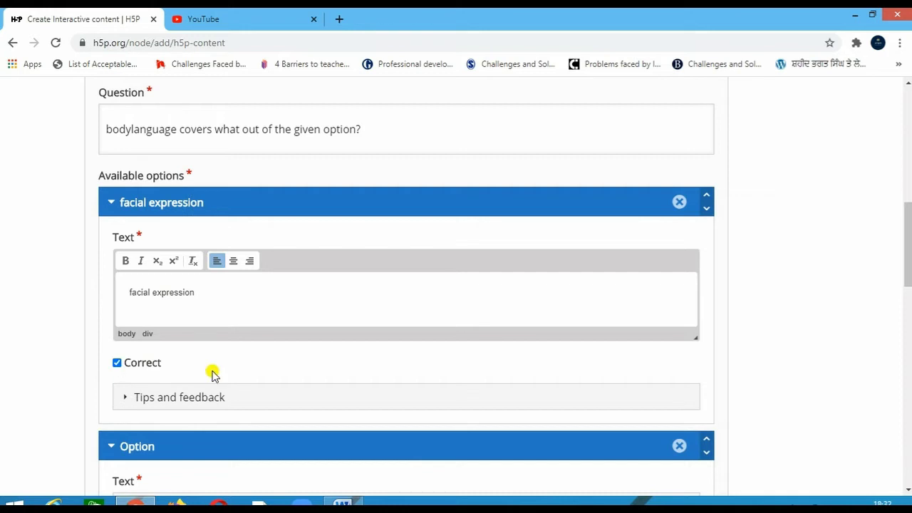
Enter "writing skills" as the second answer option, leaving it unmarked as correct
scroll(213, 372, down, 2)
scroll(200, 356, down, 1)
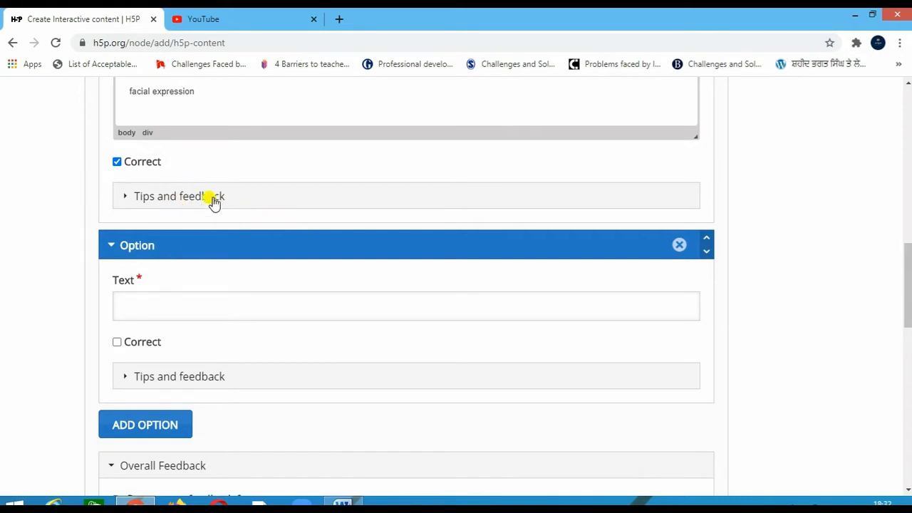
click(162, 306)
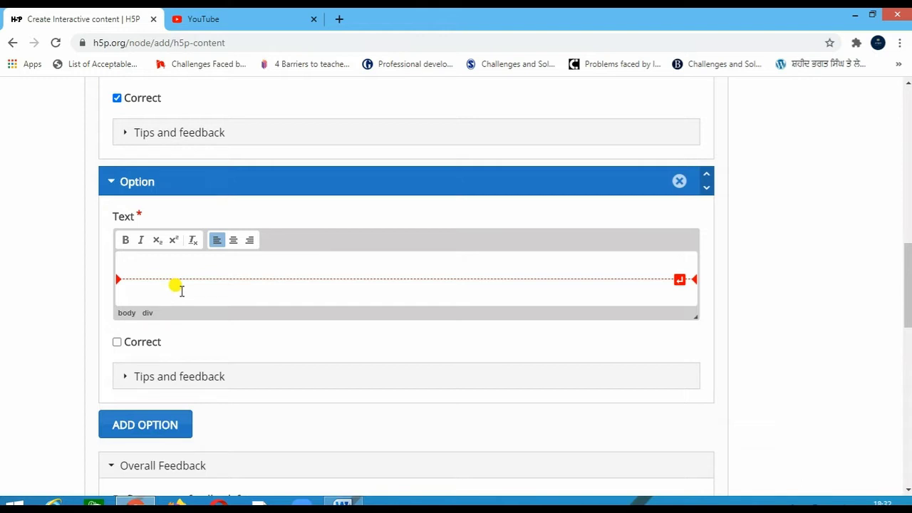
text(wr)
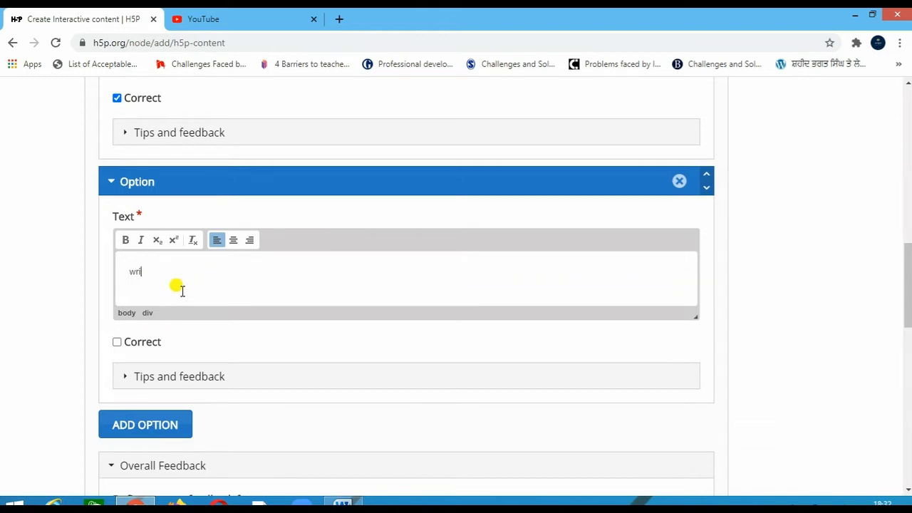
text(iting skills)
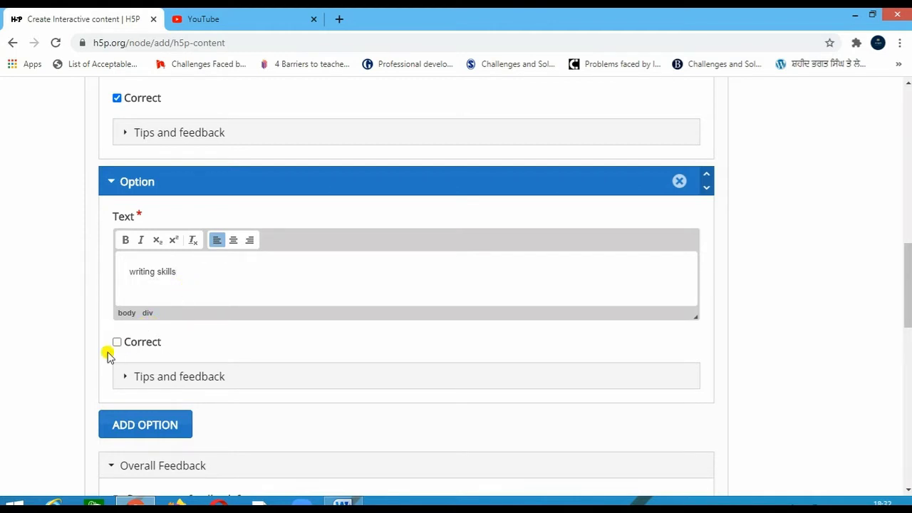
Add a third answer option "gestures" marked as correct and a fourth option reading "speaking"
scroll(227, 309, down, 2)
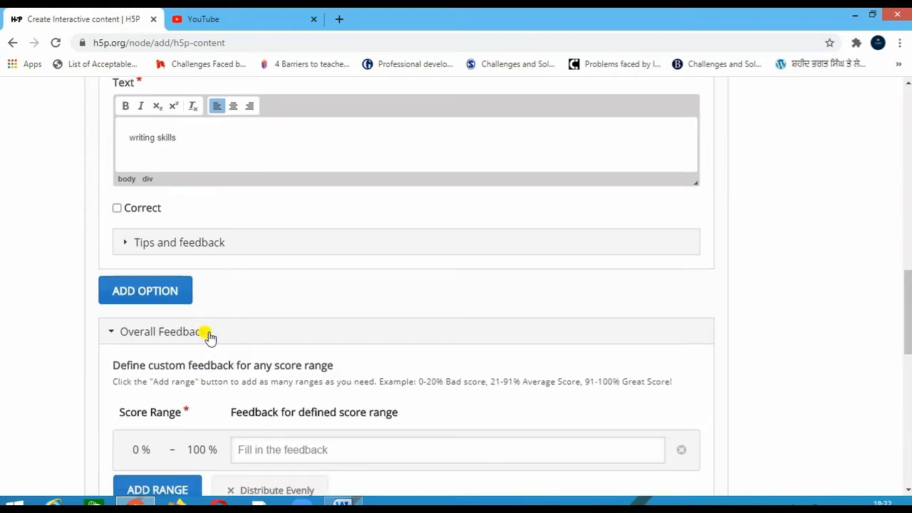
scroll(213, 302, down, 1)
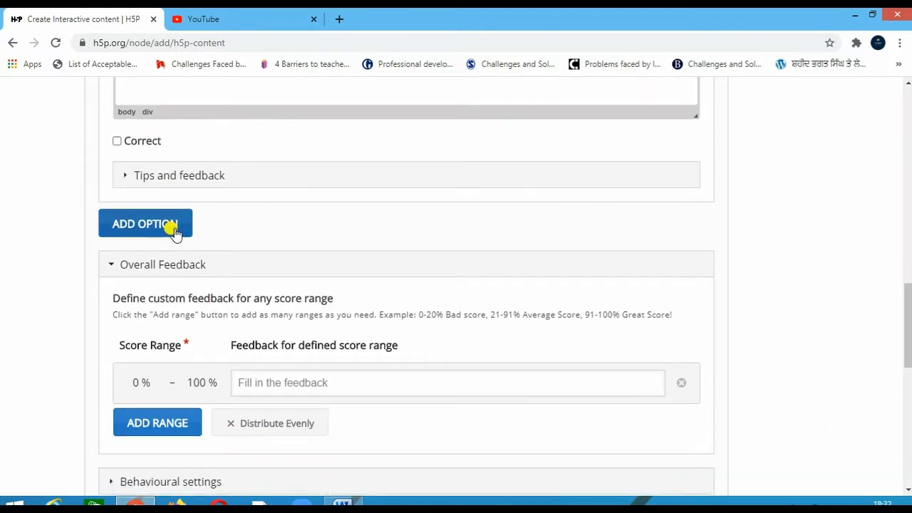
click(174, 226)
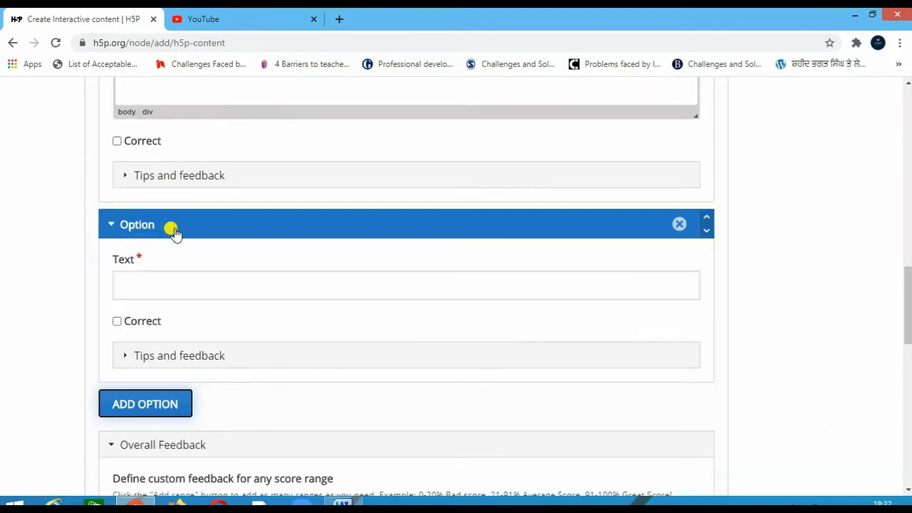
click(156, 287)
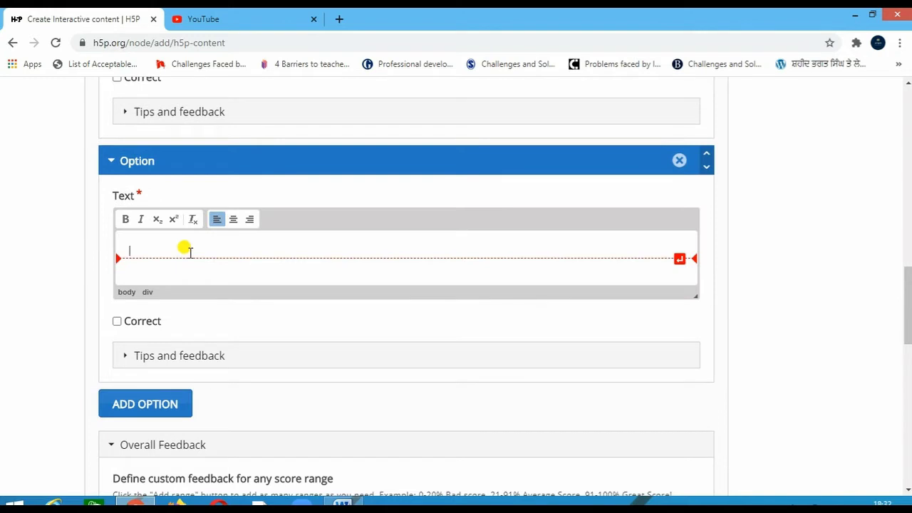
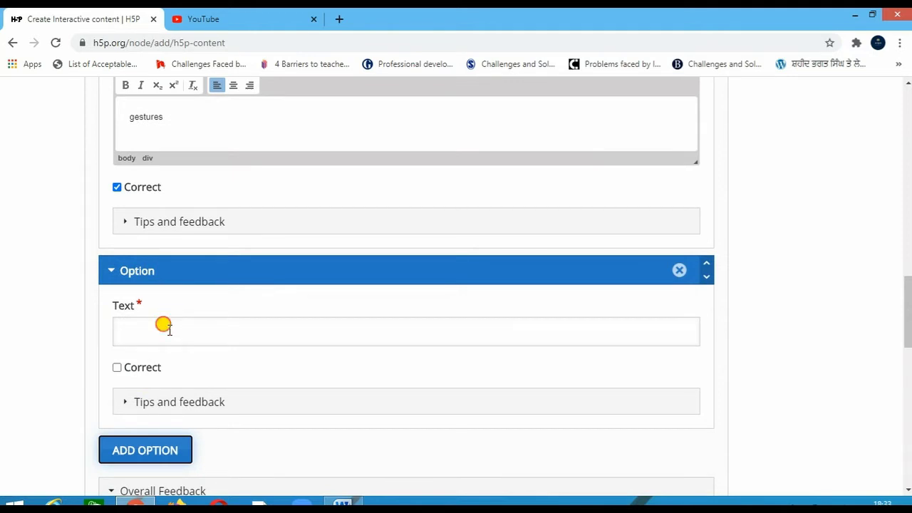
click(164, 325)
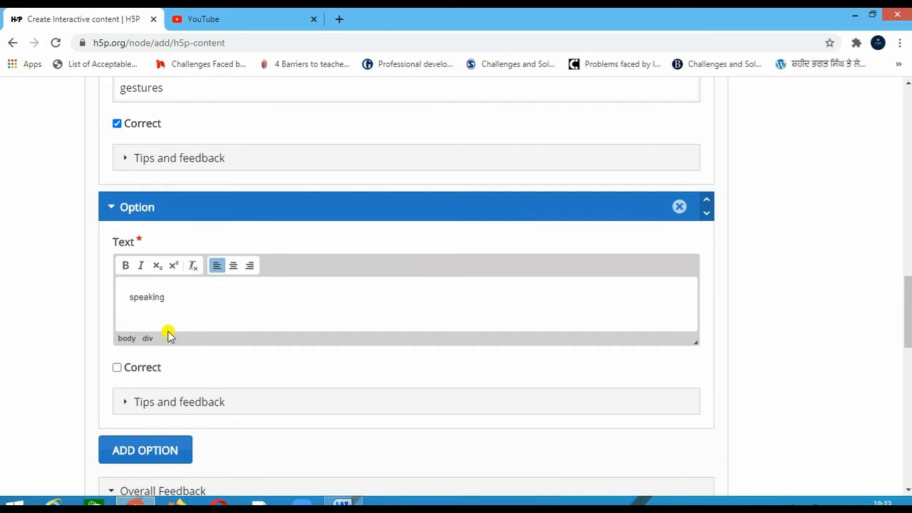
Add a fifth answer option reading "postures" and mark it as correct
scroll(183, 295, down, 2)
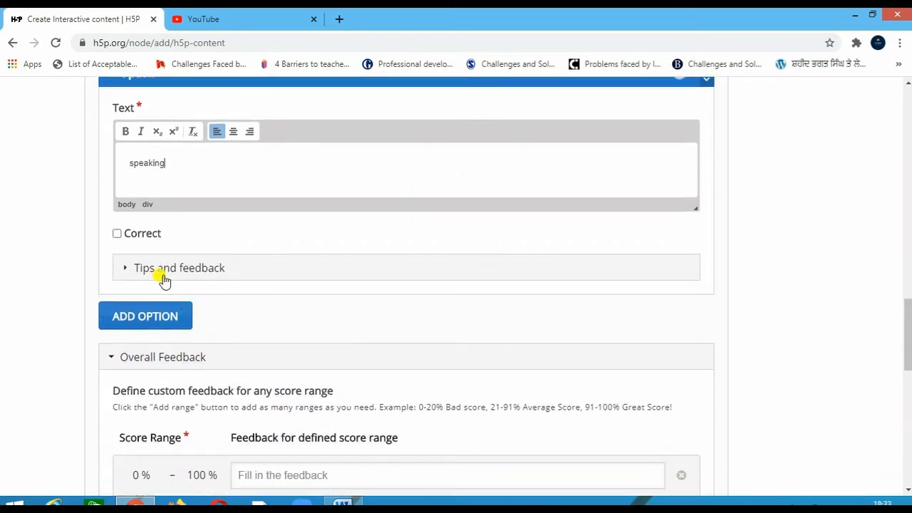
click(149, 320)
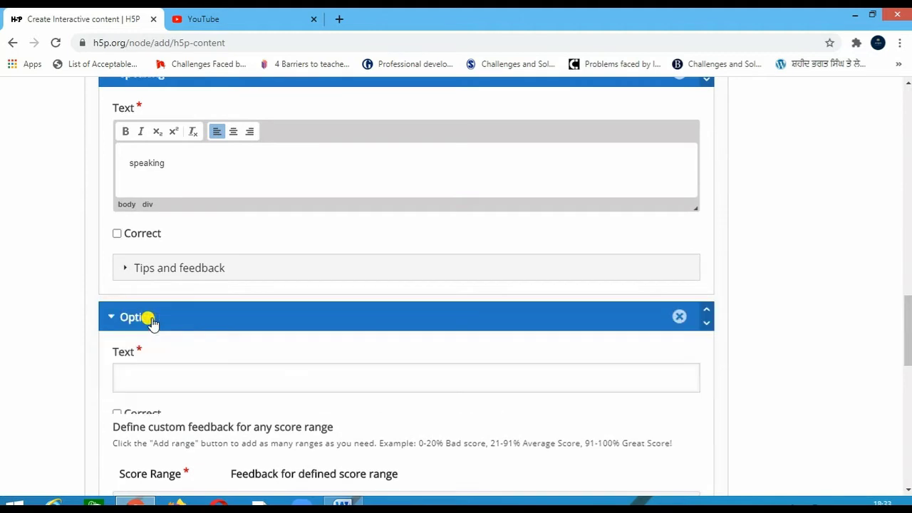
click(148, 374)
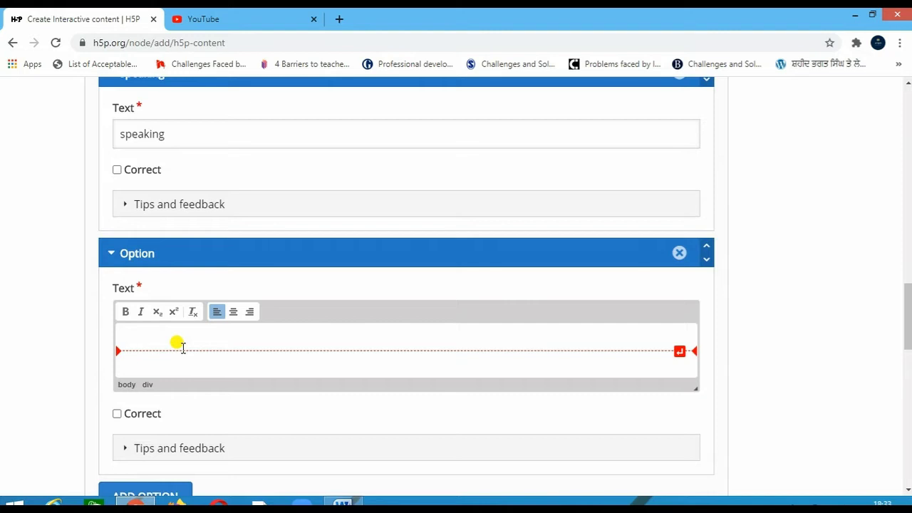
text(postures)
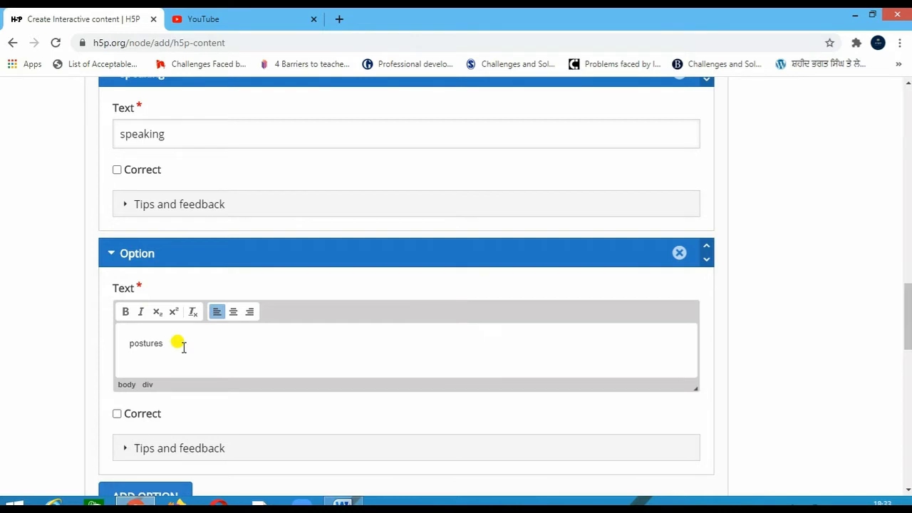
scroll(179, 302, down, 1)
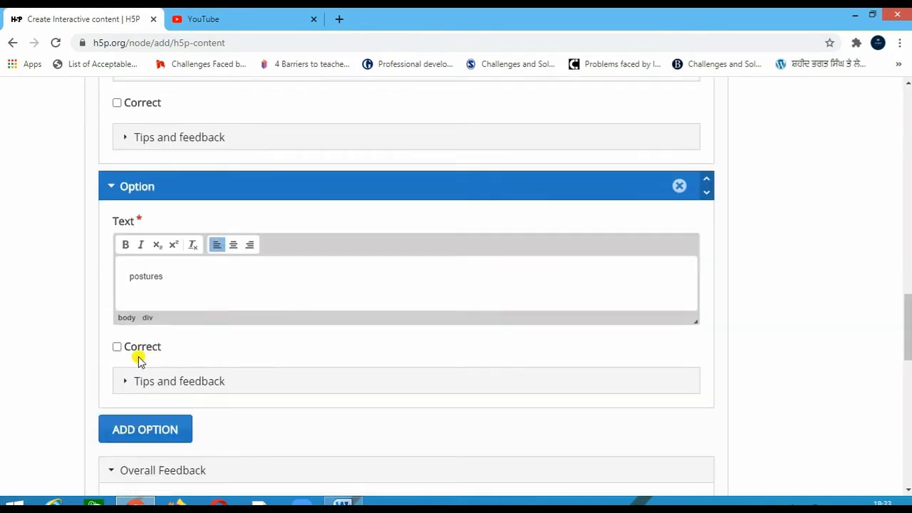
click(117, 347)
click(117, 347)
Split the overall feedback into two score ranges, with "work hard" for 0–40 % and "congratulations" for 41–100 %
scroll(213, 378, down, 5)
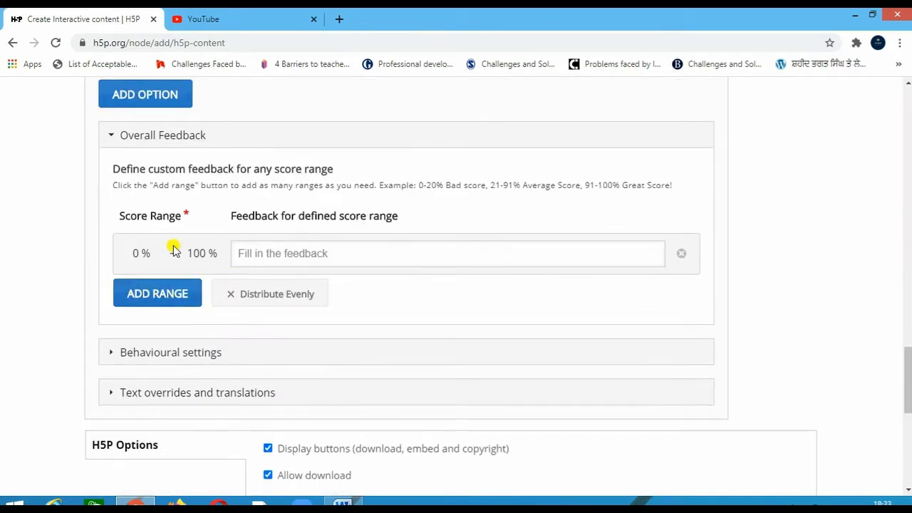
click(171, 301)
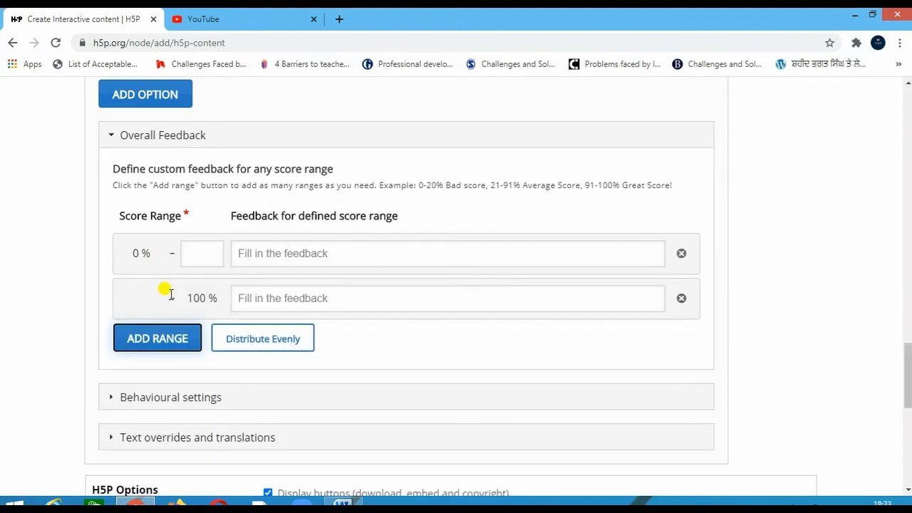
click(203, 255)
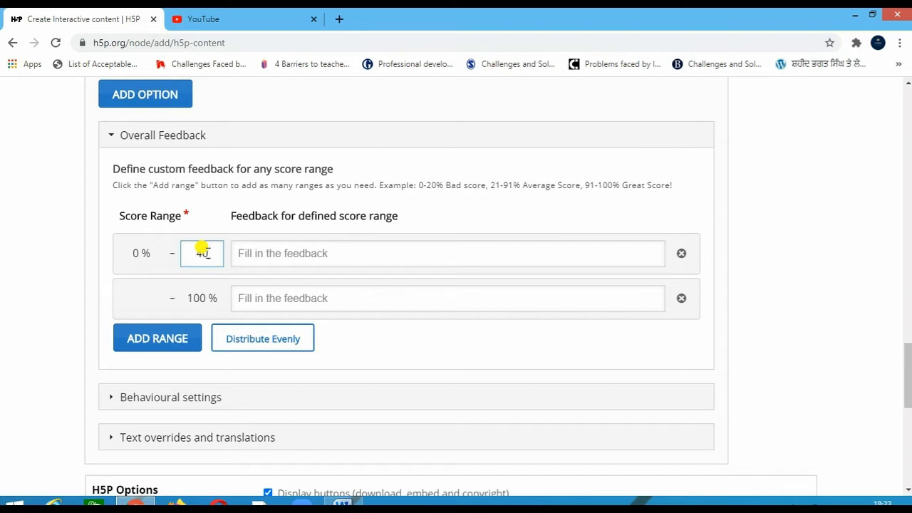
click(286, 253)
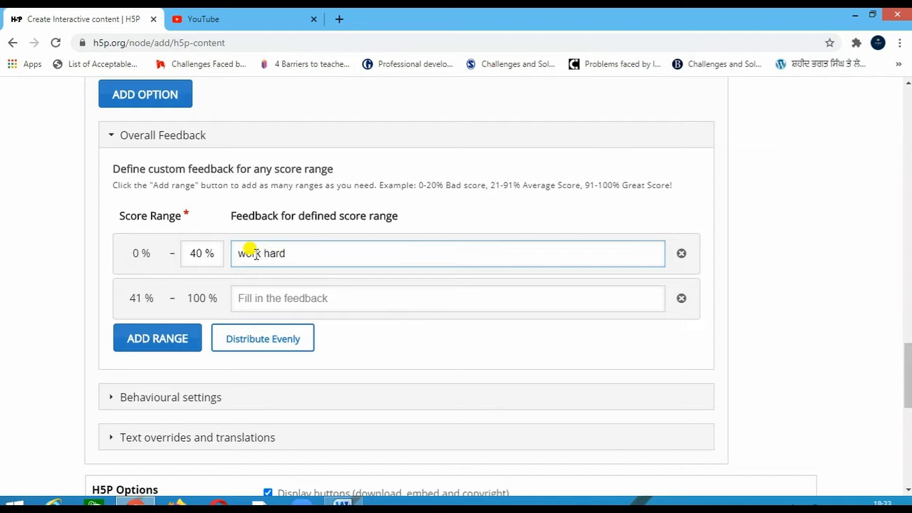
click(259, 300)
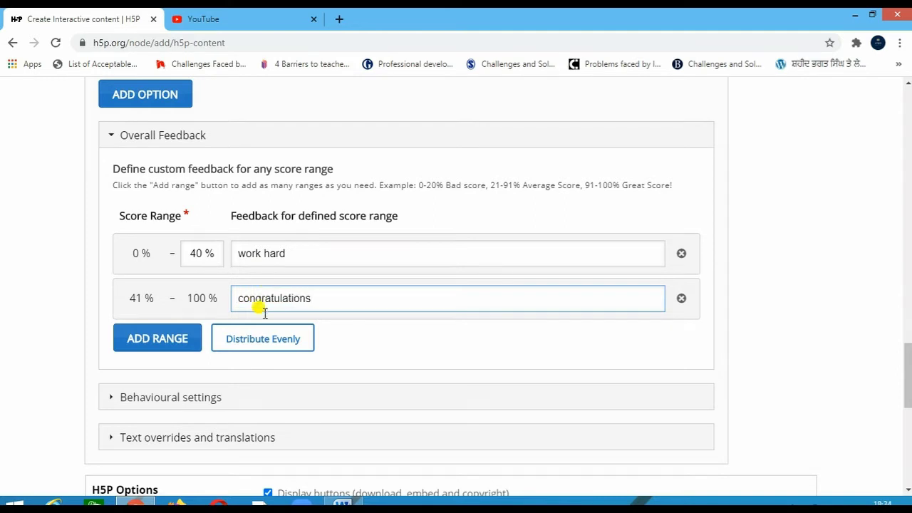
scroll(177, 388, down, 1)
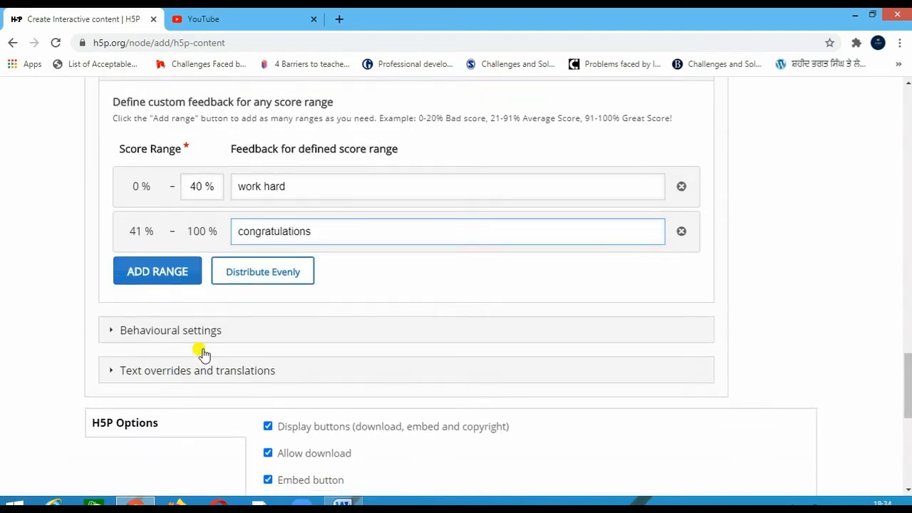
click(164, 279)
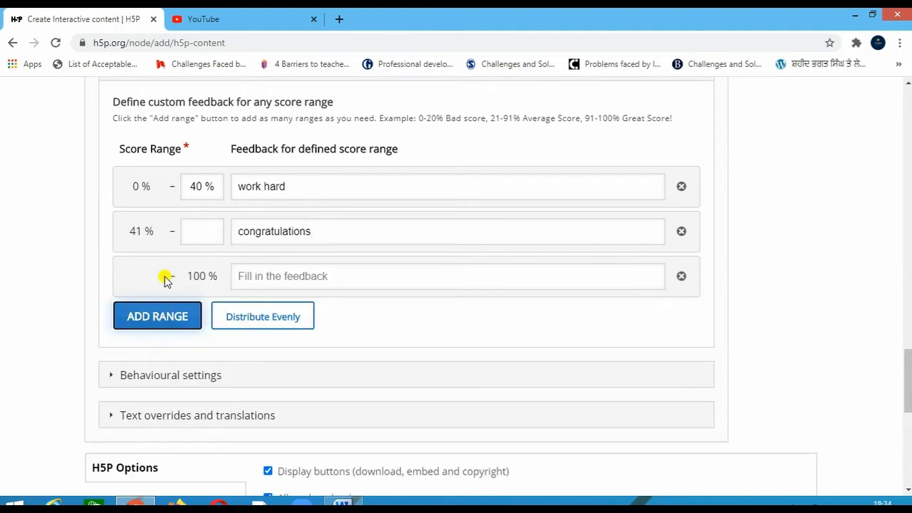
click(682, 277)
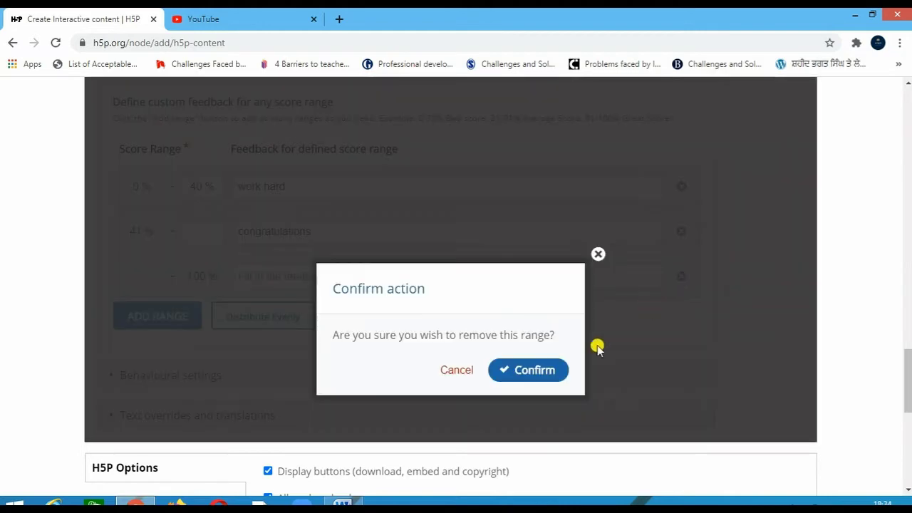
click(528, 371)
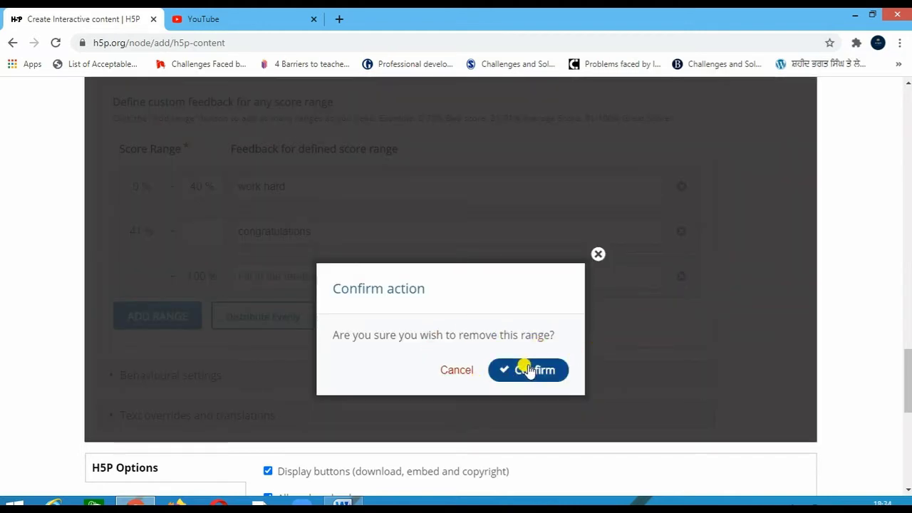
Review the whole question form, including content type, title, question, answer options and H5P options
scroll(291, 323, down, 3)
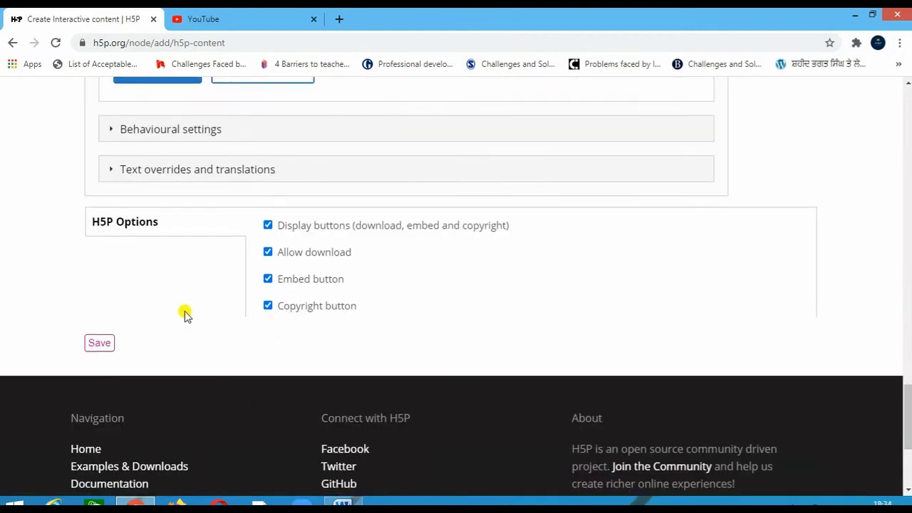
scroll(438, 178, up, 3)
scroll(441, 176, up, 15)
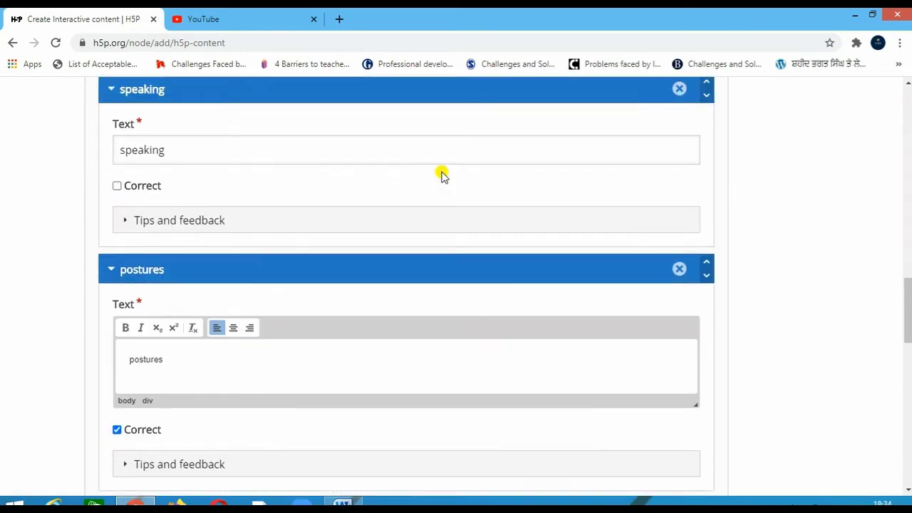
scroll(441, 176, up, 15)
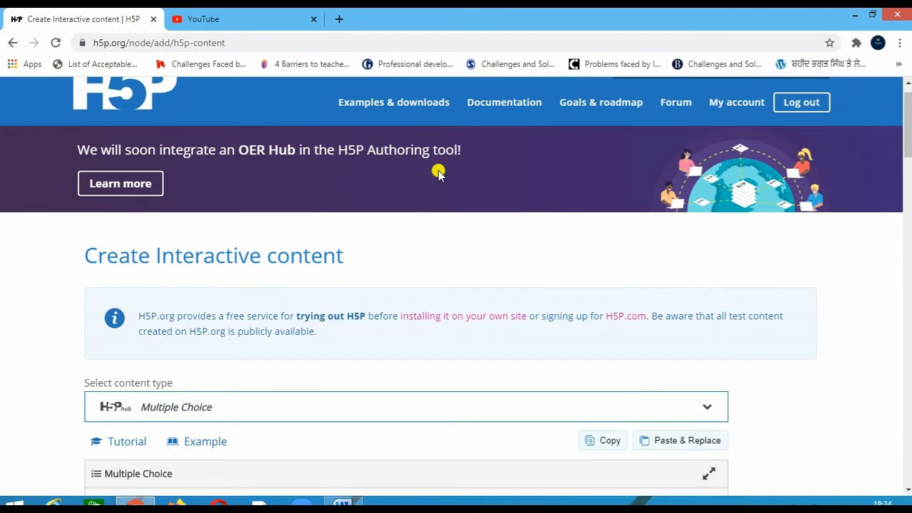
scroll(437, 173, up, 1)
scroll(434, 173, down, 3)
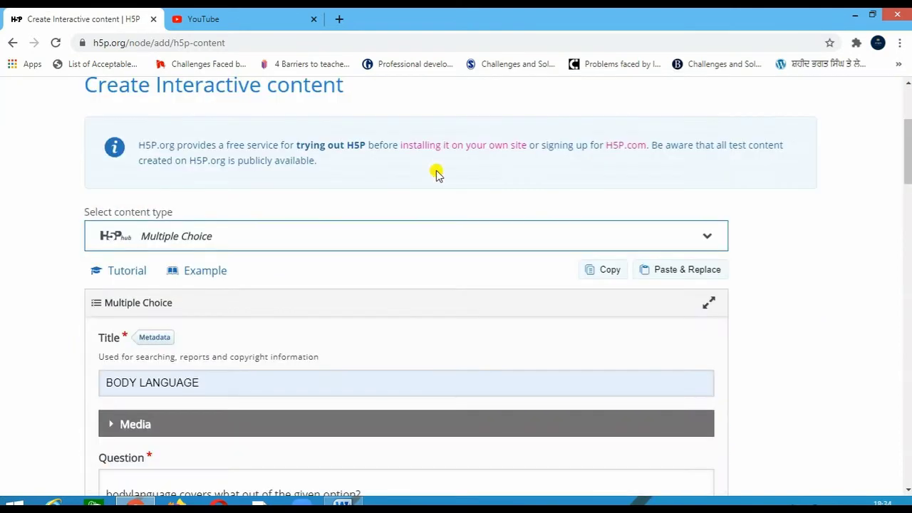
scroll(417, 179, down, 2)
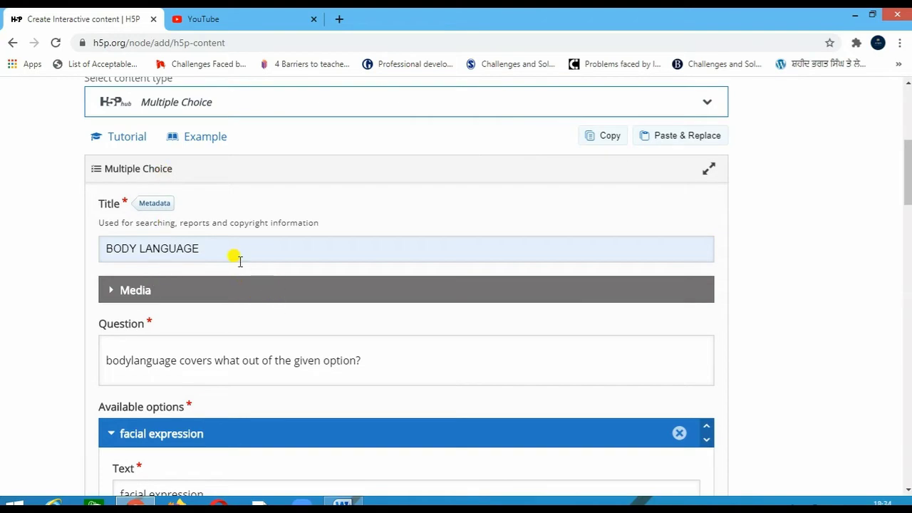
scroll(237, 260, down, 2)
scroll(230, 325, down, 15)
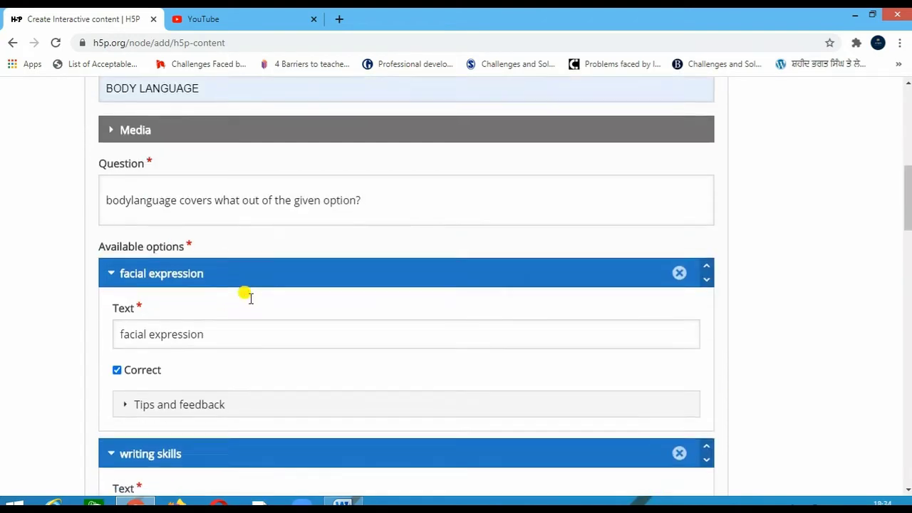
Save the BODY LANGUAGE multiple choice content with the existing H5P display options
scroll(252, 292, down, 8)
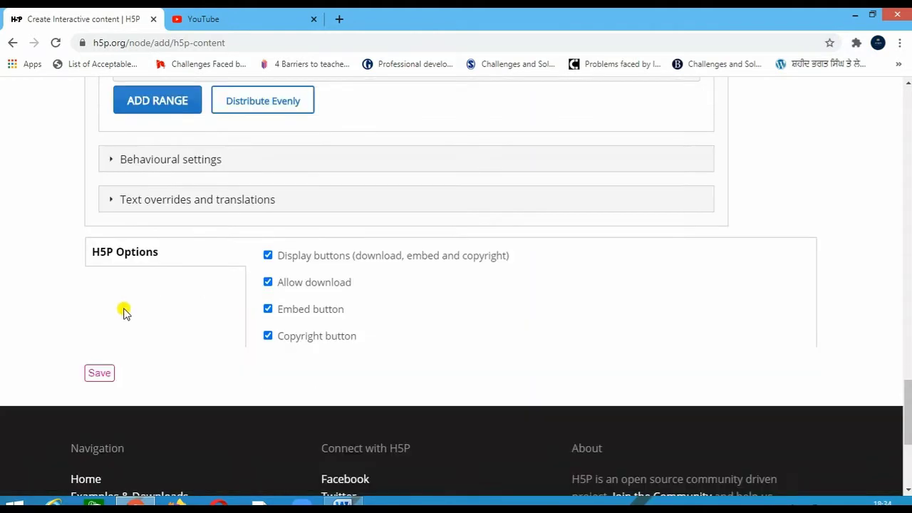
click(101, 374)
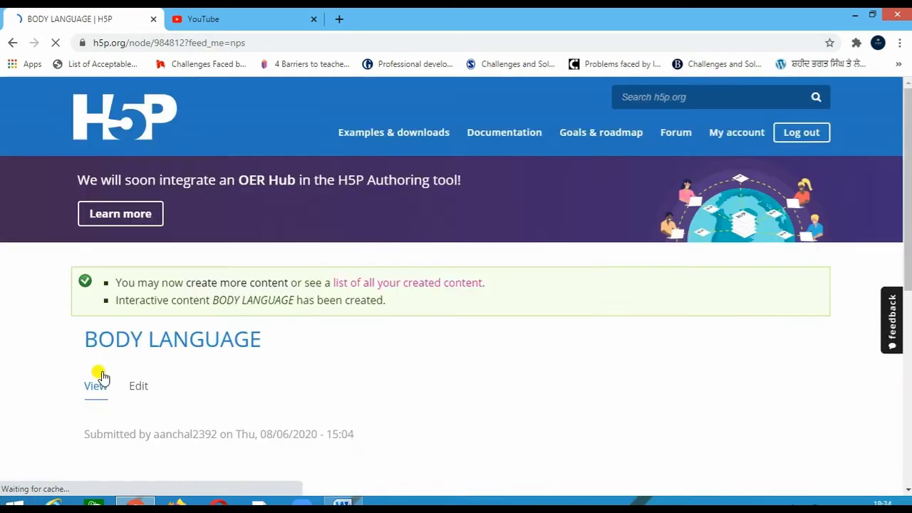
Test the published question by answering "speaking" and "gestures", check the answers and show the solution
scroll(376, 340, down, 4)
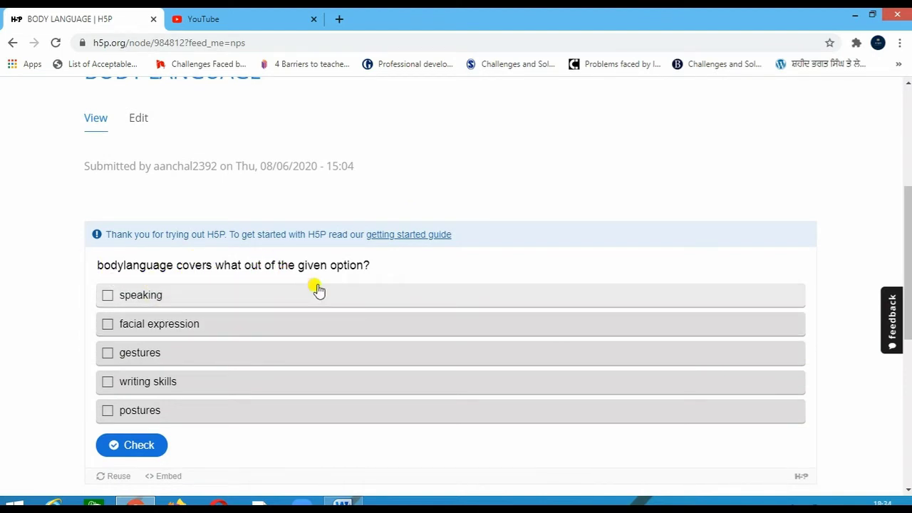
click(107, 296)
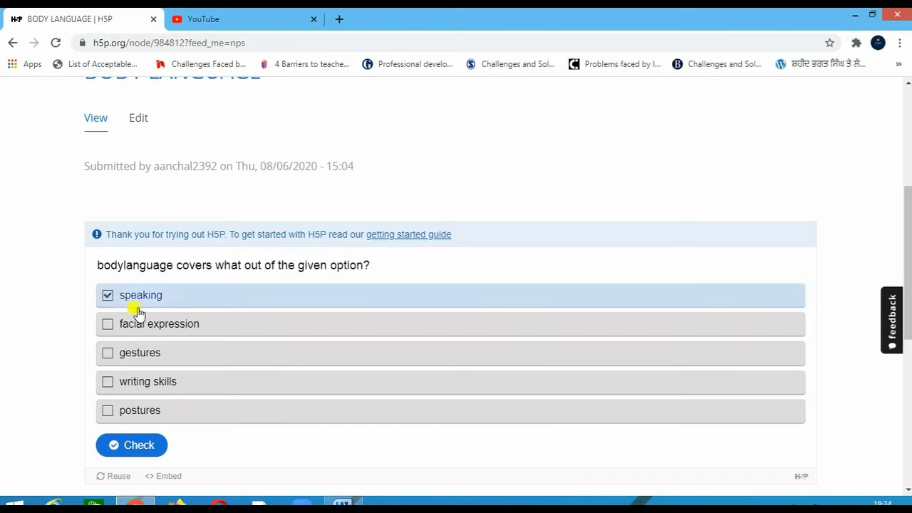
click(108, 354)
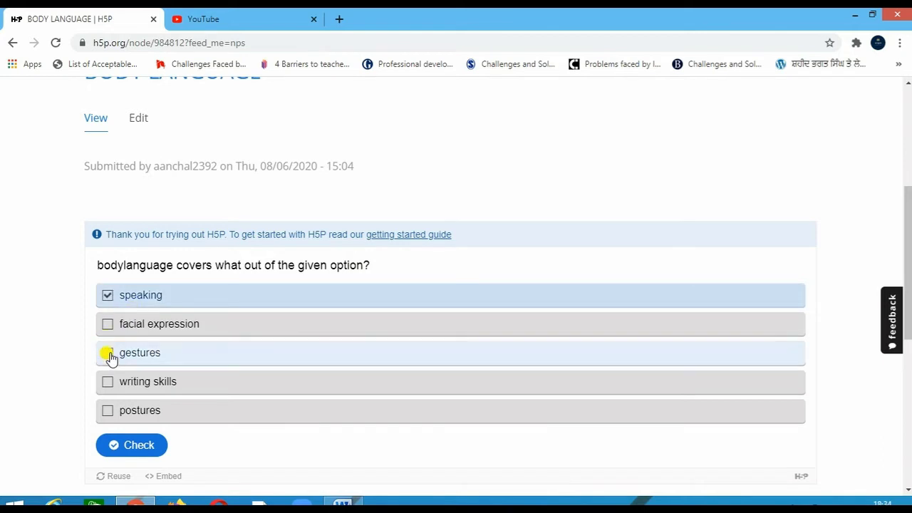
click(115, 445)
scroll(139, 438, down, 1)
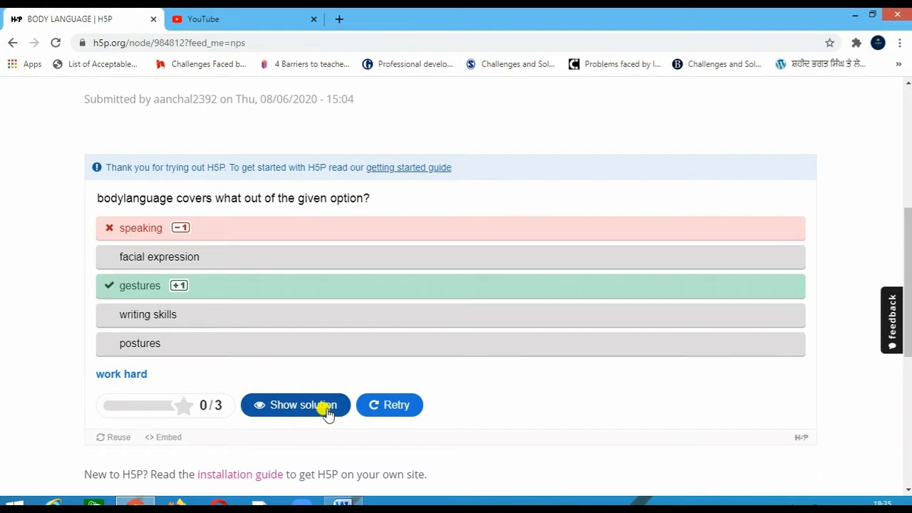
click(321, 407)
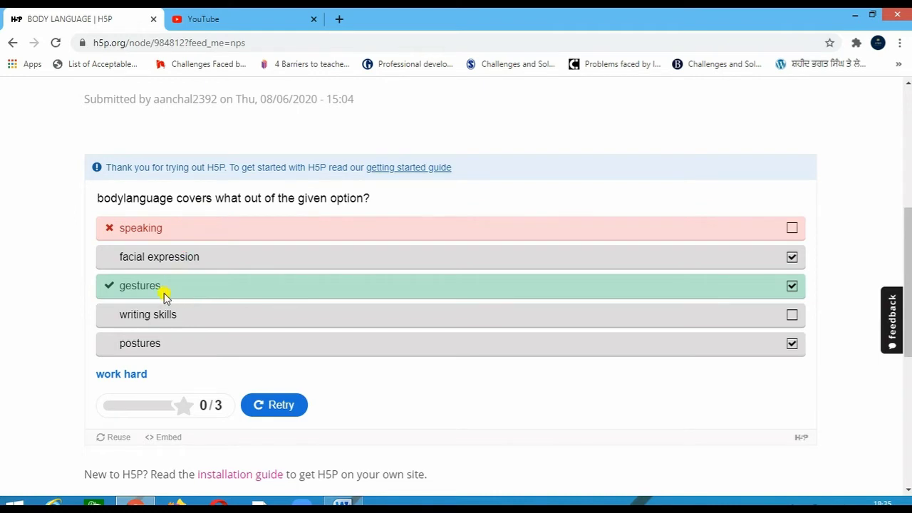
Retry the question with "postures", "gestures" and "facial expression" selected, and check the answers
click(269, 409)
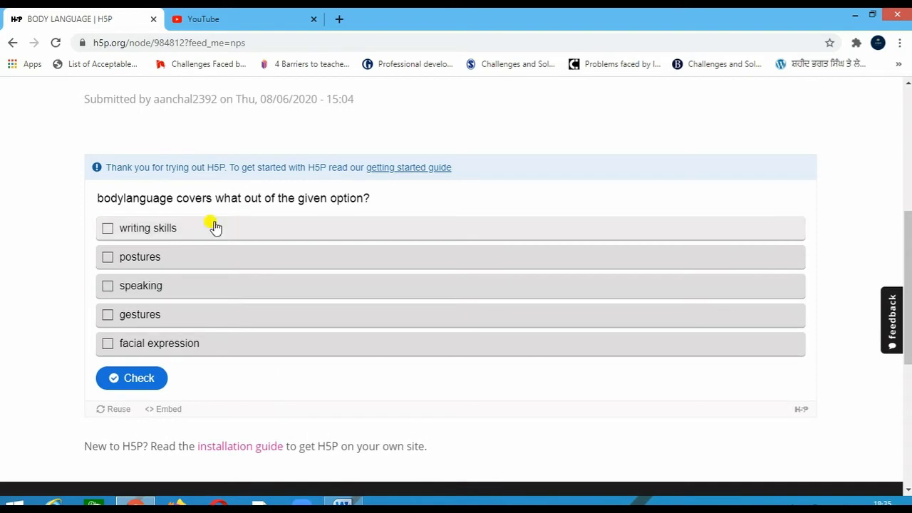
click(108, 260)
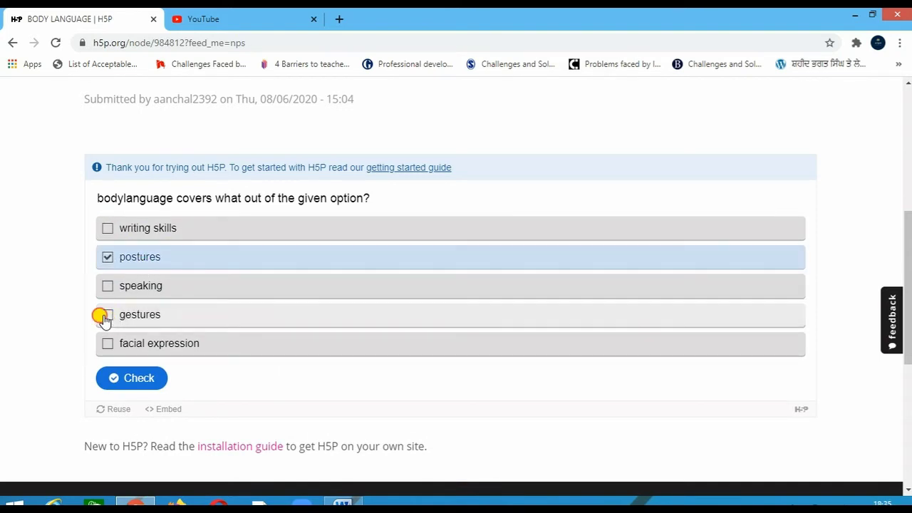
click(104, 316)
click(107, 343)
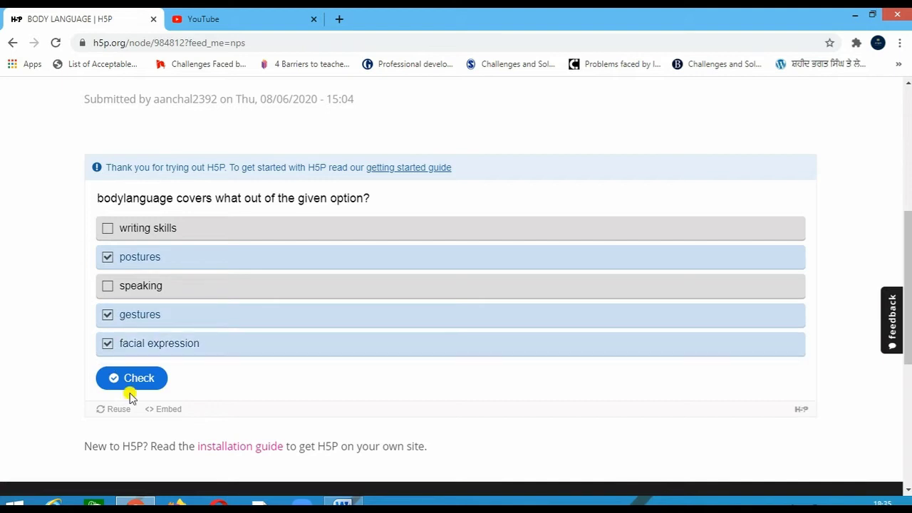
click(132, 385)
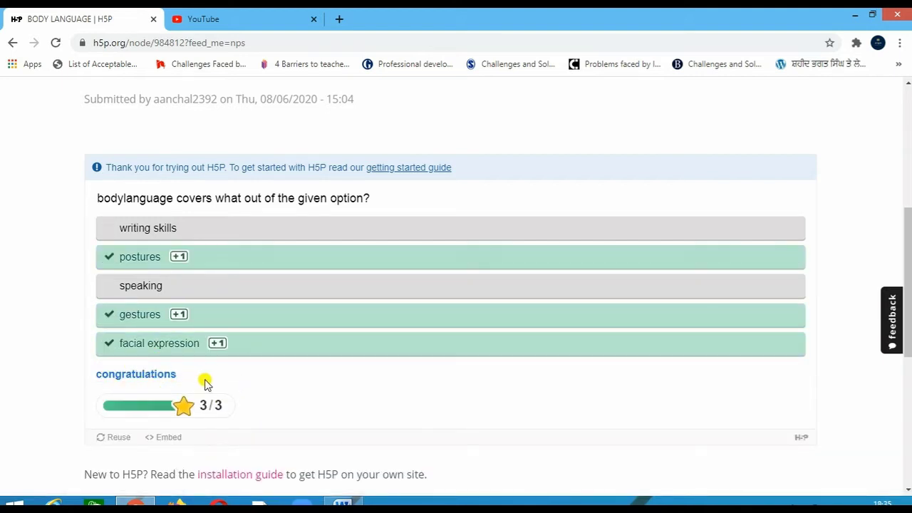
Reopen the saved BODY LANGUAGE content for editing and view its title and question fields
scroll(308, 396, down, 2)
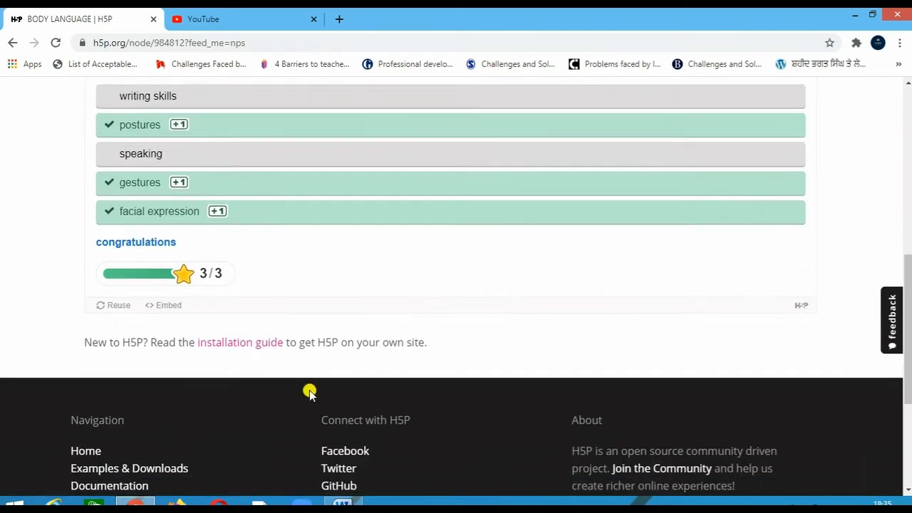
scroll(320, 368, up, 5)
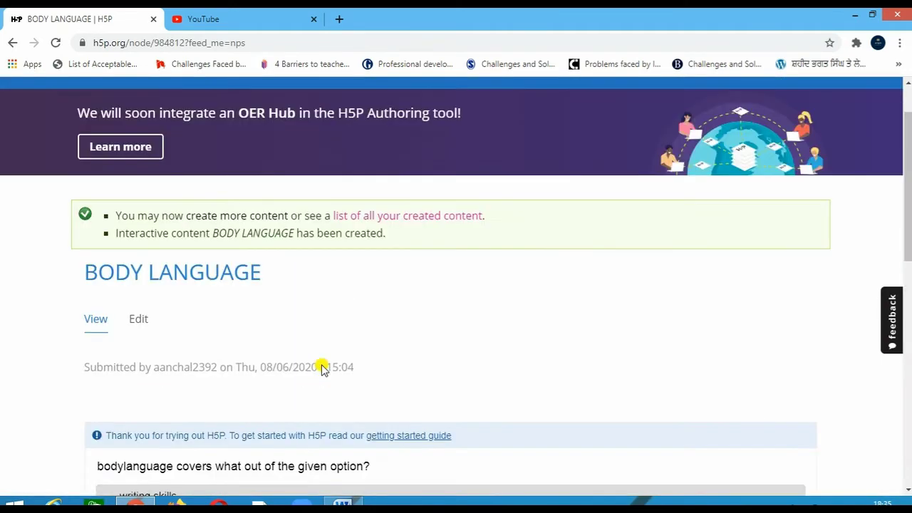
click(138, 322)
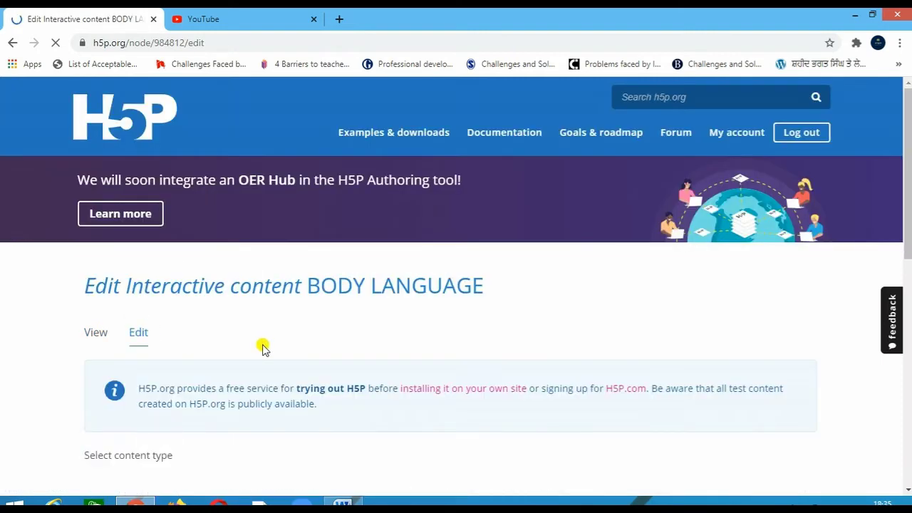
scroll(320, 346, down, 4)
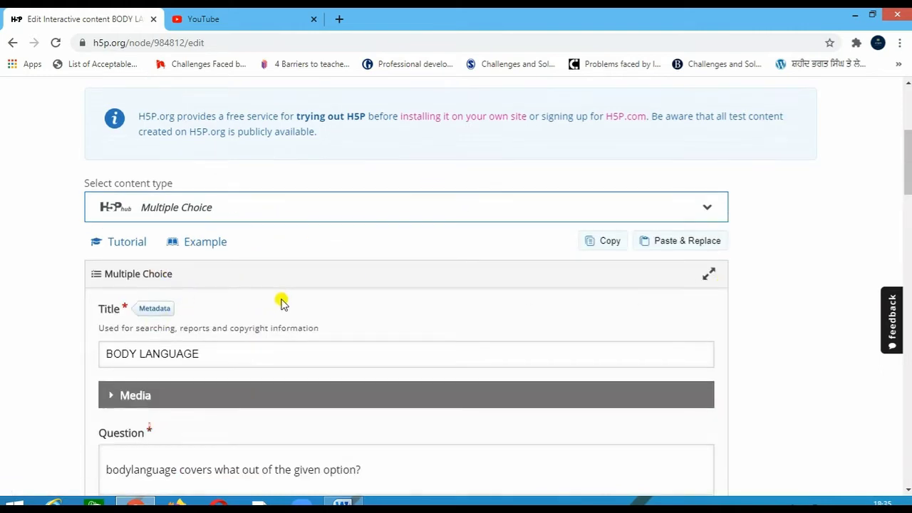
Review the title, question and first available option in the BODY LANGUAGE edit form
scroll(281, 303, down, 2)
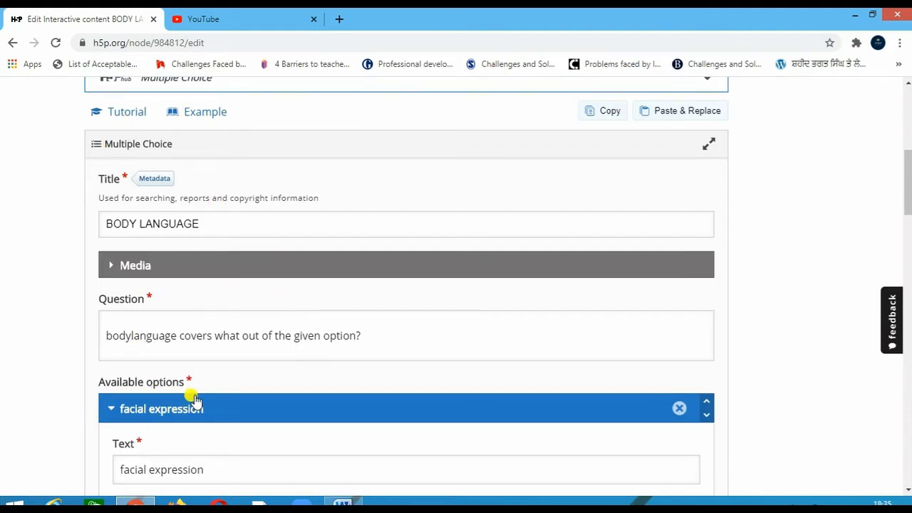
scroll(264, 285, down, 4)
scroll(266, 292, up, 5)
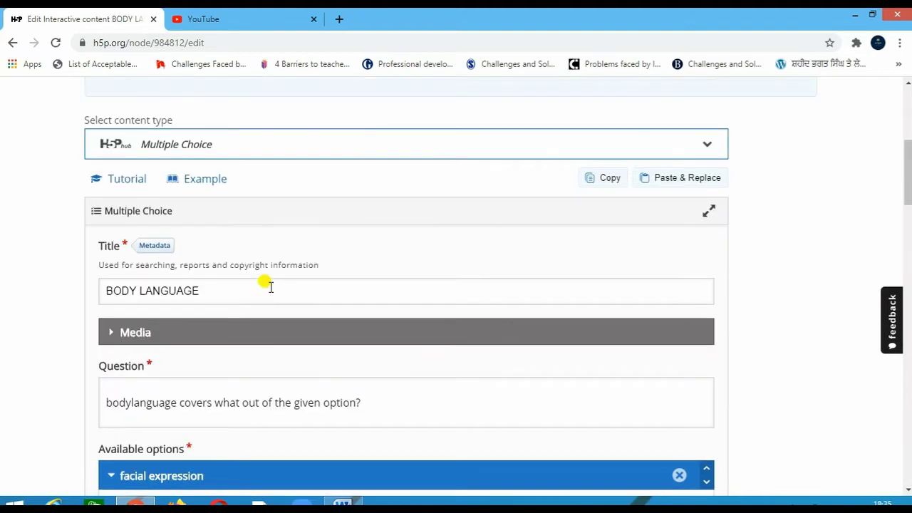
scroll(264, 284, up, 1)
scroll(213, 353, down, 3)
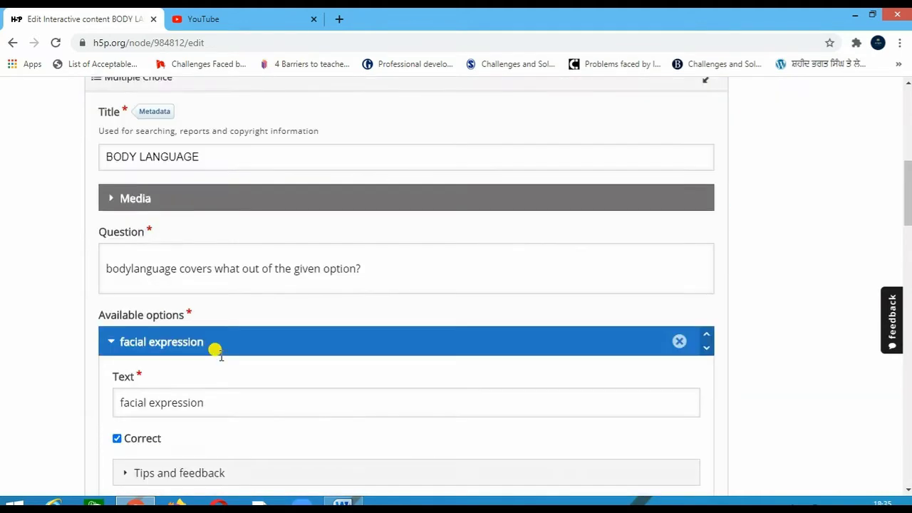
scroll(228, 310, up, 3)
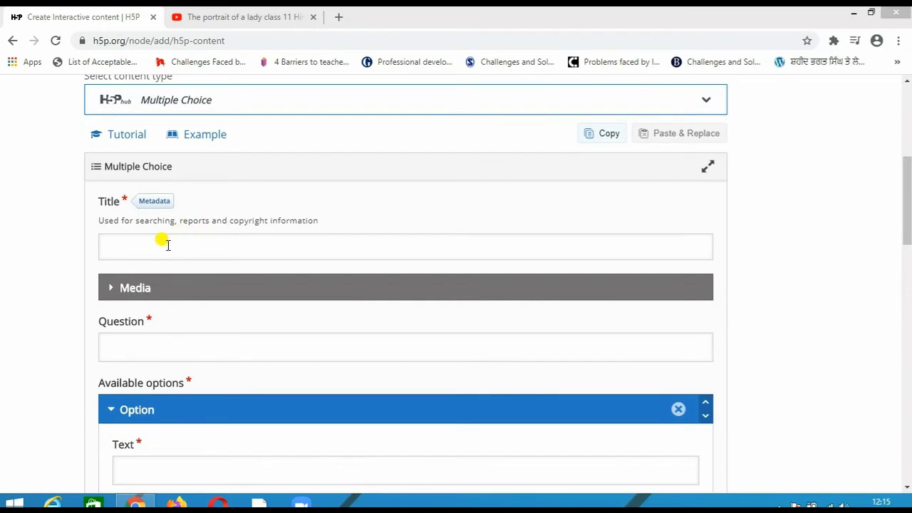
Title the new Multiple Choice content "The Portrait of a lady", with a space between "a" and "lady"
click(131, 247)
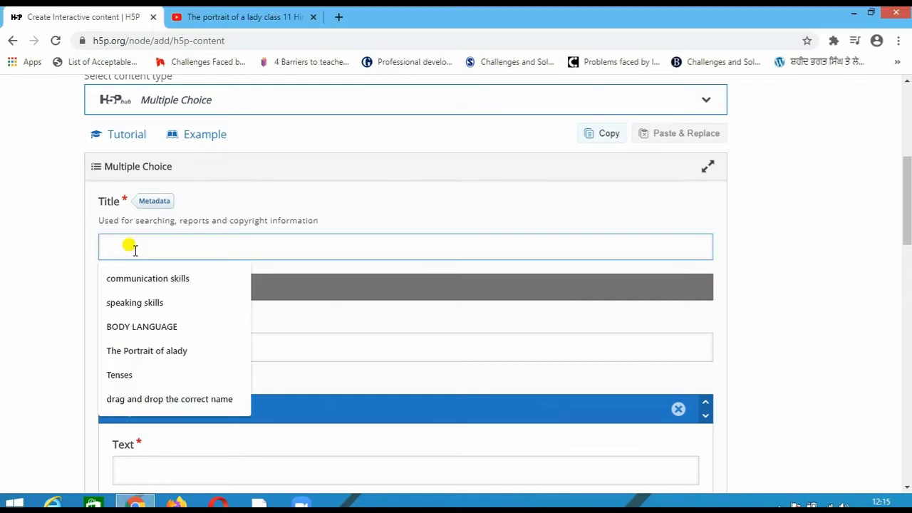
click(166, 354)
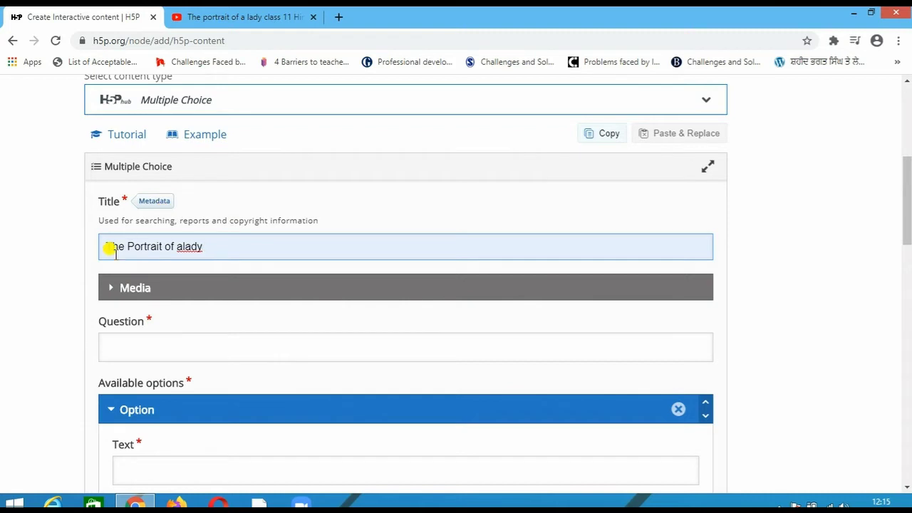
click(176, 247)
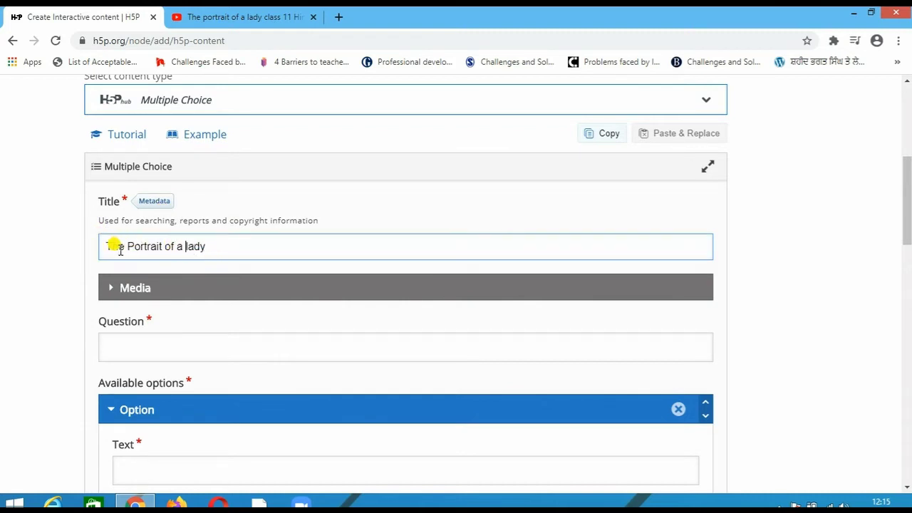
Set the optional media displayed above the question to the Video type
click(163, 288)
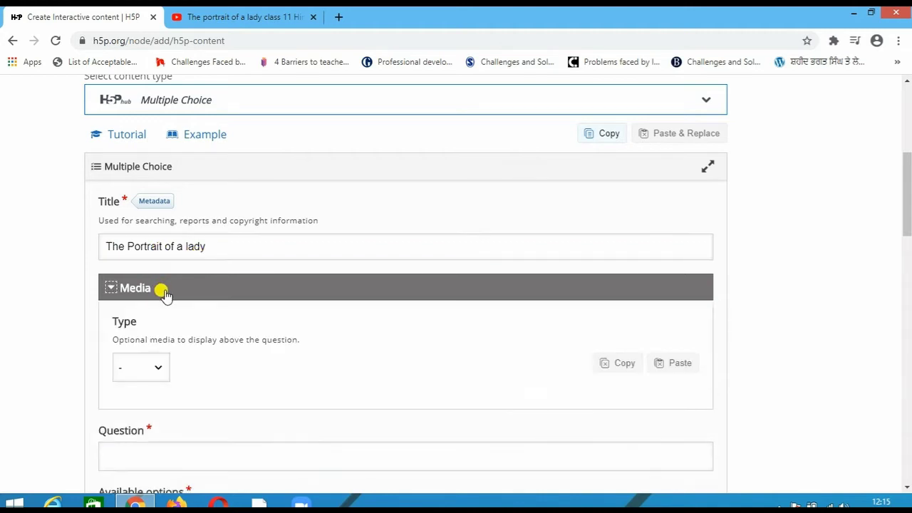
click(149, 369)
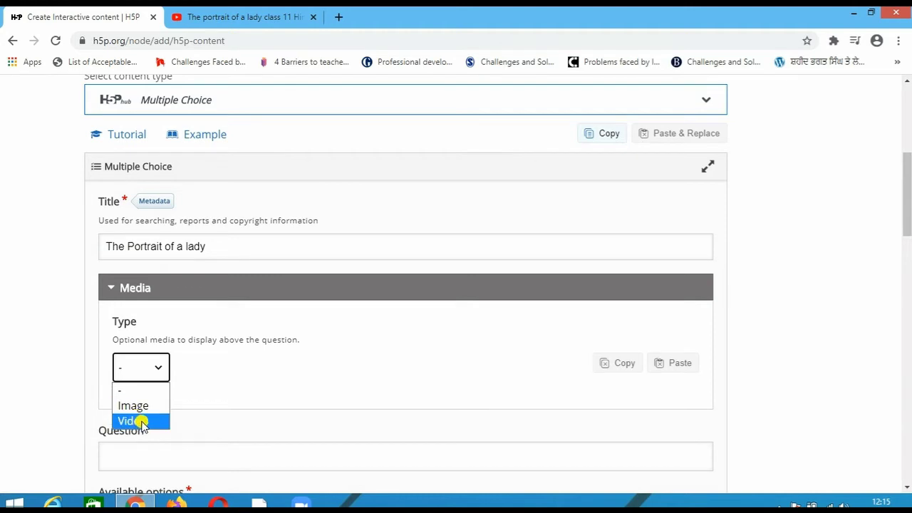
click(142, 422)
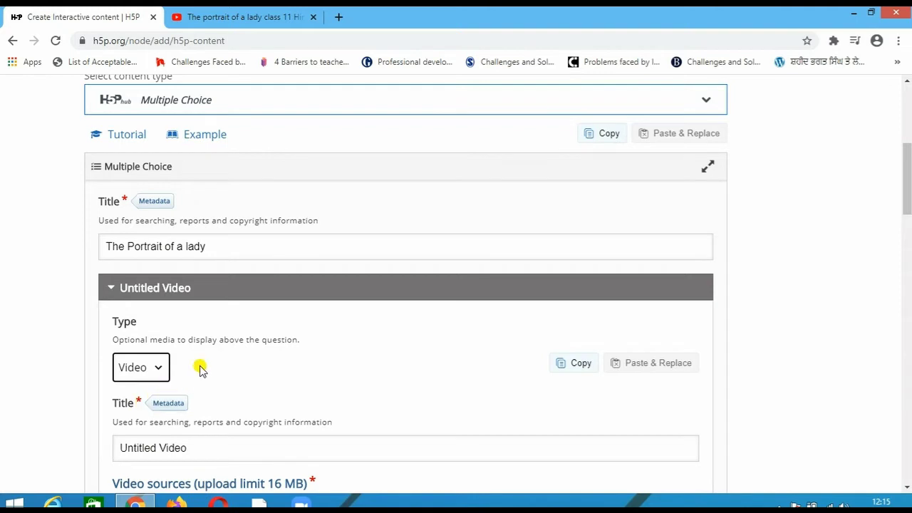
Change the title of the attached video to "Video"
scroll(201, 368, down, 1)
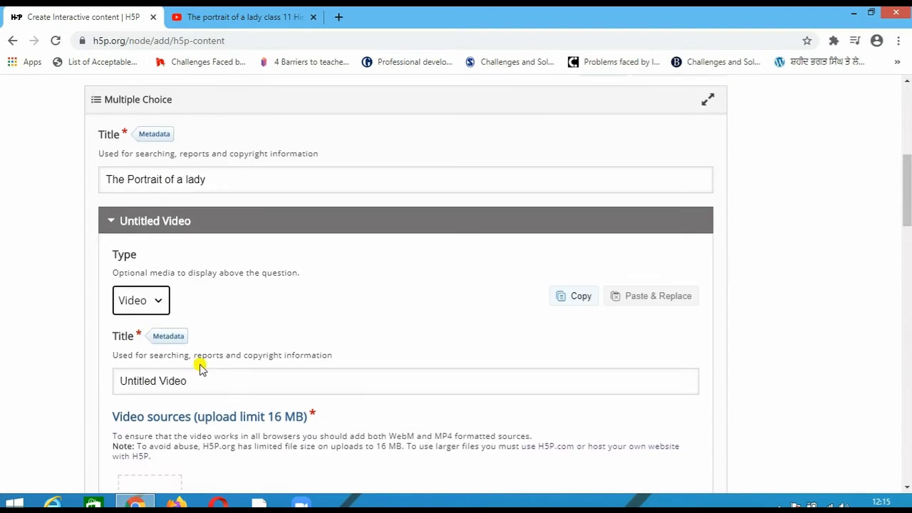
scroll(189, 284, down, 1)
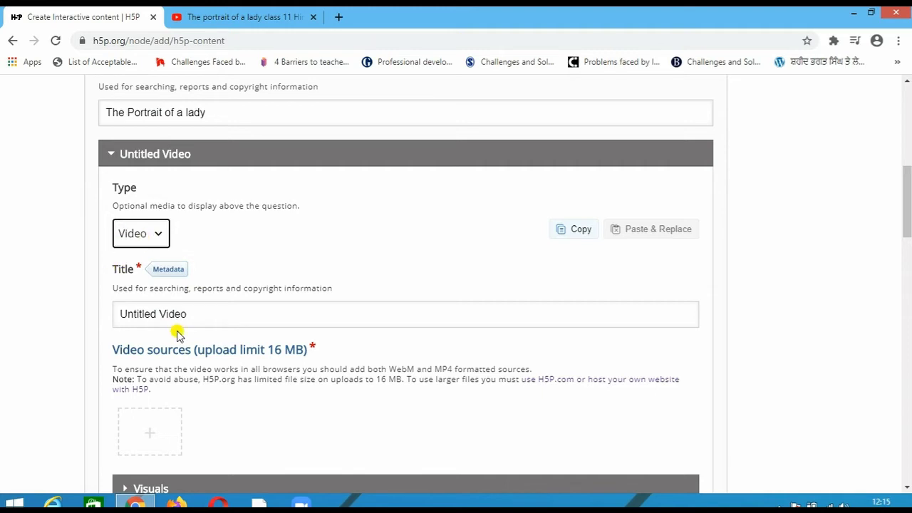
scroll(214, 313, down, 1)
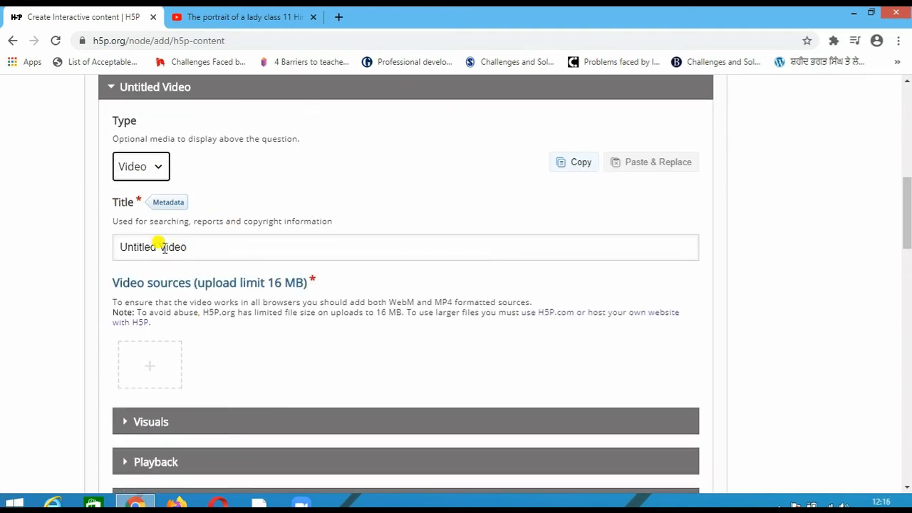
drag(192, 247, 212, 246)
scroll(153, 232, up, 3)
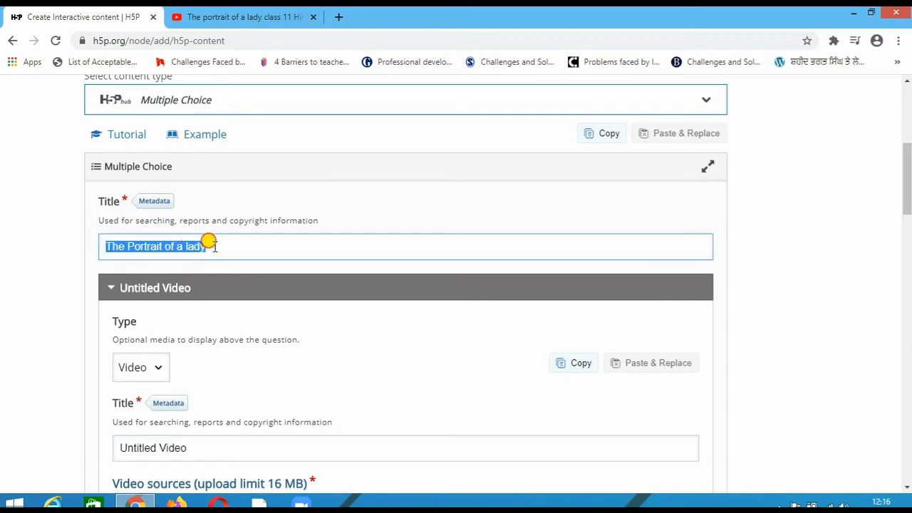
scroll(244, 391, down, 1)
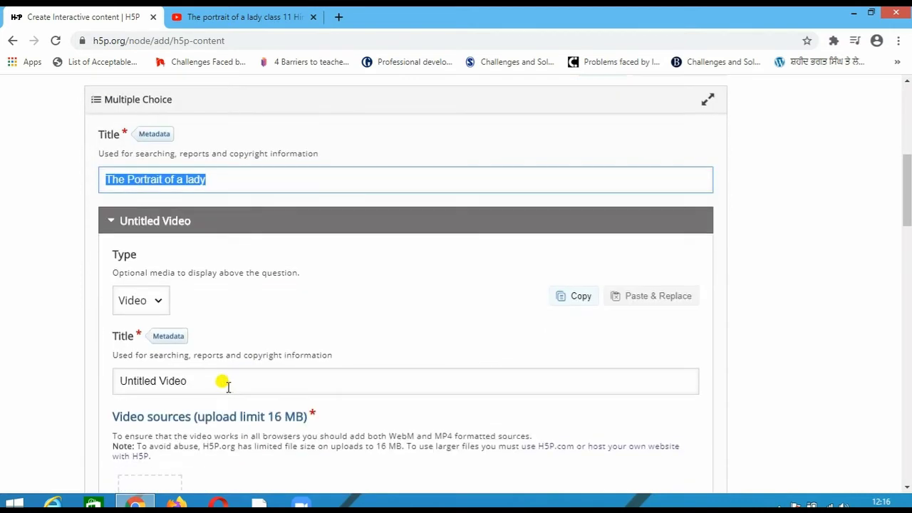
click(211, 386)
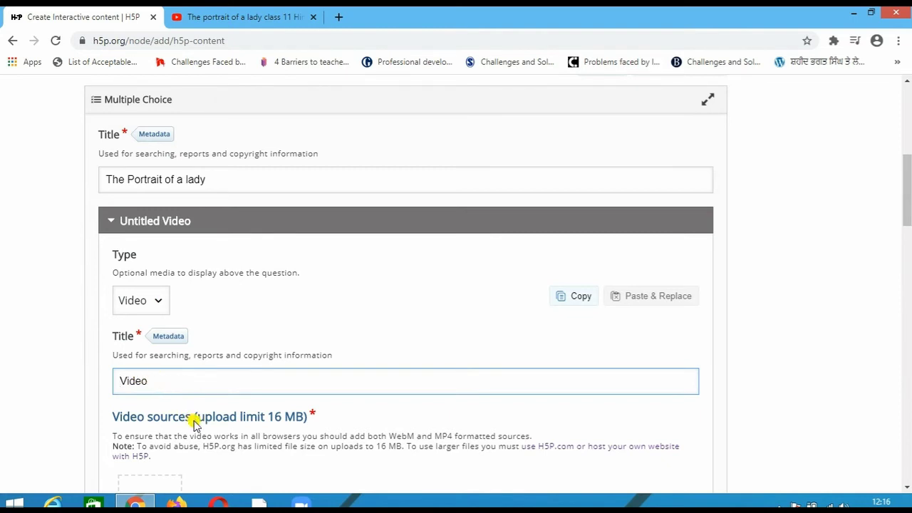
Start adding a video source, and copy the URL of "The portrait of a lady class 11 Hindi detailed summary" on YouTube
scroll(197, 421, down, 2)
click(143, 367)
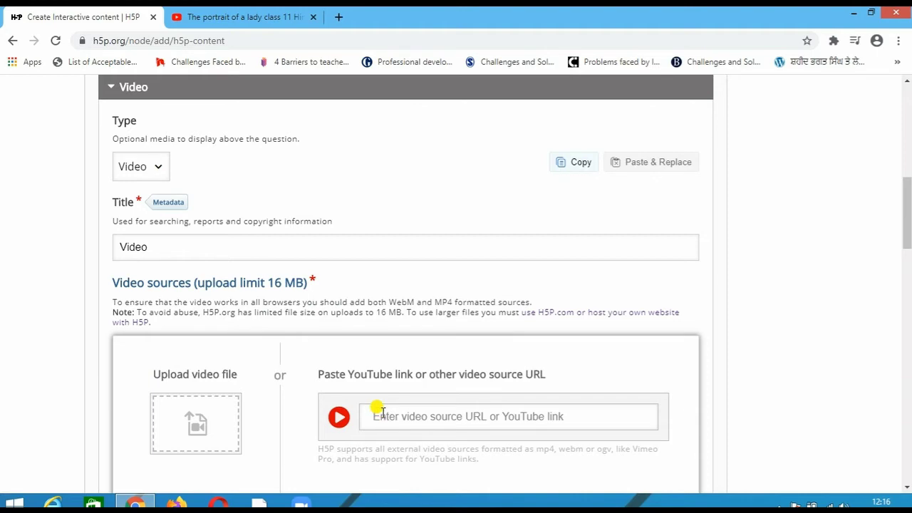
click(244, 18)
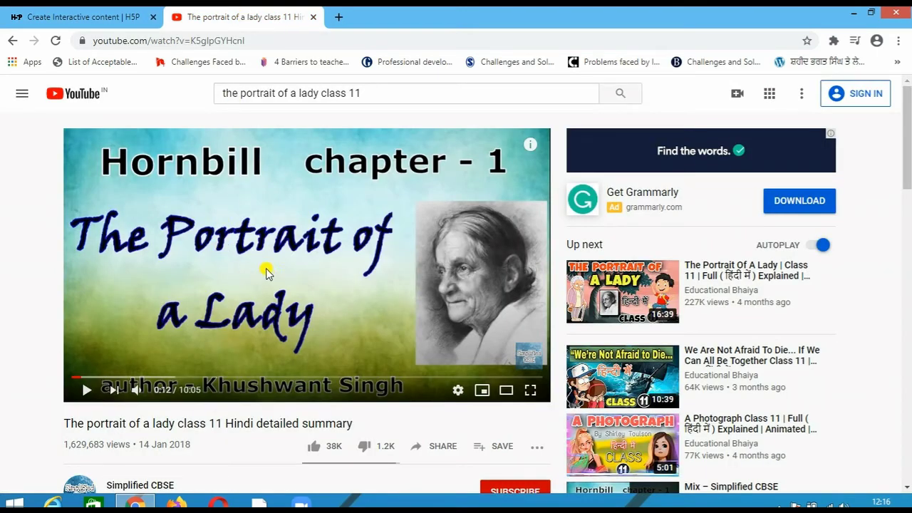
right_click(265, 230)
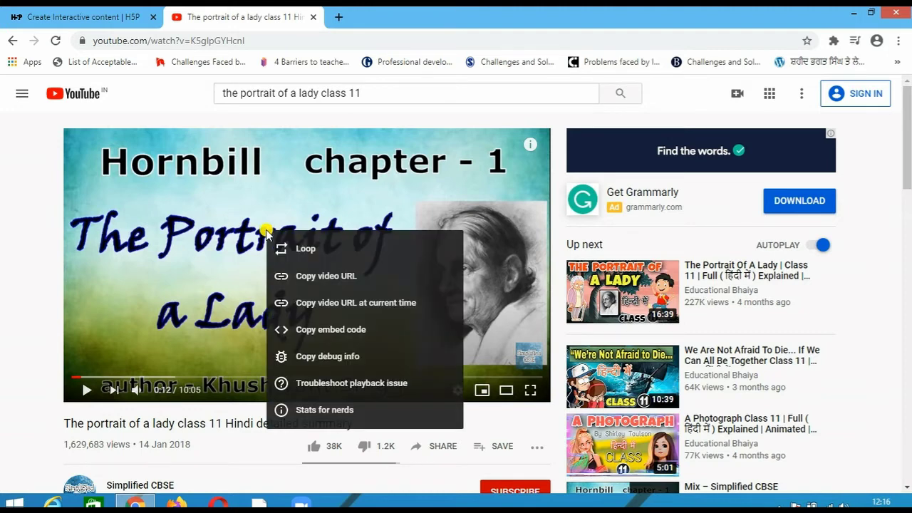
click(324, 280)
Return to the H5P form and insert the copied YouTube link as the video source
click(126, 17)
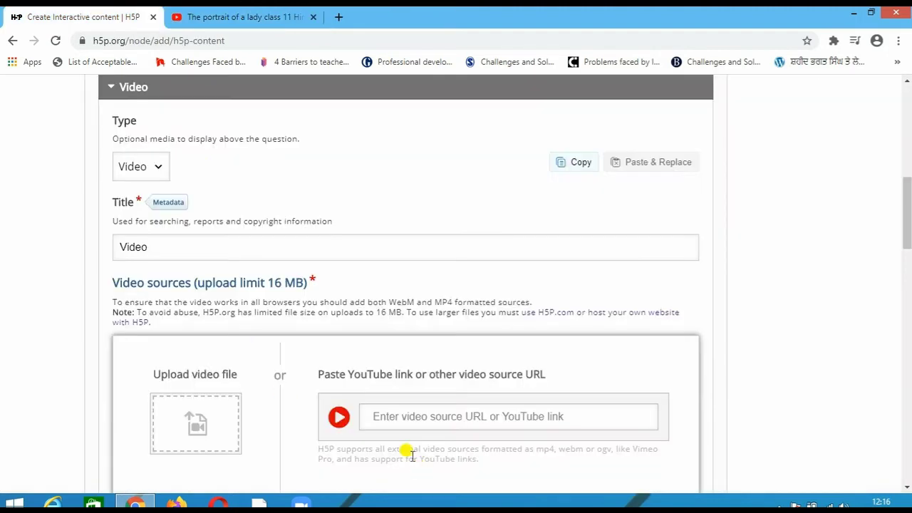
click(418, 419)
right_click(419, 417)
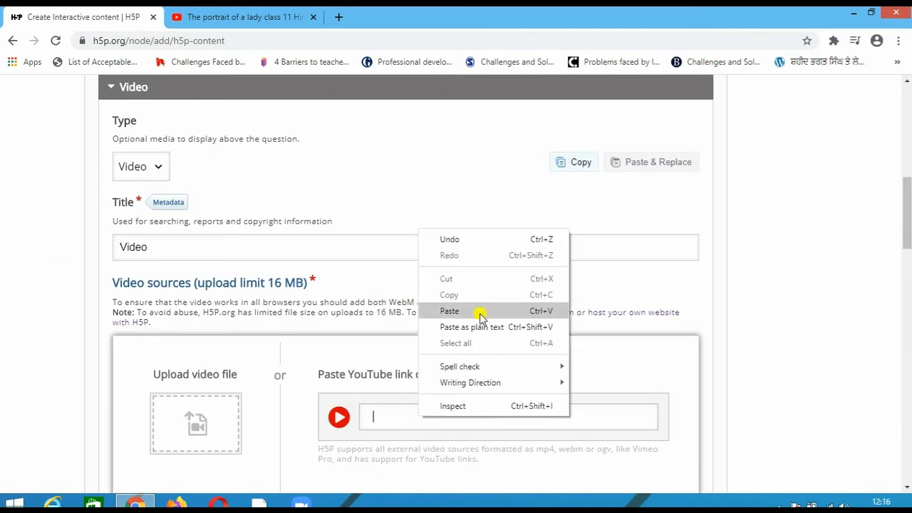
click(450, 311)
scroll(460, 433, down, 1)
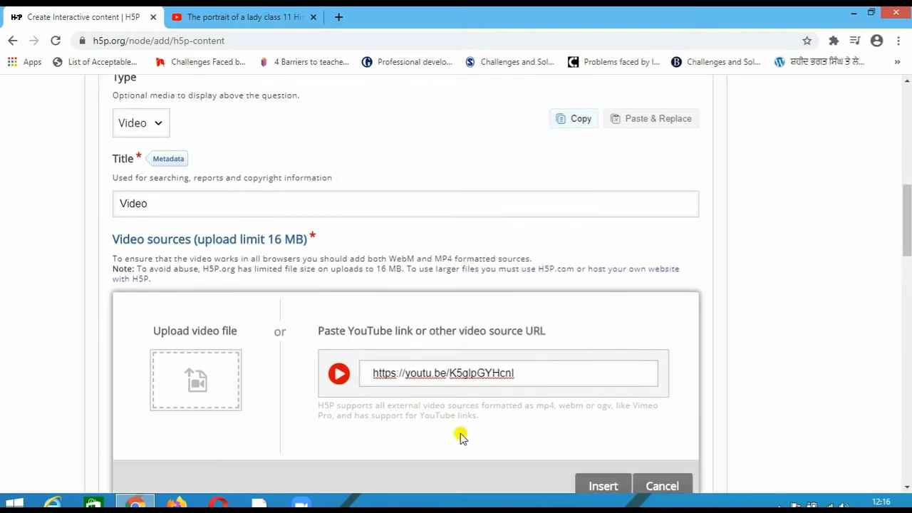
click(613, 465)
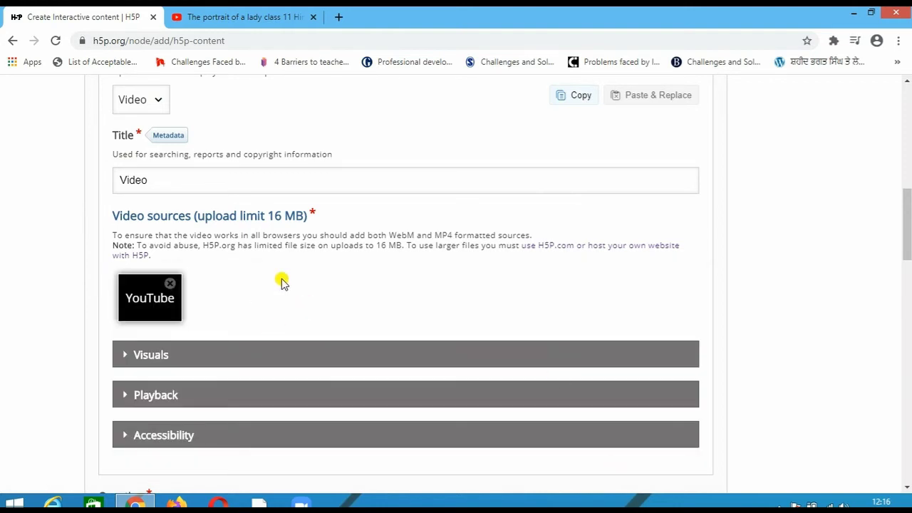
Look over the question and available options fields below the video settings
scroll(282, 281, down, 1)
scroll(283, 209, down, 2)
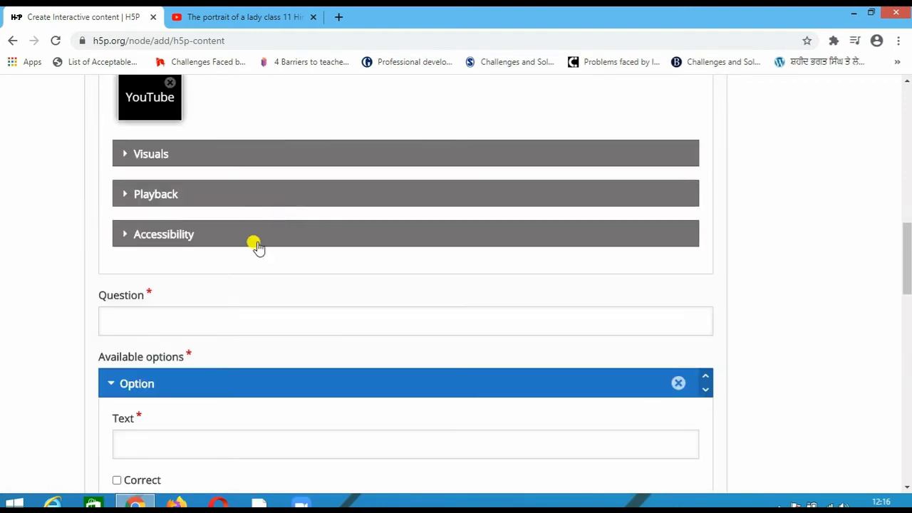
scroll(265, 347, down, 2)
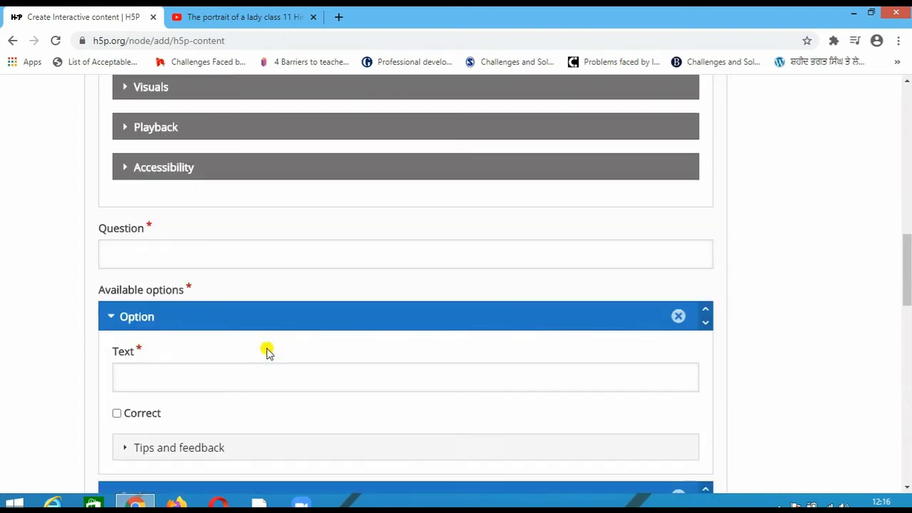
scroll(265, 347, down, 3)
scroll(265, 347, up, 6)
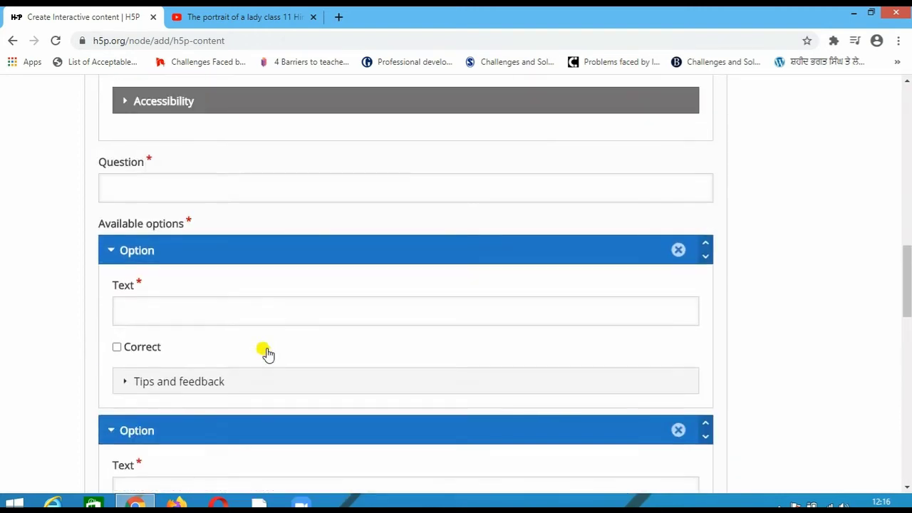
scroll(267, 350, down, 1)
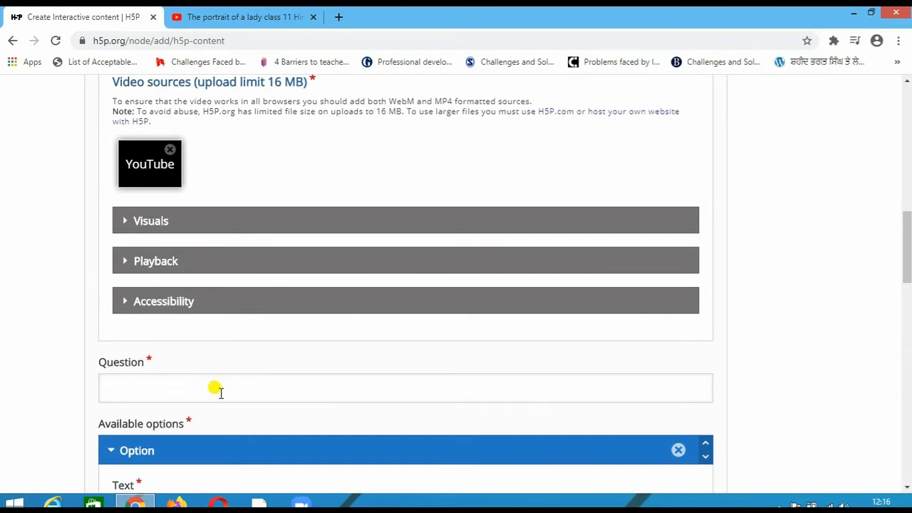
Open the "portrait of a lady" Word document from the desktop and find the questions in its MCQ section
click(858, 18)
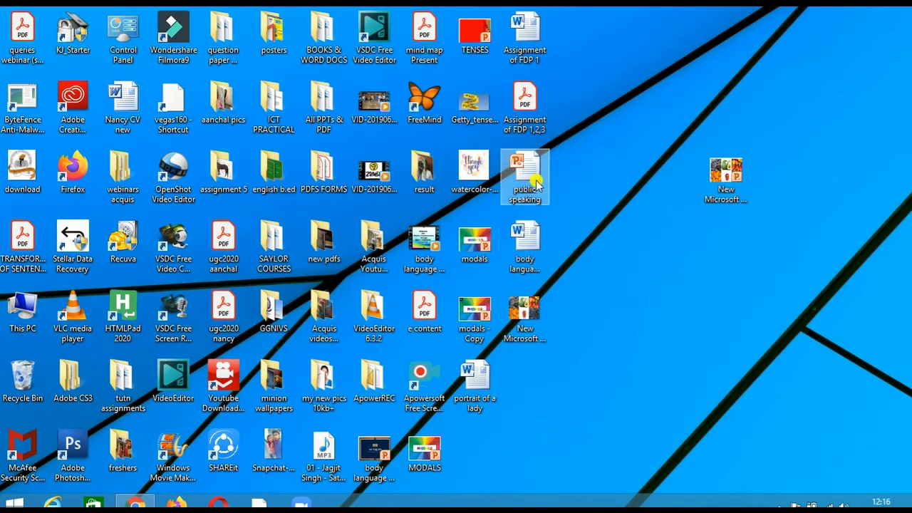
double_click(479, 371)
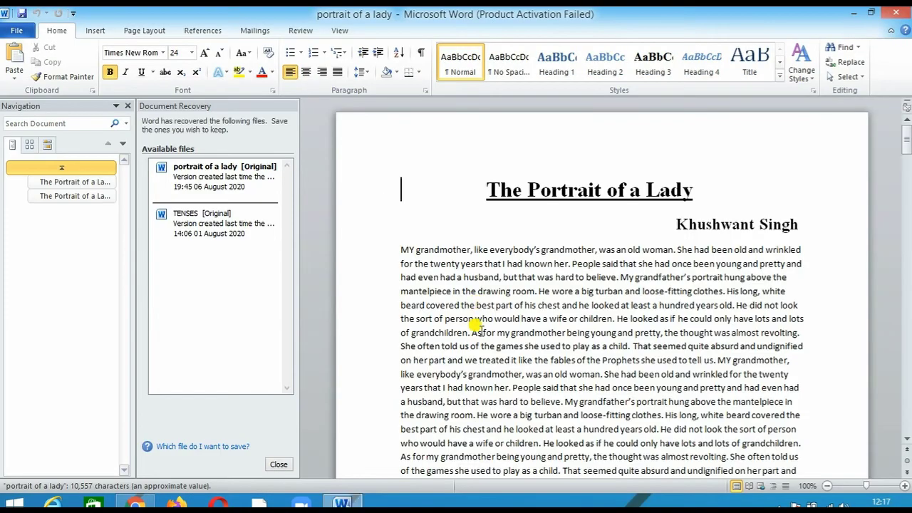
scroll(472, 325, down, 8)
scroll(472, 325, down, 2)
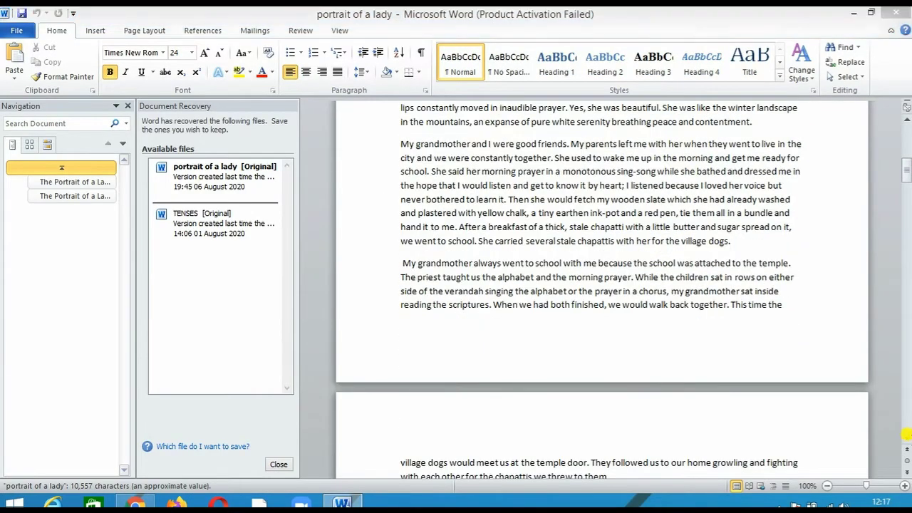
click(591, 383)
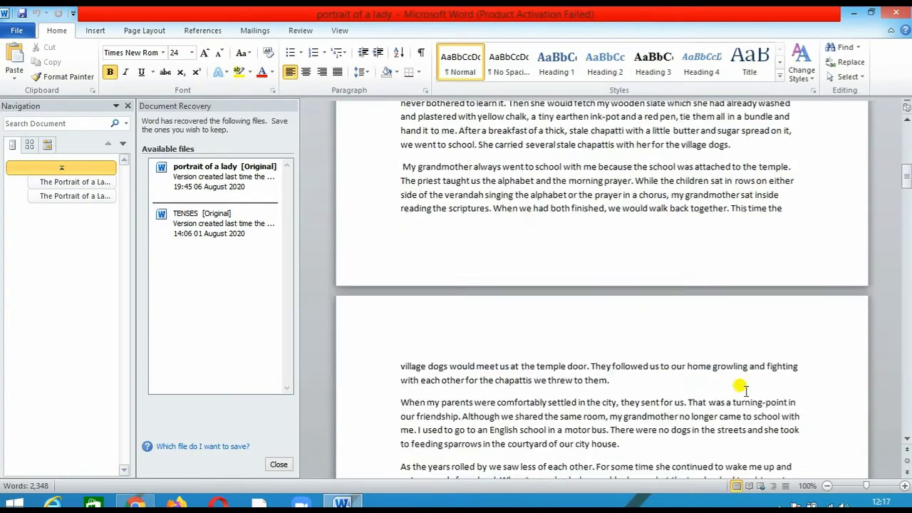
scroll(745, 391, down, 10)
scroll(745, 390, down, 15)
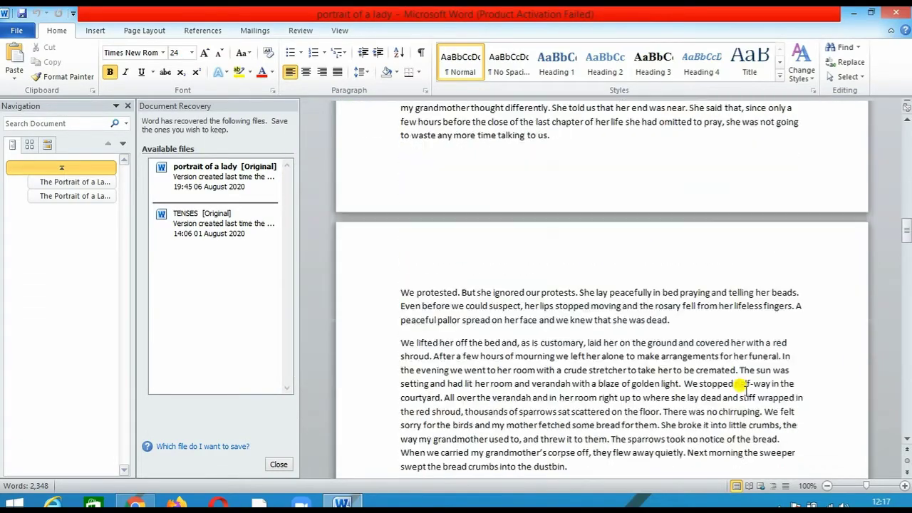
scroll(746, 390, down, 7)
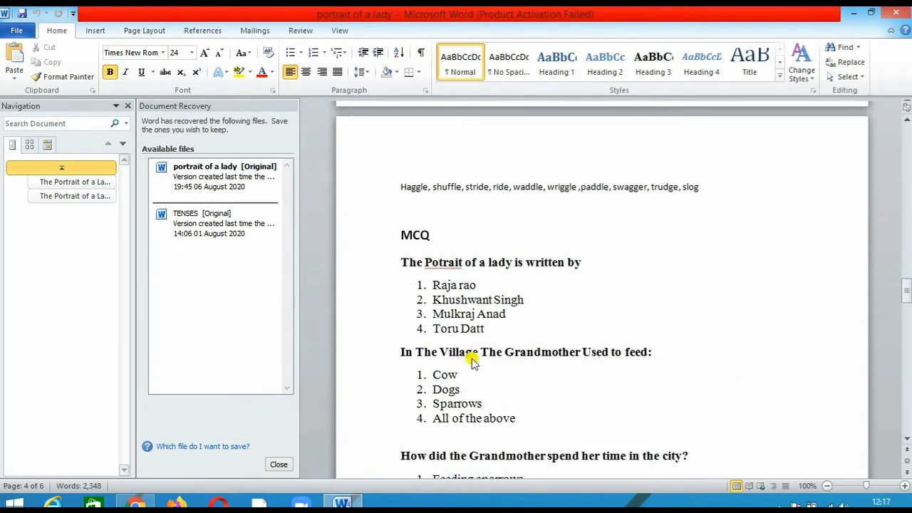
scroll(468, 356, down, 1)
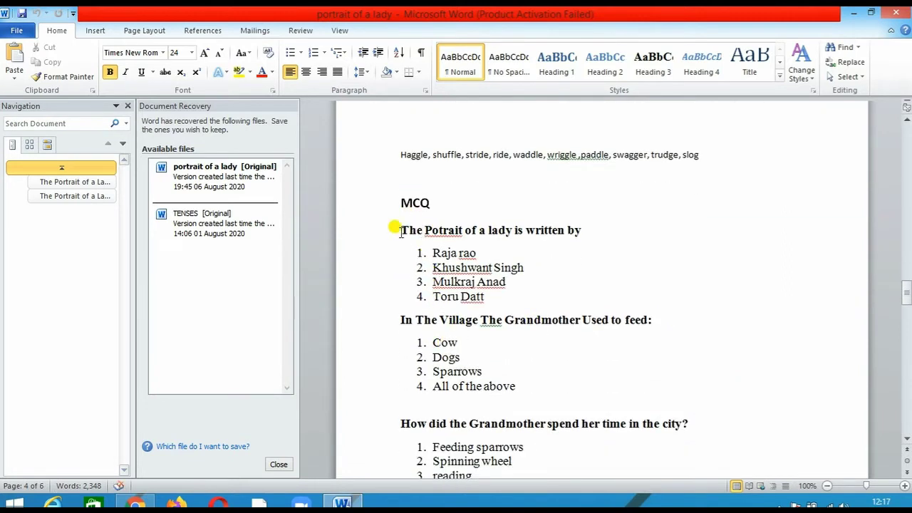
scroll(498, 313, down, 2)
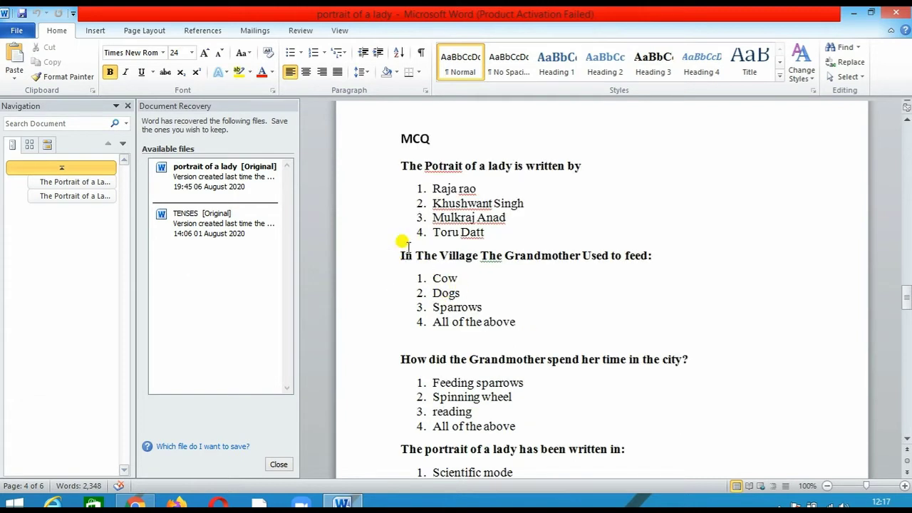
drag(401, 257, 685, 320)
scroll(457, 327, down, 1)
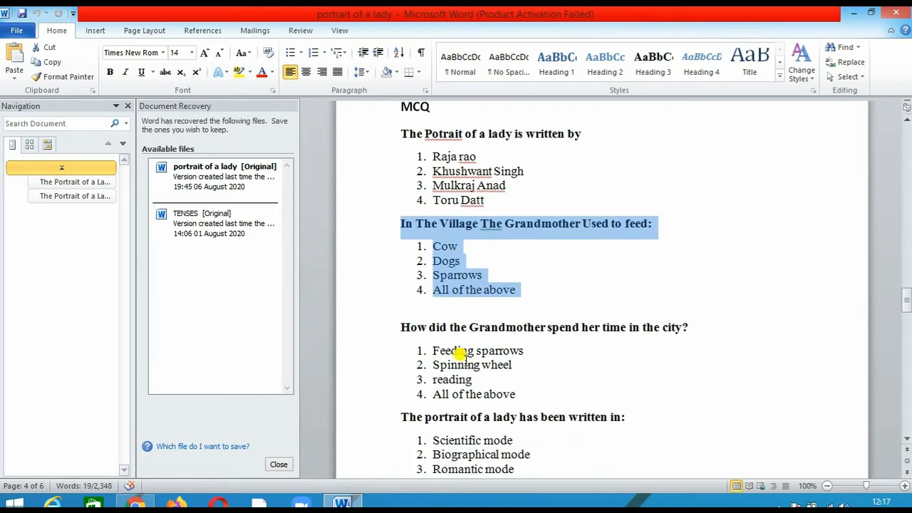
click(435, 350)
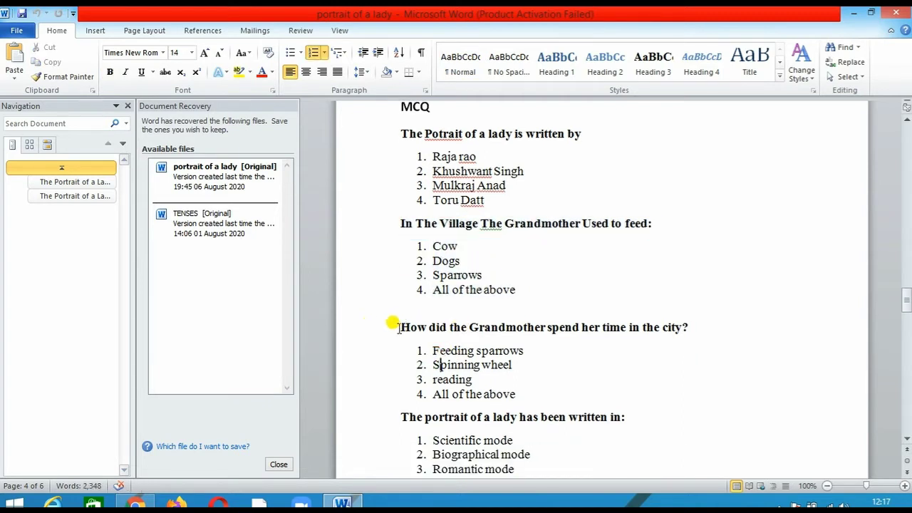
Copy "How did the Grandmother spend her time in the city?" with its first three answers from Word and paste it into the H5P Question field
drag(398, 324, 679, 371)
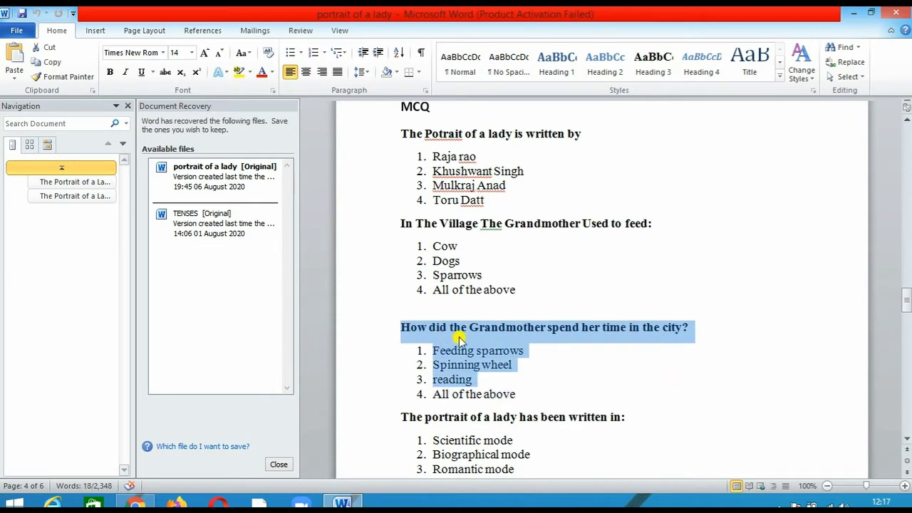
right_click(460, 332)
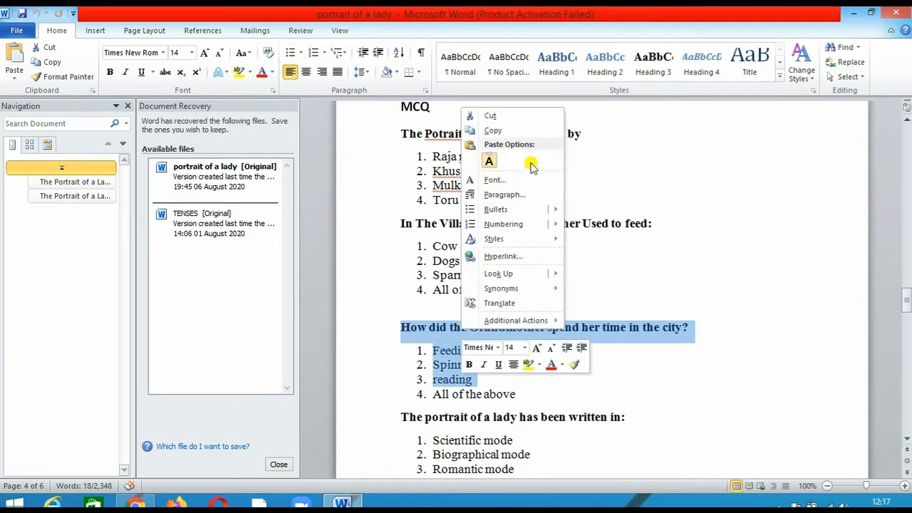
click(494, 132)
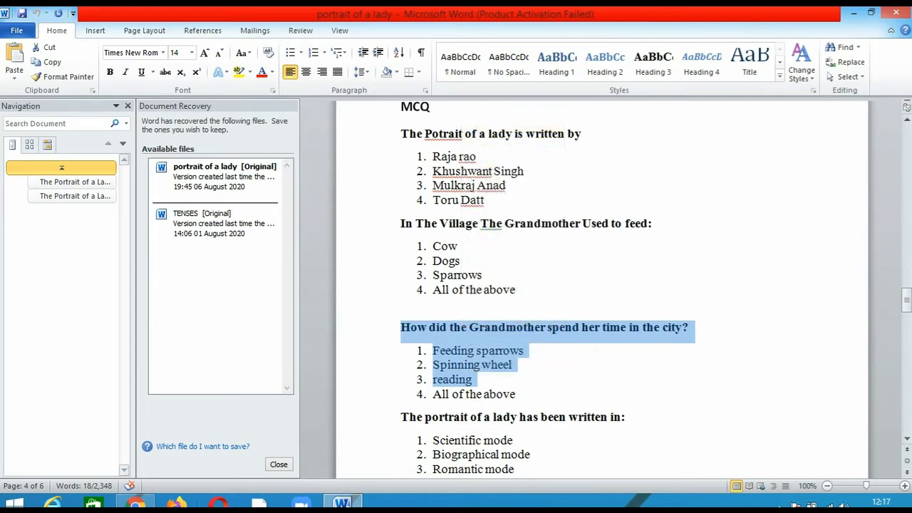
click(134, 503)
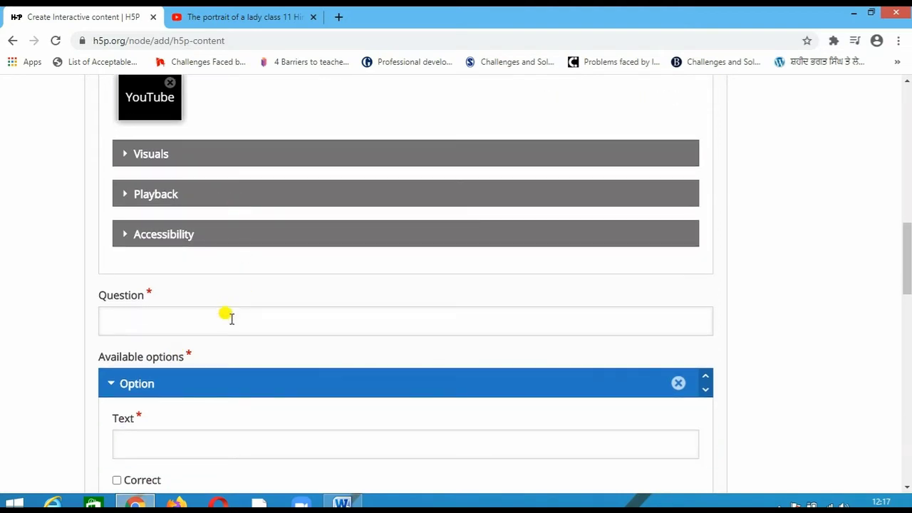
click(230, 320)
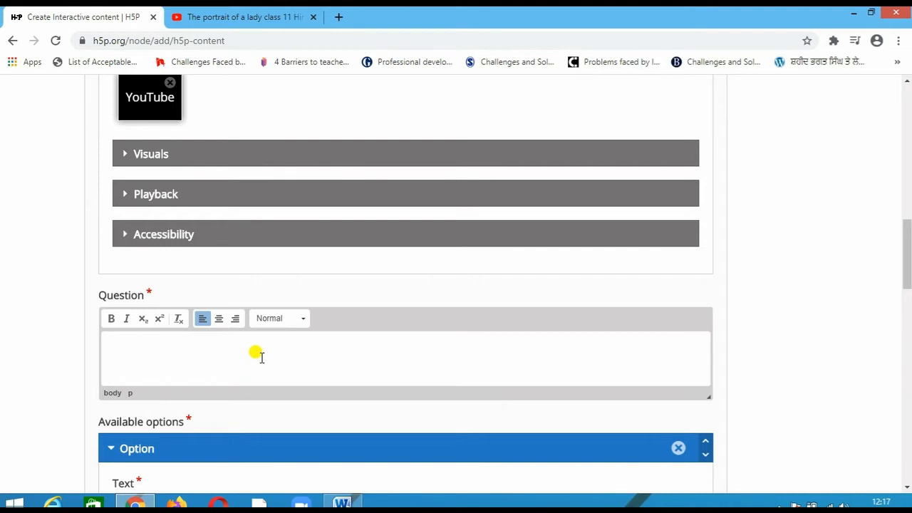
key(ctrl+v)
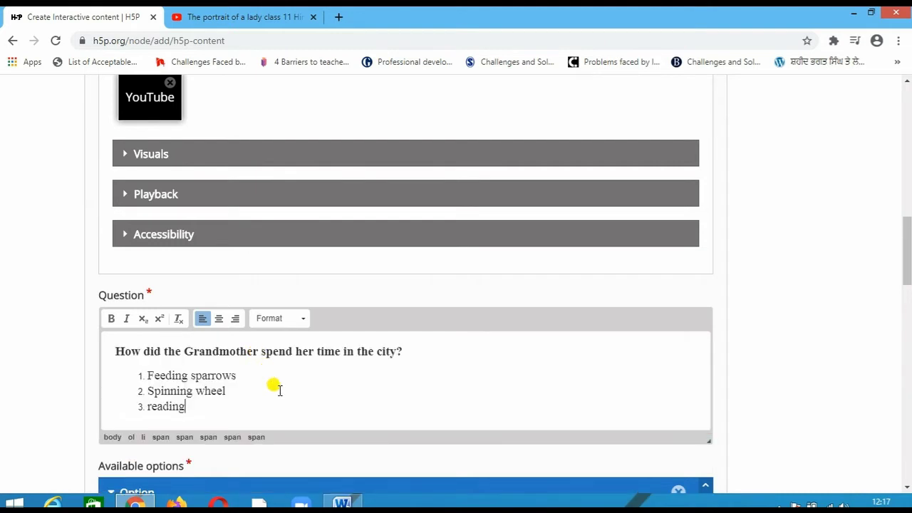
Remove the three listed answers from the Question field, keeping only the question sentence
scroll(277, 387, down, 1)
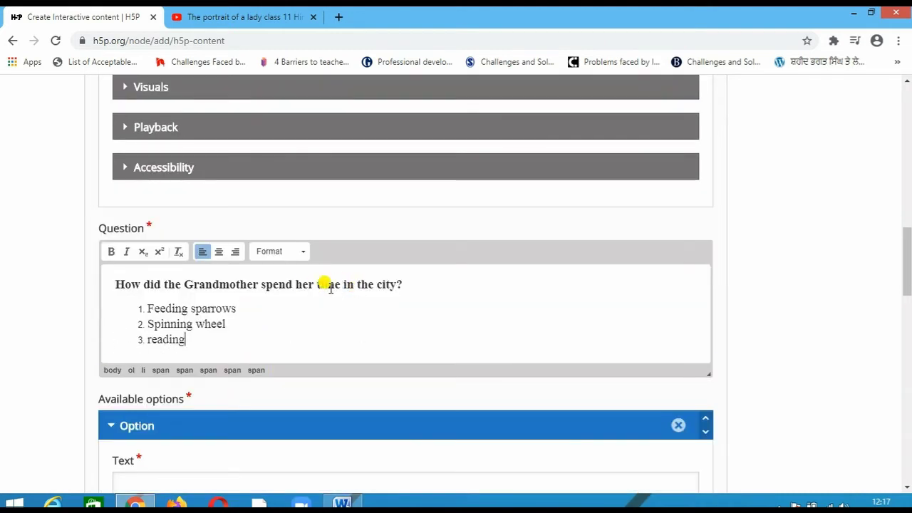
drag(237, 308, 223, 349)
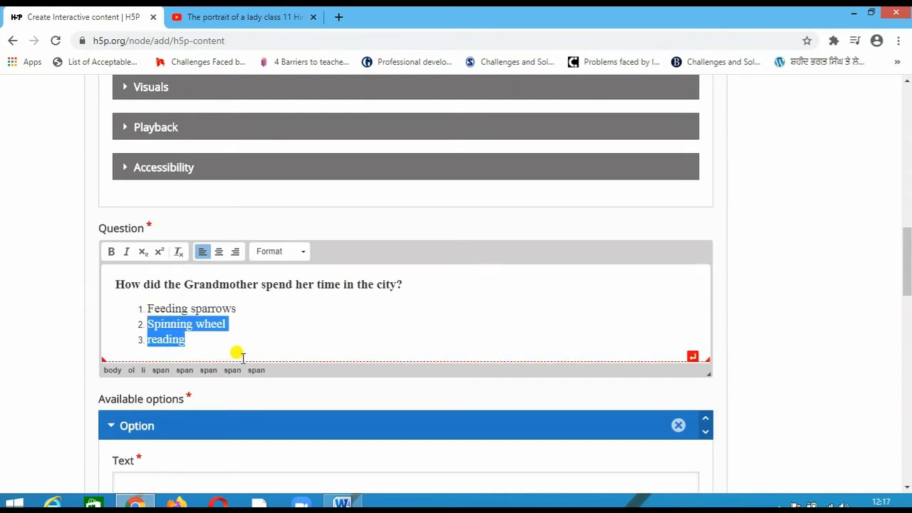
key(BackSpace)
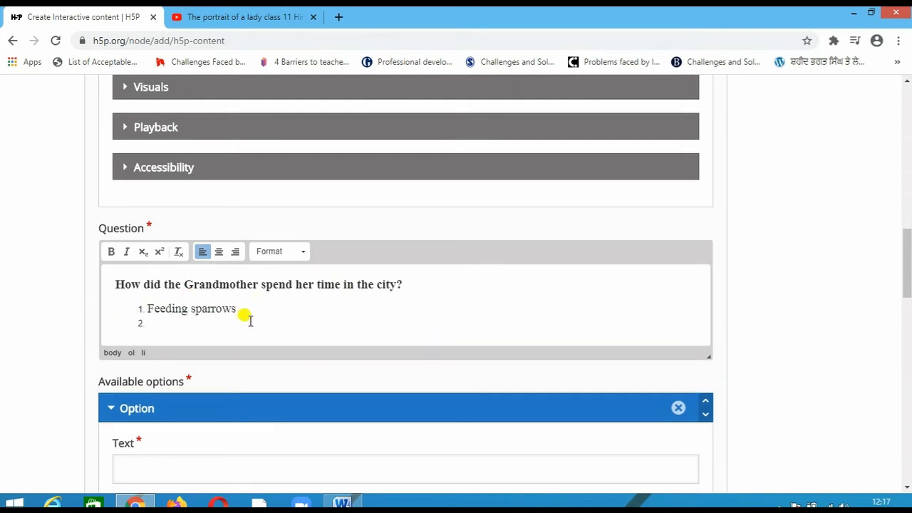
key(BackSpace)
key(BackSpace)
key(BackSpace)
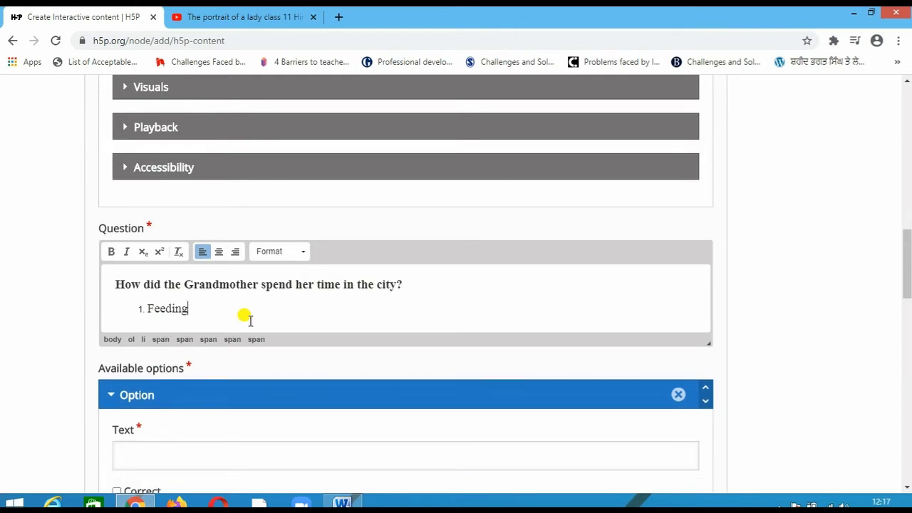
key(BackSpace)
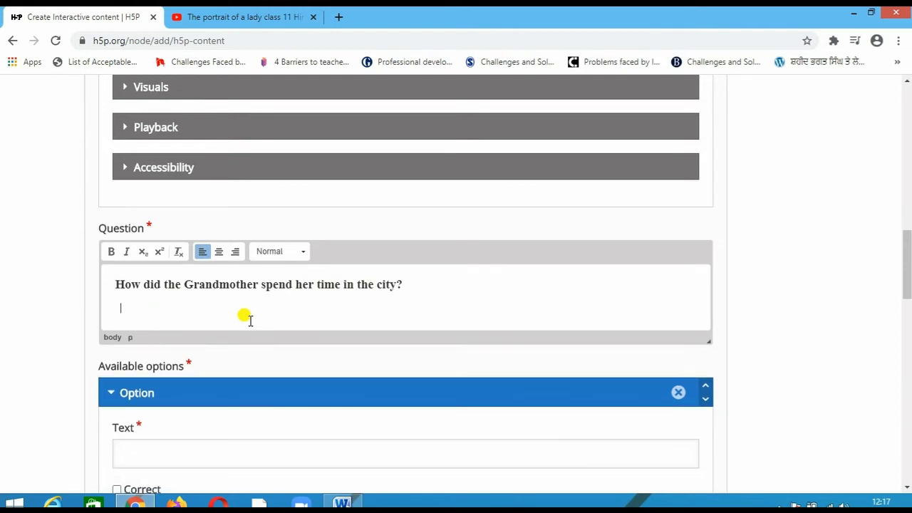
Paste the copied question and answers into the first option's text
scroll(249, 335, down, 1)
scroll(135, 317, down, 1)
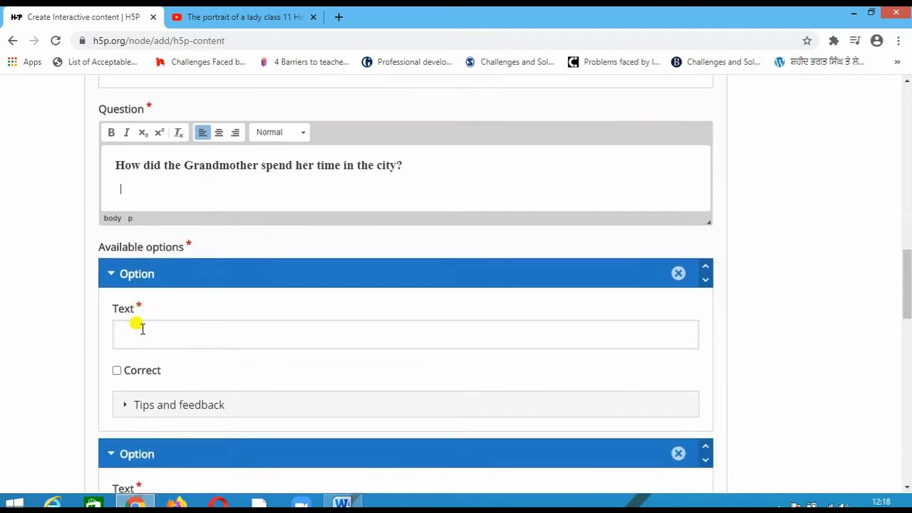
click(156, 319)
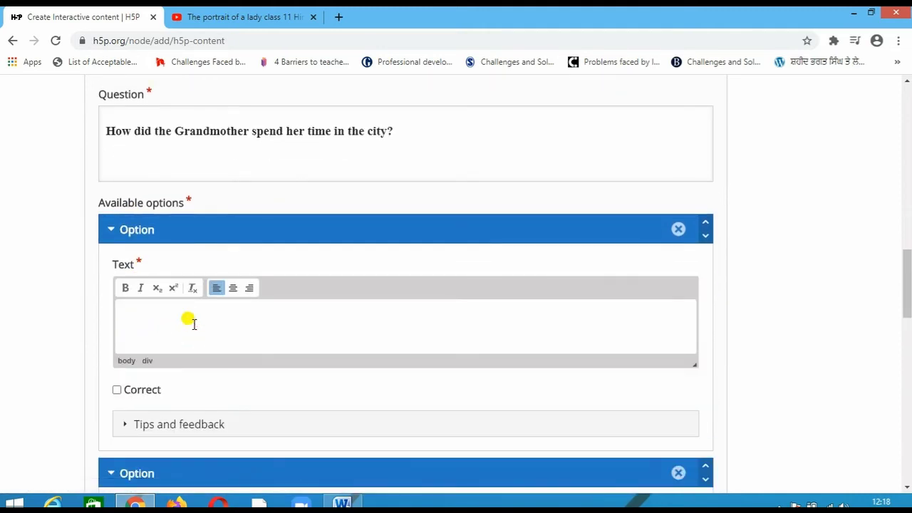
right_click(194, 324)
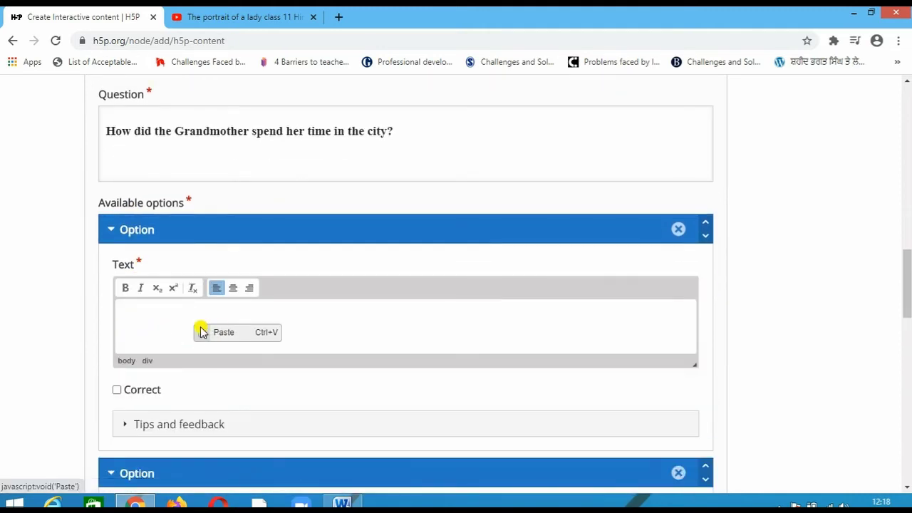
click(265, 333)
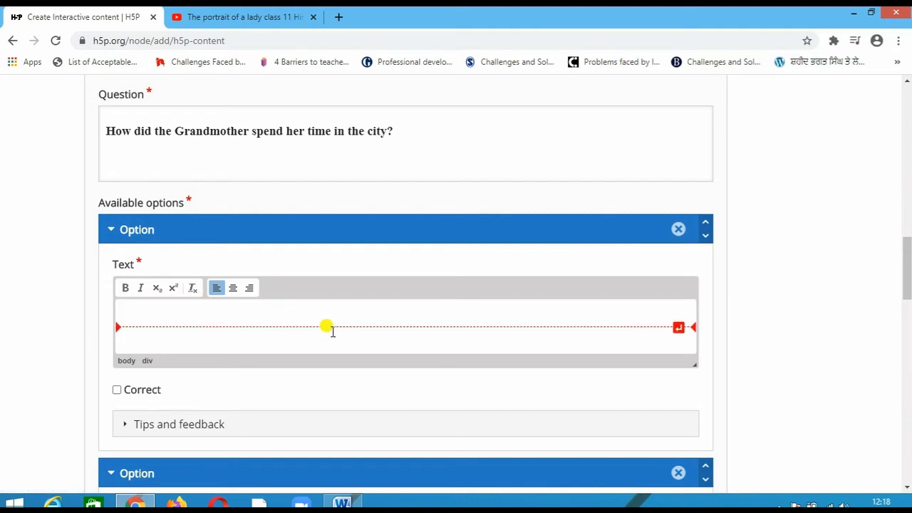
text(How did the Grandmother spend her time in the city? Feeding sparrows Spinning wheel reading)
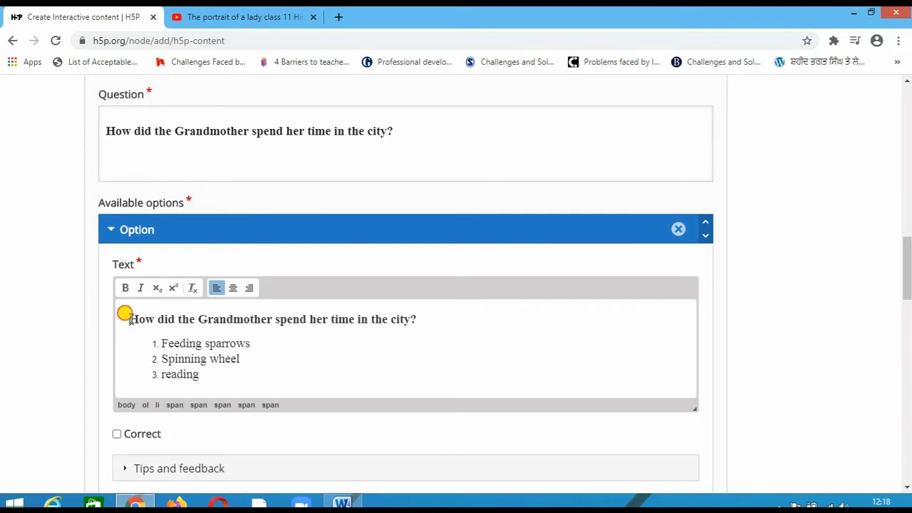
Delete everything except "Feeding sparrows" from the first option's text and mark that option as correct
drag(131, 320, 103, 309)
click(419, 348)
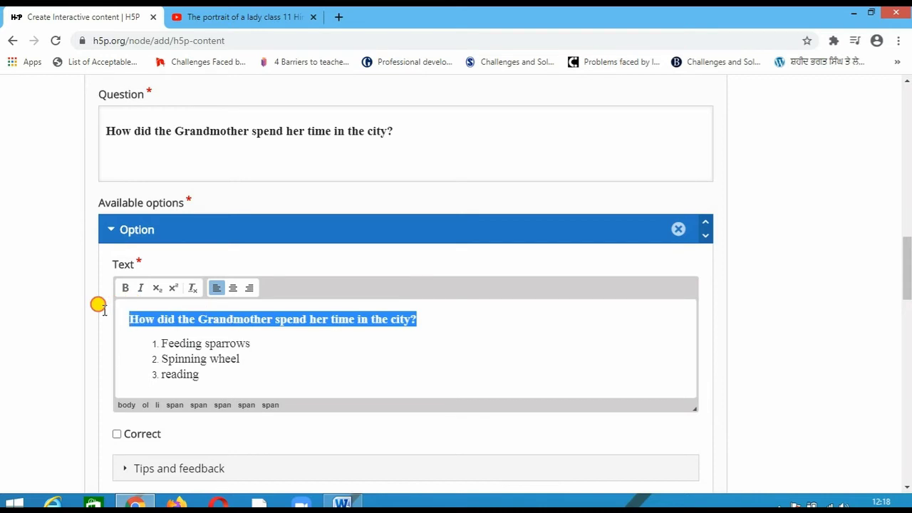
key(BackSpace)
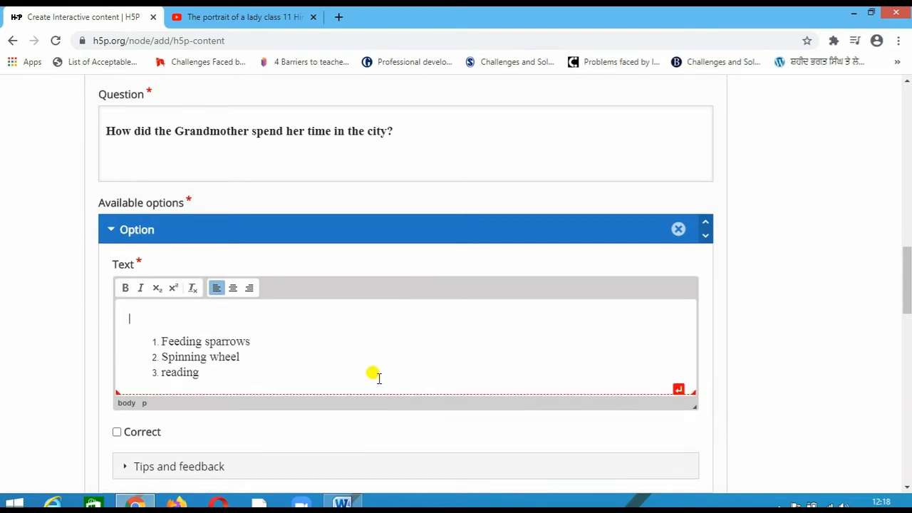
drag(248, 357, 162, 319)
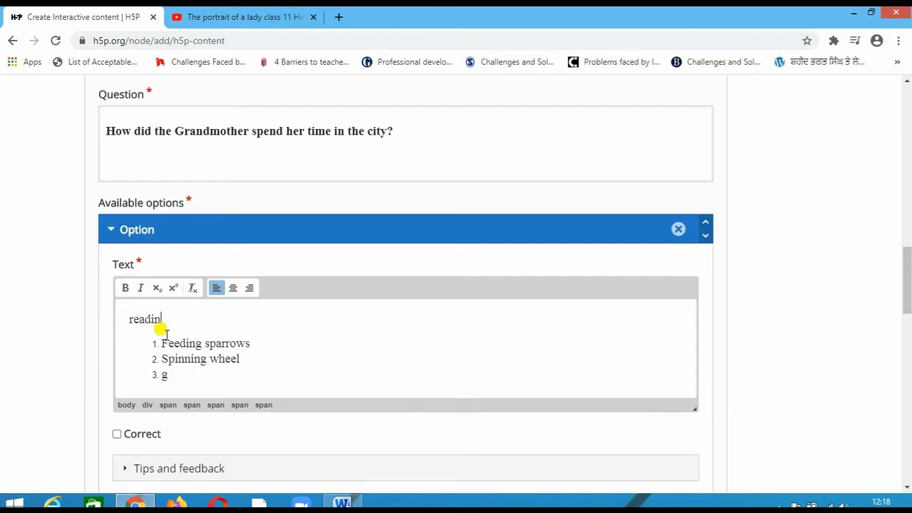
key(BackSpace)
key(BackSpace)
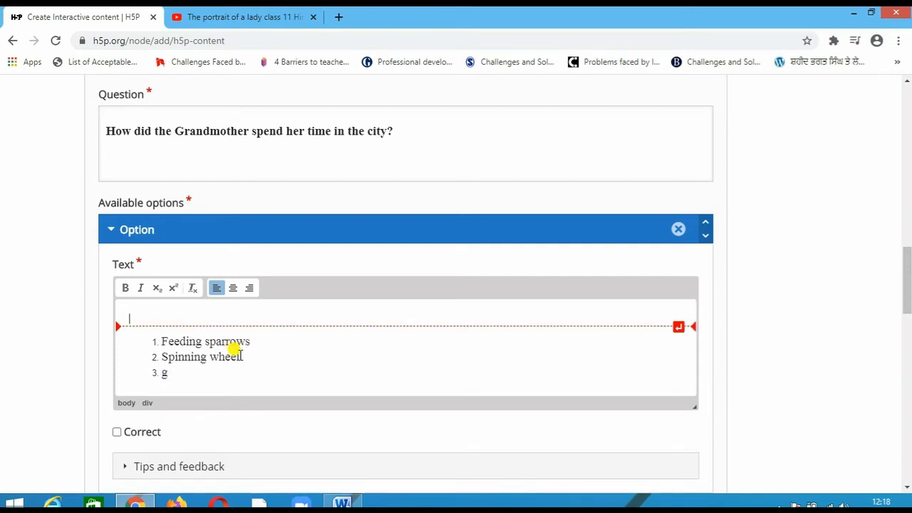
drag(241, 357, 147, 356)
key(BackSpace)
key(BackSpace)
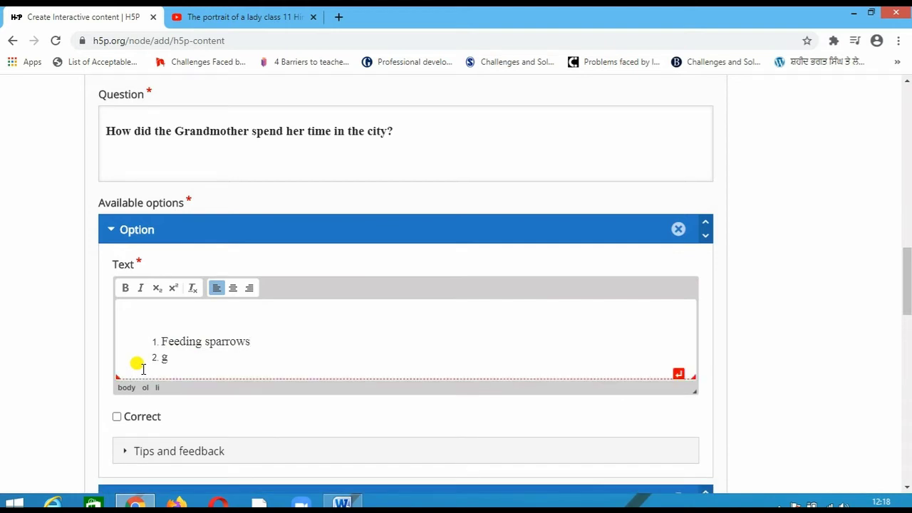
key(BackSpace)
key(BackSpace)
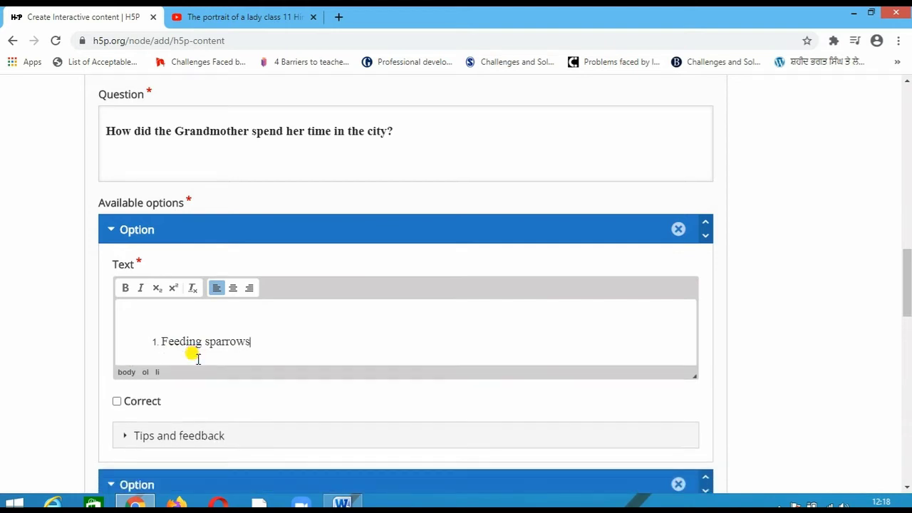
scroll(200, 352, down, 2)
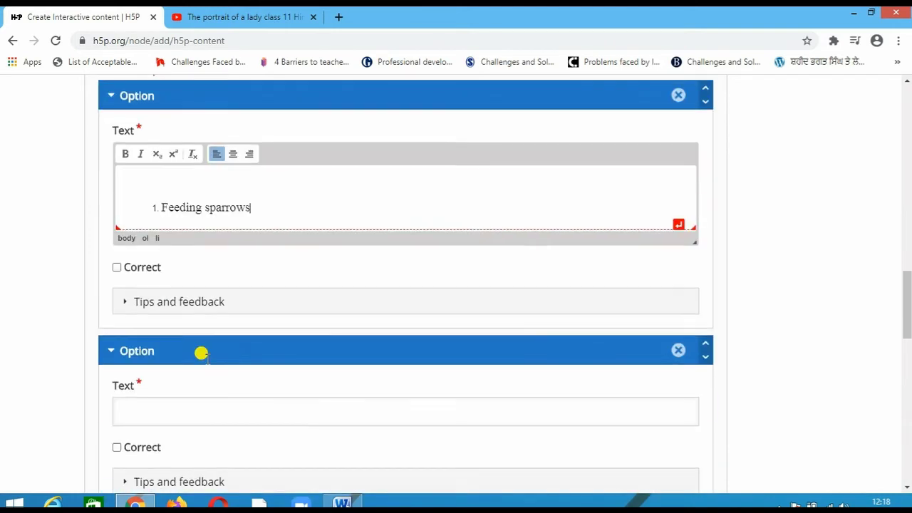
click(118, 268)
Paste the copied question and answers into the second option's text
scroll(187, 374, down, 1)
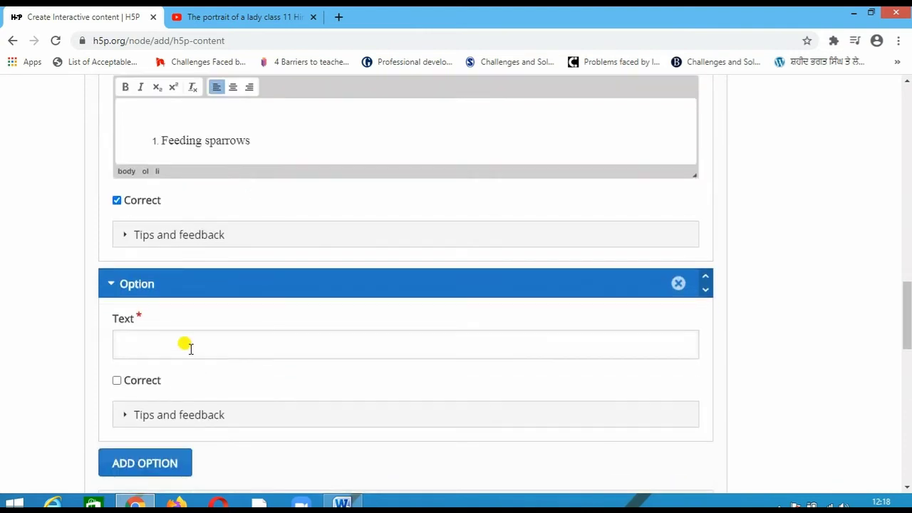
click(184, 345)
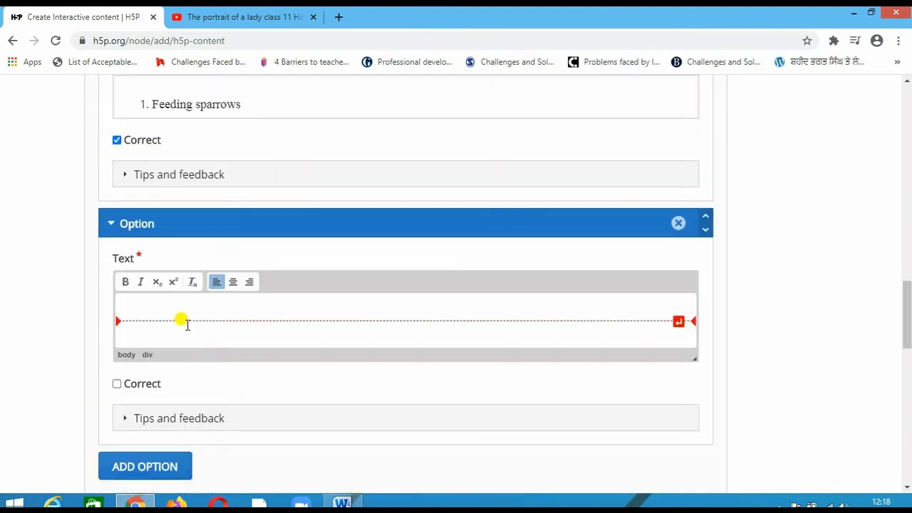
right_click(189, 324)
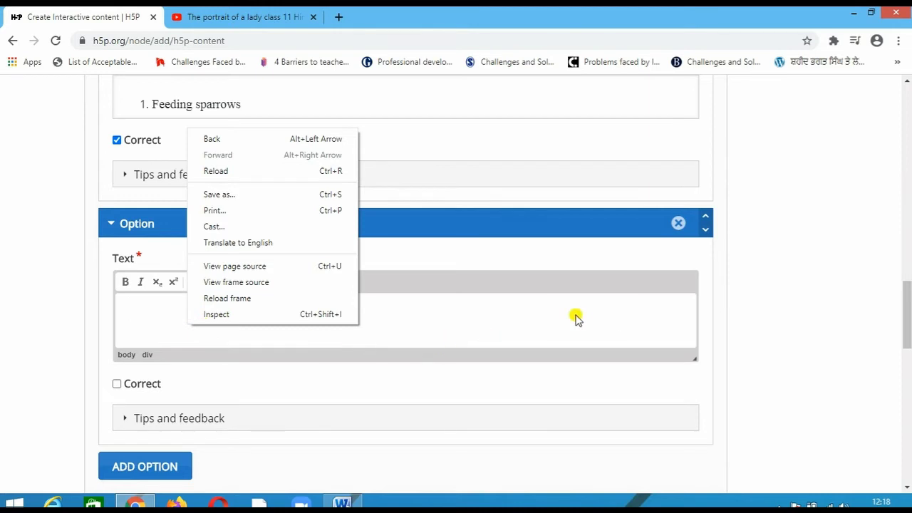
click(523, 313)
text(How did the Grandmother spend her time in the city? Feeding sparrows Spinning wheel reading)
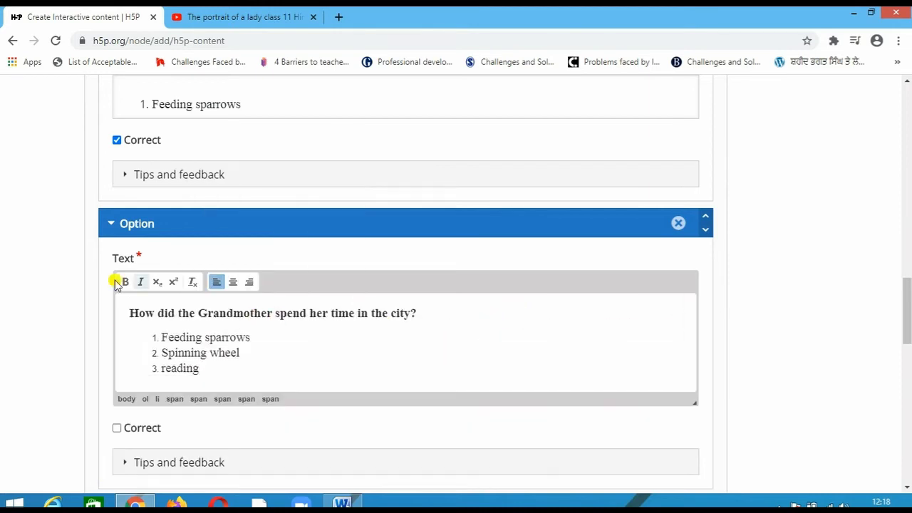
Delete everything except "Spinning wheel" from the second option's text and mark that option as correct
drag(128, 312, 400, 327)
key(ctrl+b)
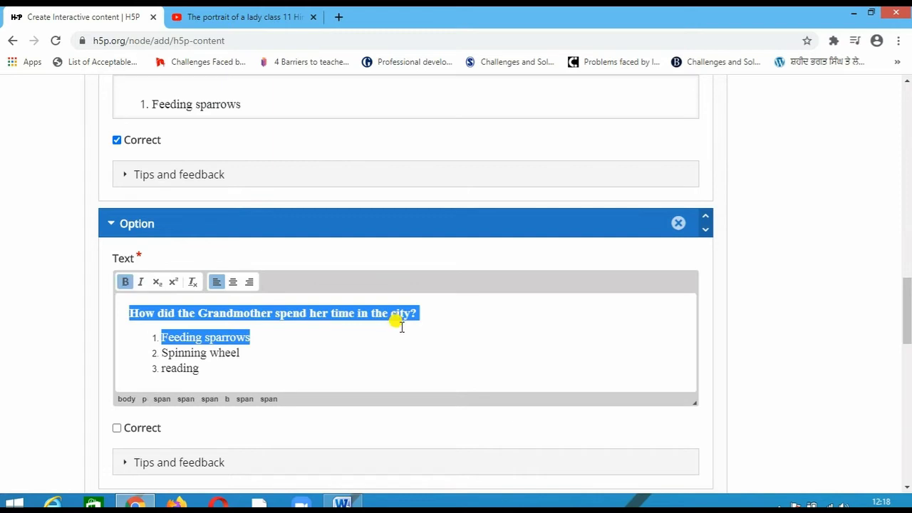
key(BackSpace)
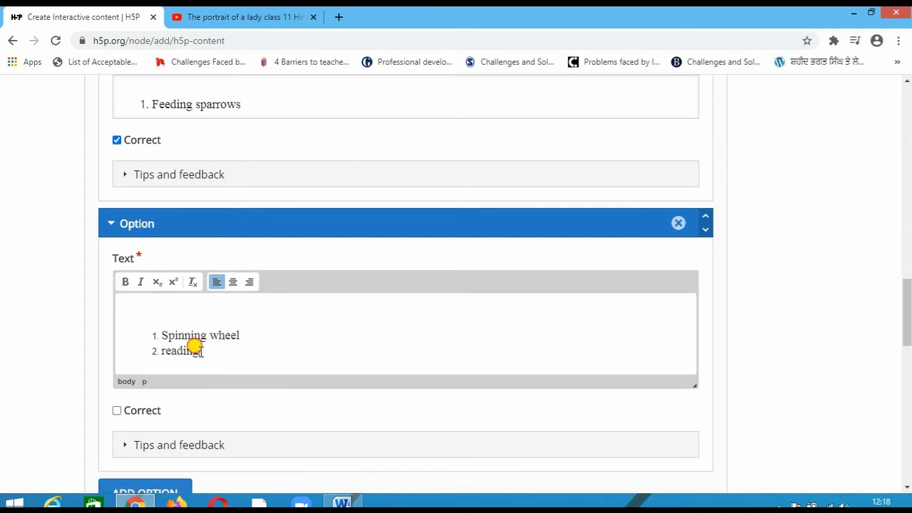
drag(199, 351, 124, 349)
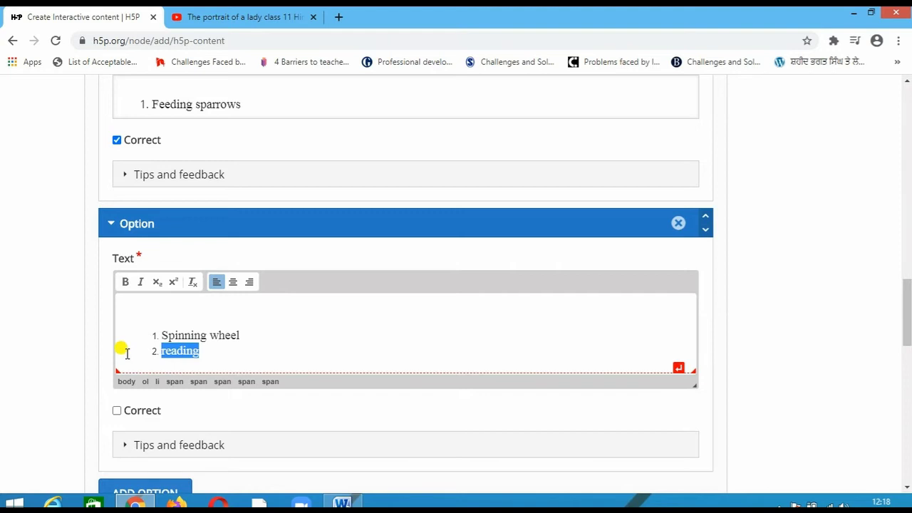
key(BackSpace)
key(BackSpace)
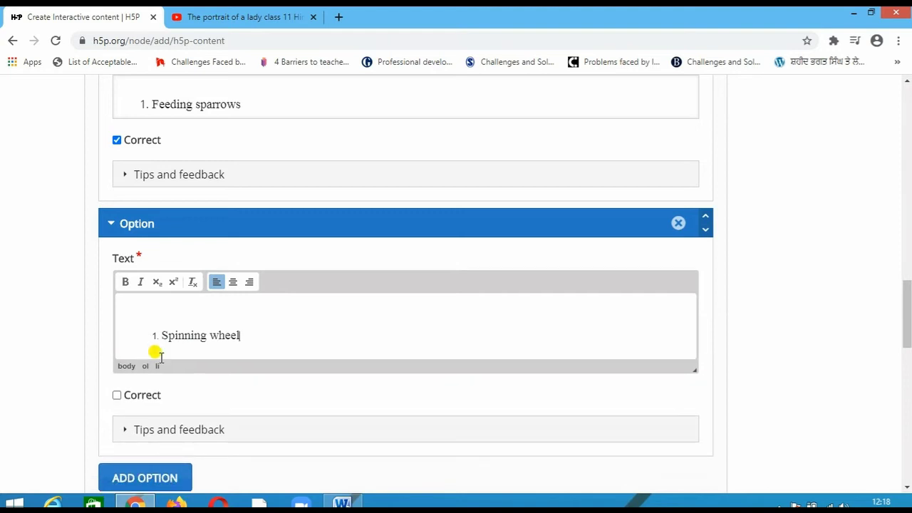
scroll(196, 362, down, 1)
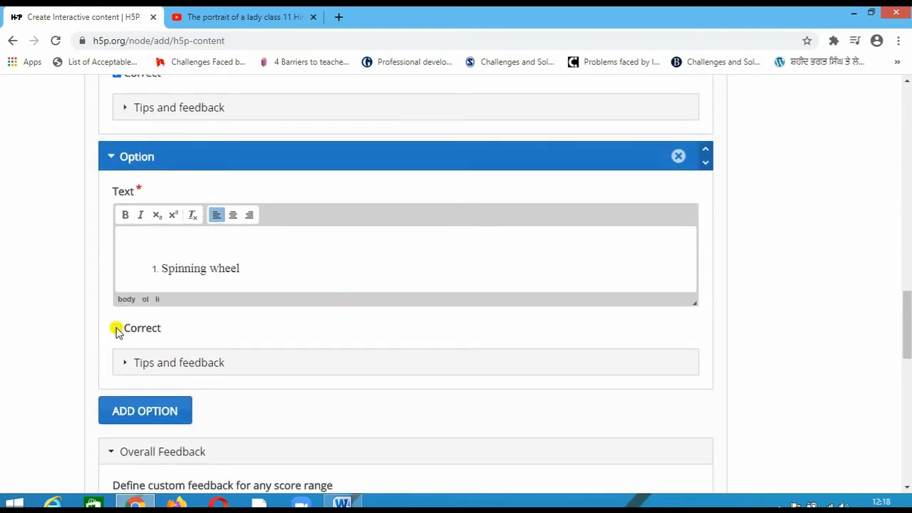
click(117, 329)
scroll(122, 325, down, 2)
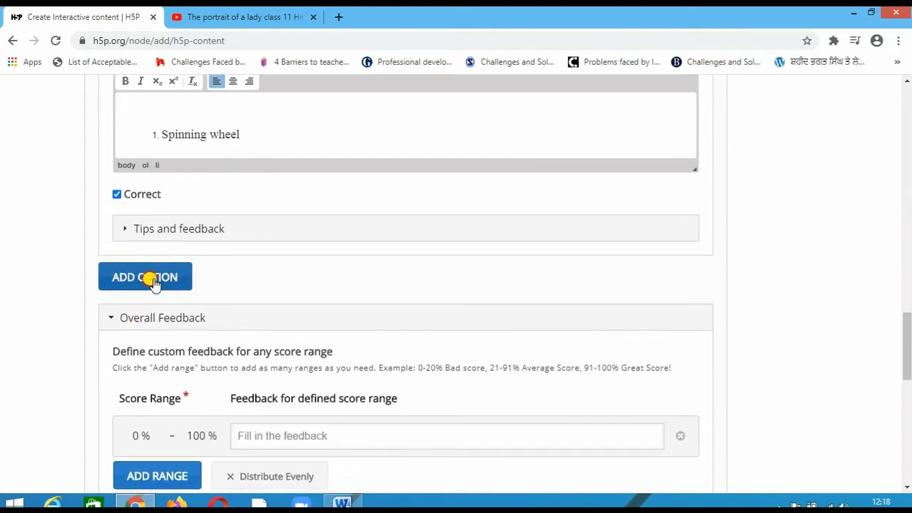
Add a third answer option and paste the copied question and answers into its text
click(153, 280)
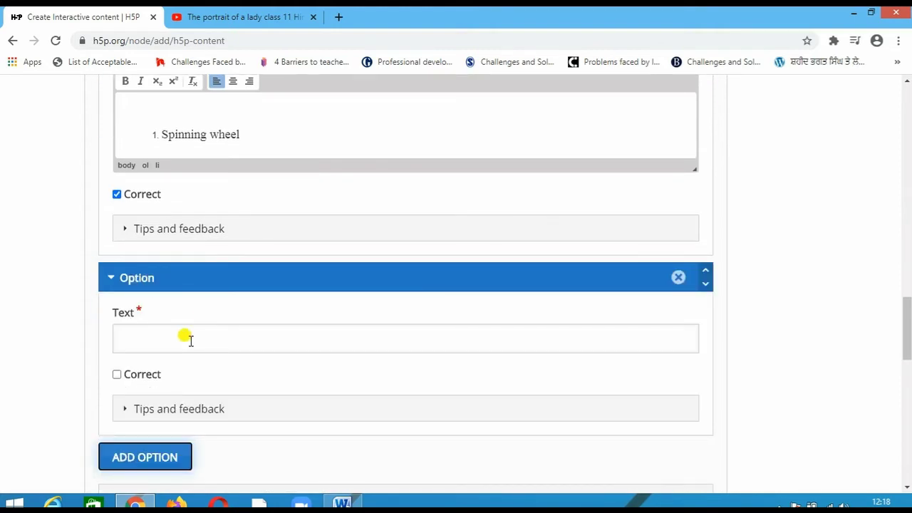
click(186, 340)
right_click(187, 333)
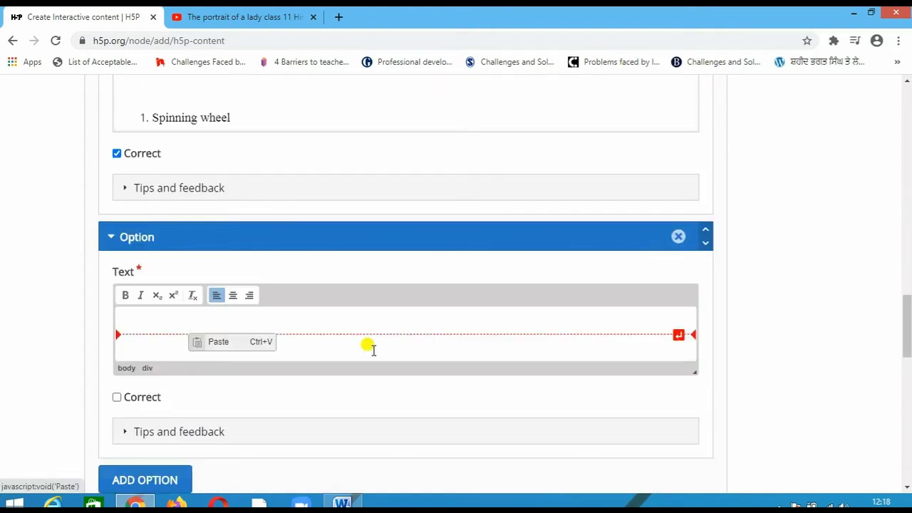
click(432, 340)
text(How did the Grandmother spend her time in the city? Feeding sparrows Spinning wheel reading)
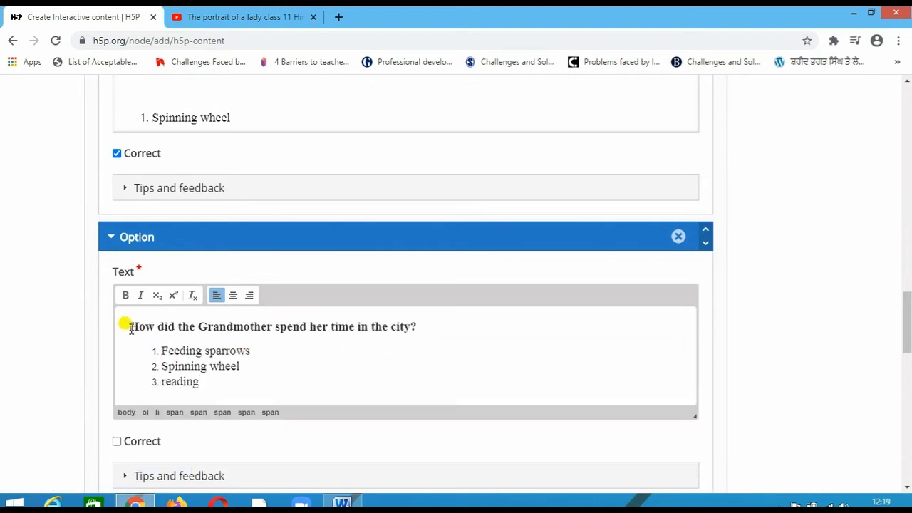
Delete everything except "reading" from the third option's text, including the list number and the blank line above it
drag(129, 327, 428, 363)
key(BackSpace)
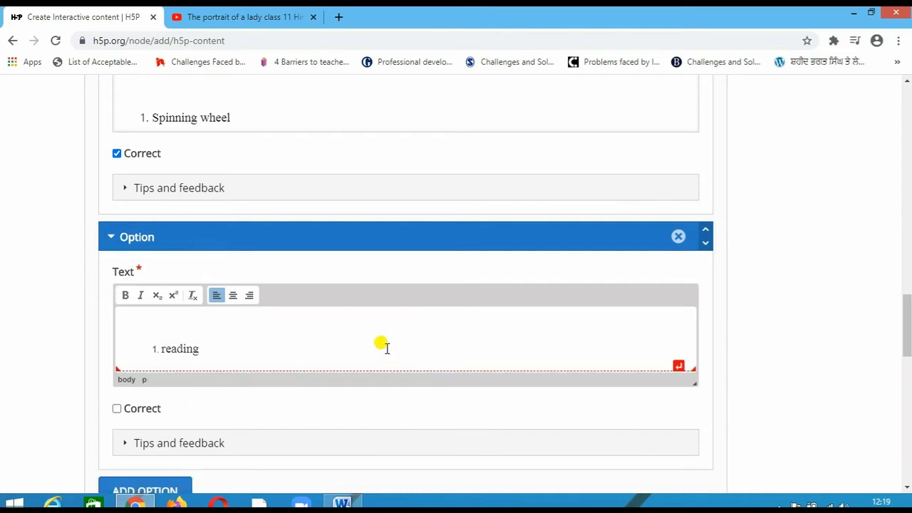
click(155, 347)
key(BackSpace)
key(ctrl+z)
key(BackSpace)
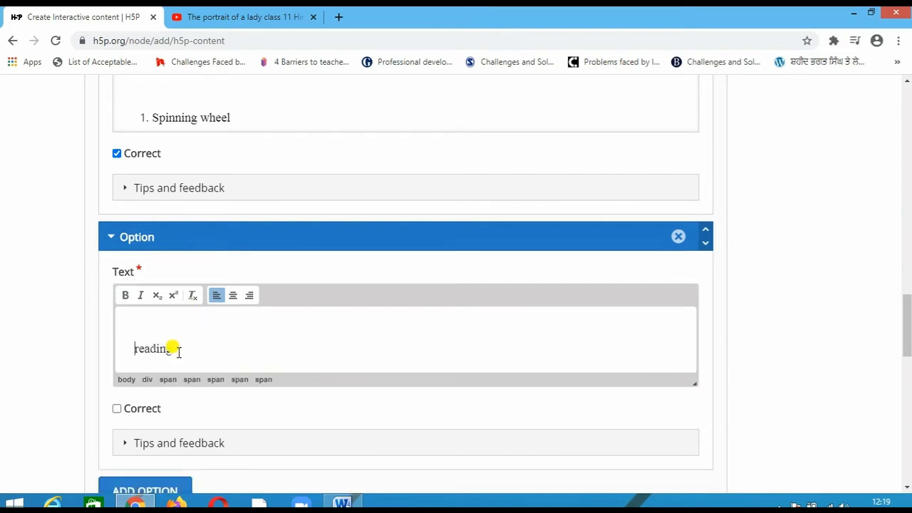
key(BackSpace)
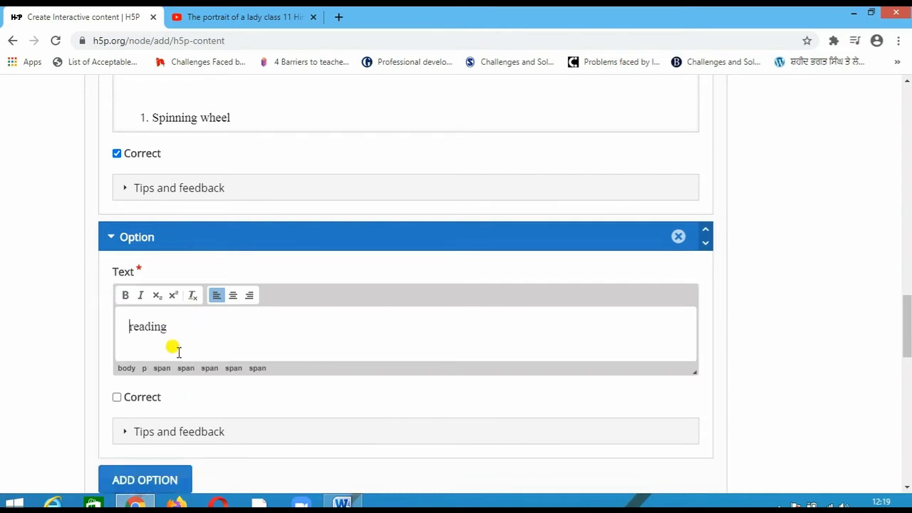
Remove the list numbering from the "Spinning wheel" and "Feeding sparrows" option texts
click(147, 118)
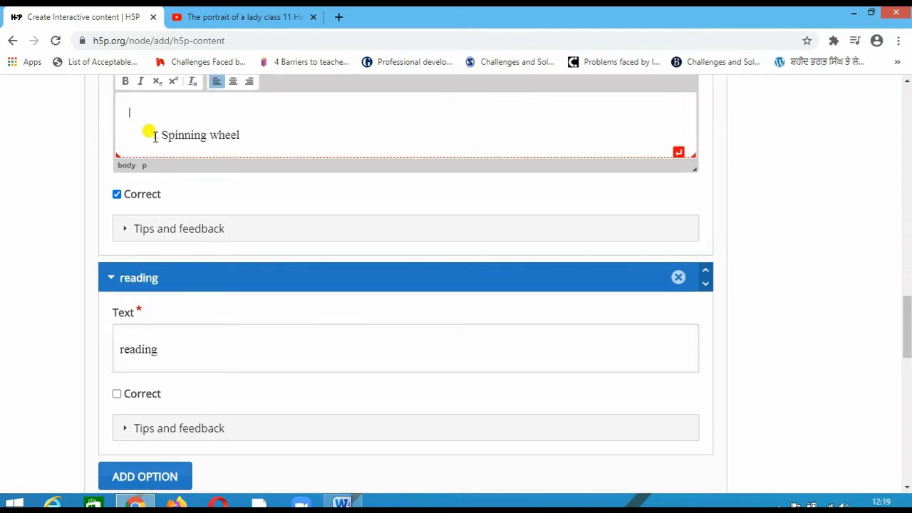
click(162, 135)
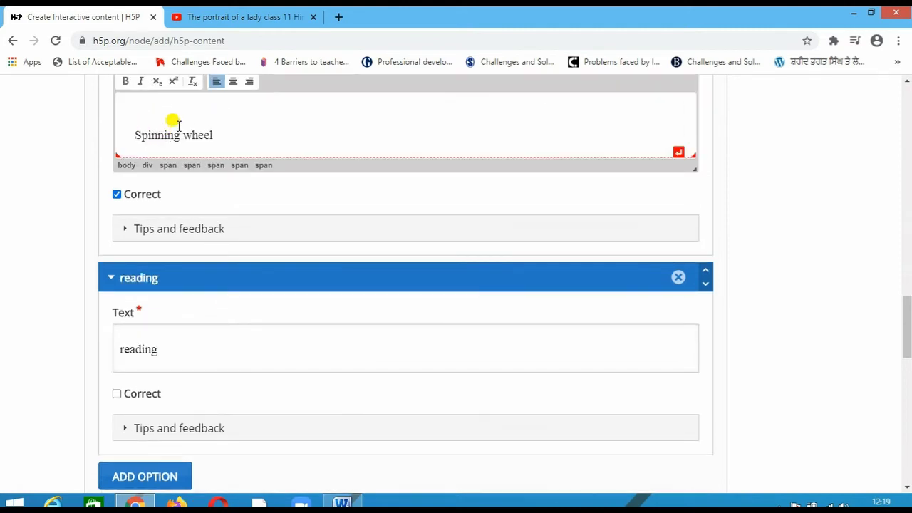
scroll(173, 118, up, 5)
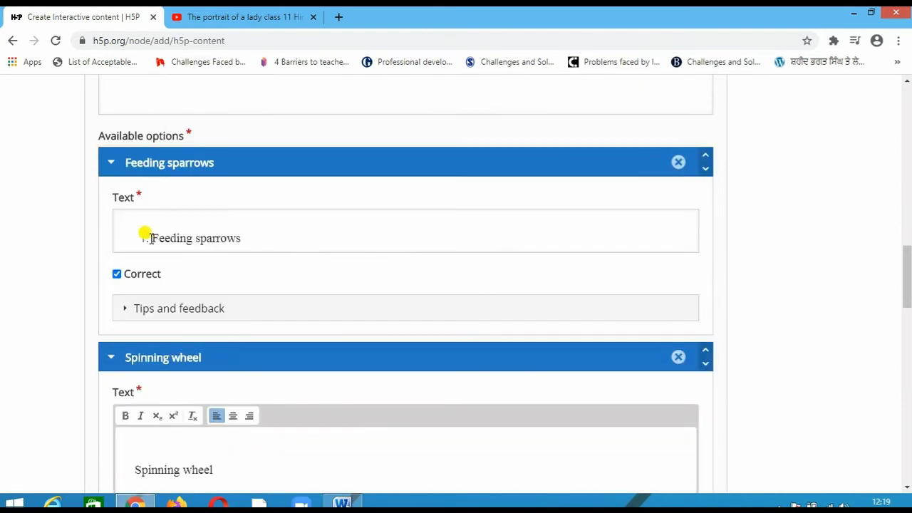
click(149, 240)
click(153, 267)
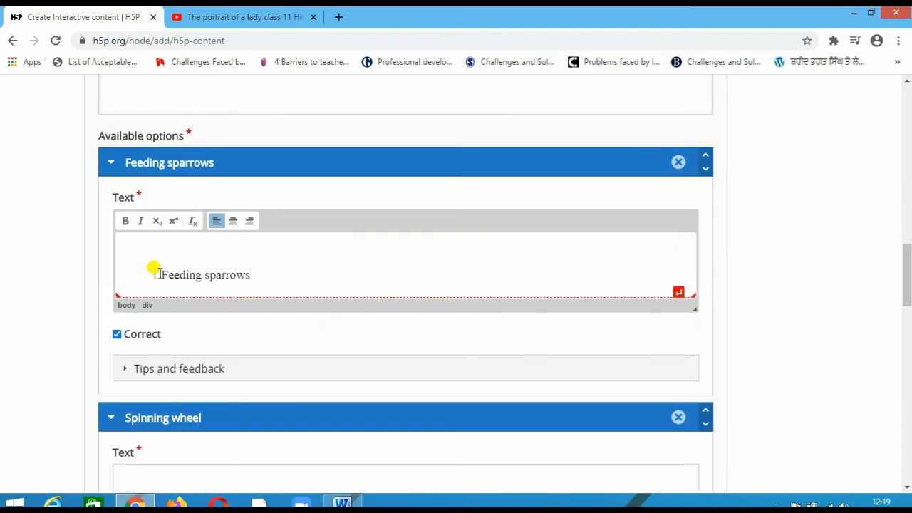
key(BackSpace)
Save the multiple choice content, keeping the default feedback range and H5P display options
scroll(164, 269, down, 5)
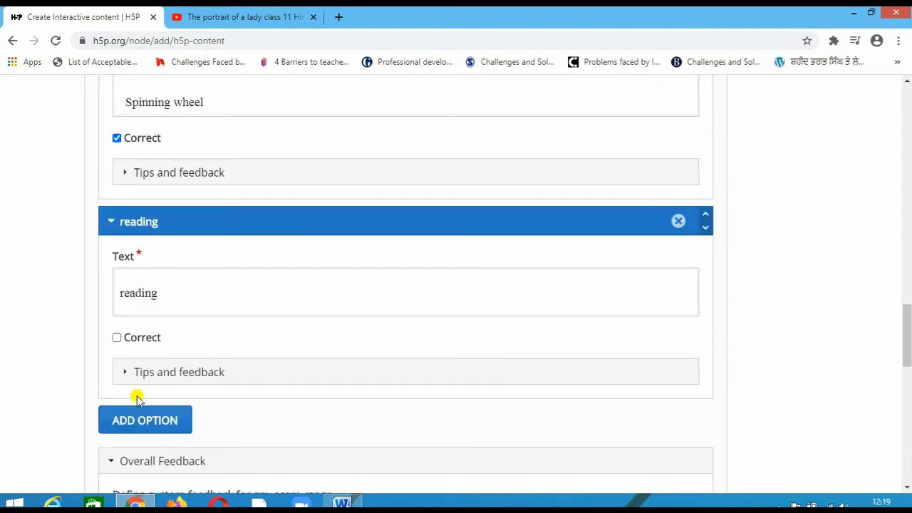
scroll(138, 399, down, 6)
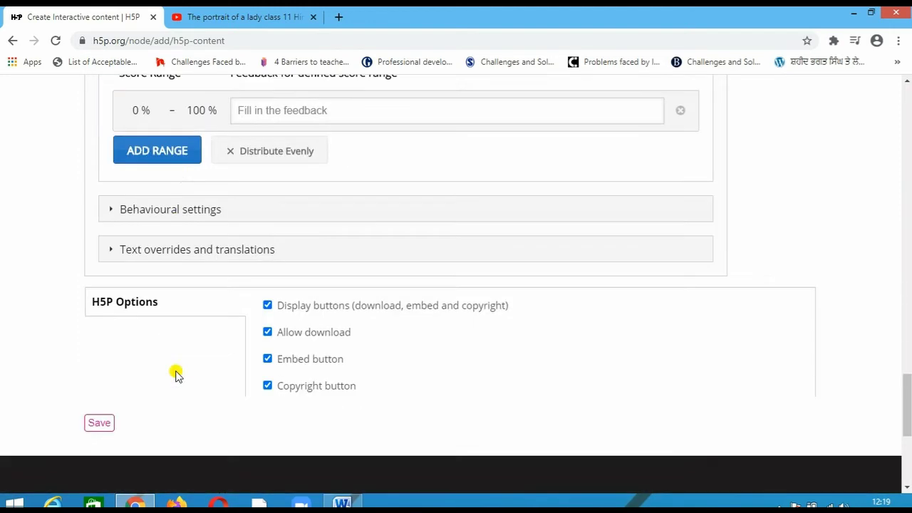
scroll(177, 374, down, 1)
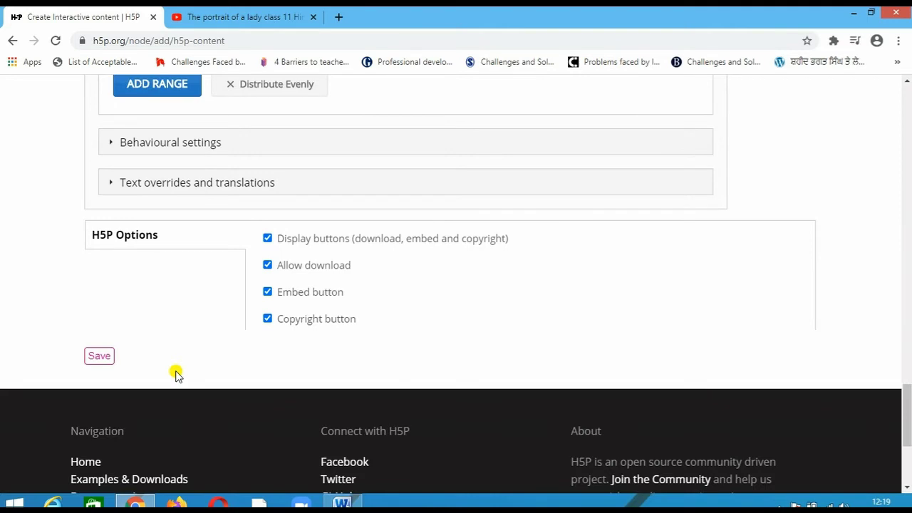
click(100, 356)
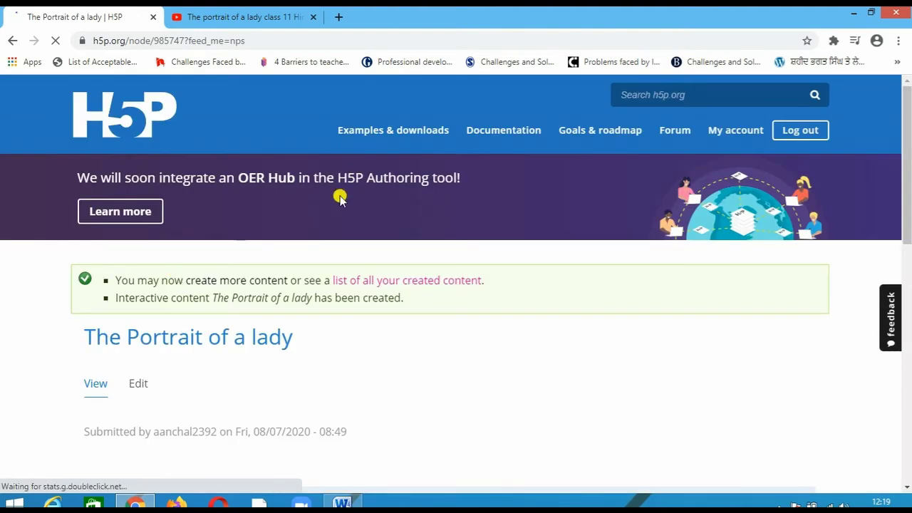
Examine the published page, including the embedded video, the question and its answer options
scroll(340, 197, down, 2)
scroll(342, 196, down, 2)
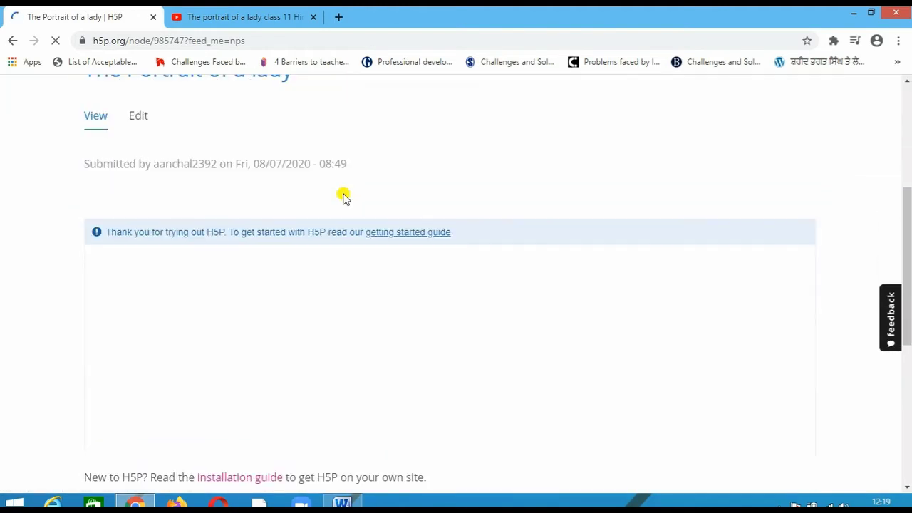
scroll(426, 189, down, 3)
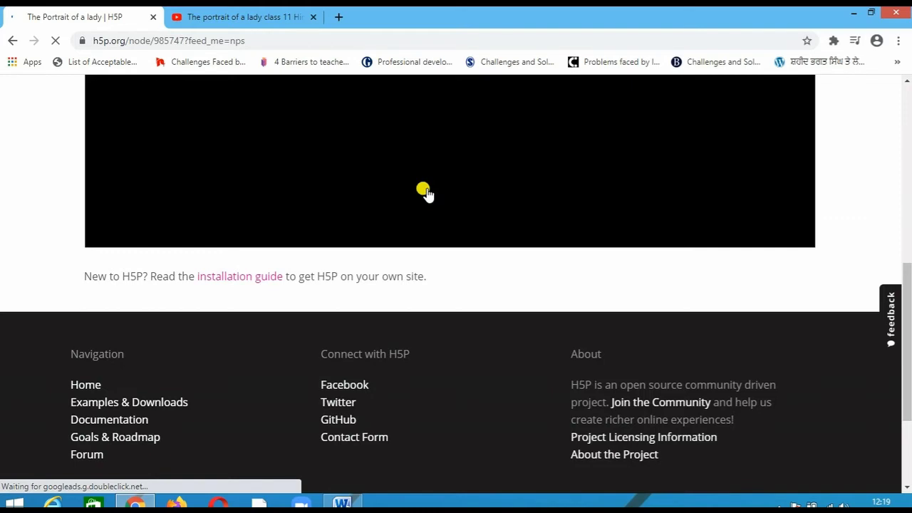
scroll(426, 190, down, 5)
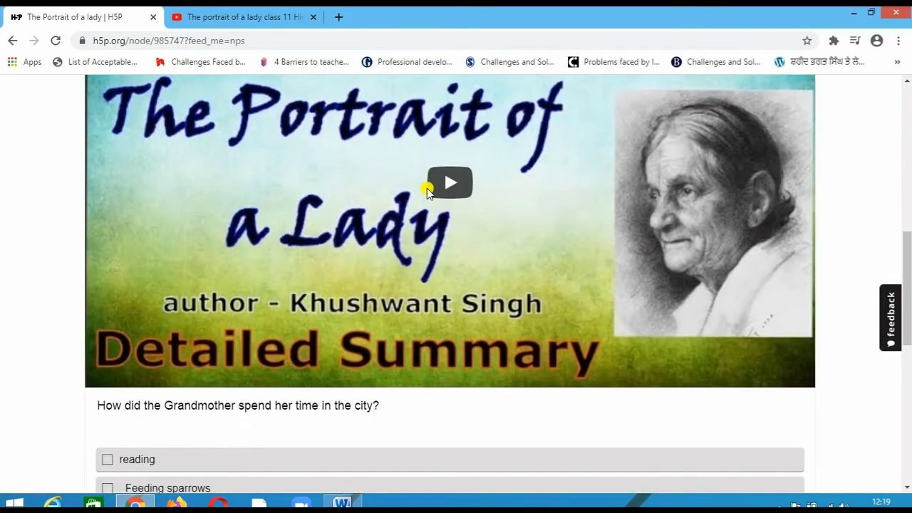
scroll(427, 188, down, 2)
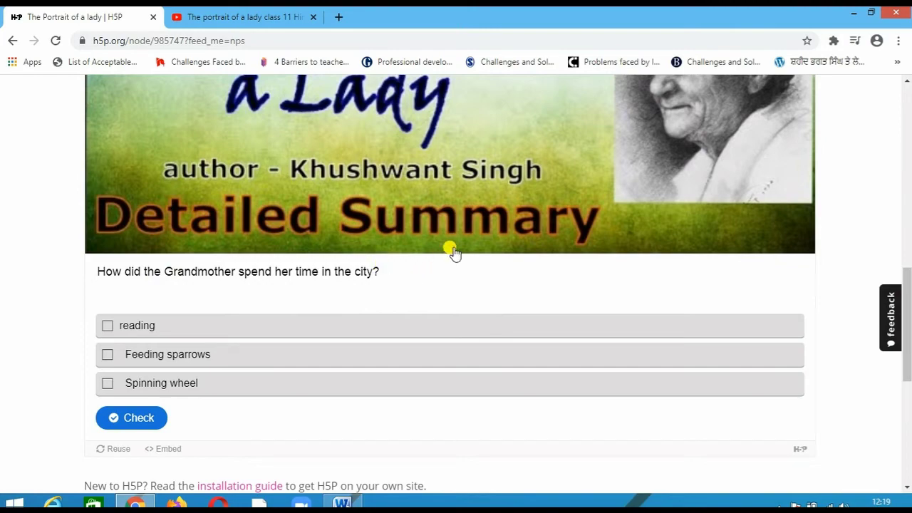
scroll(454, 253, up, 2)
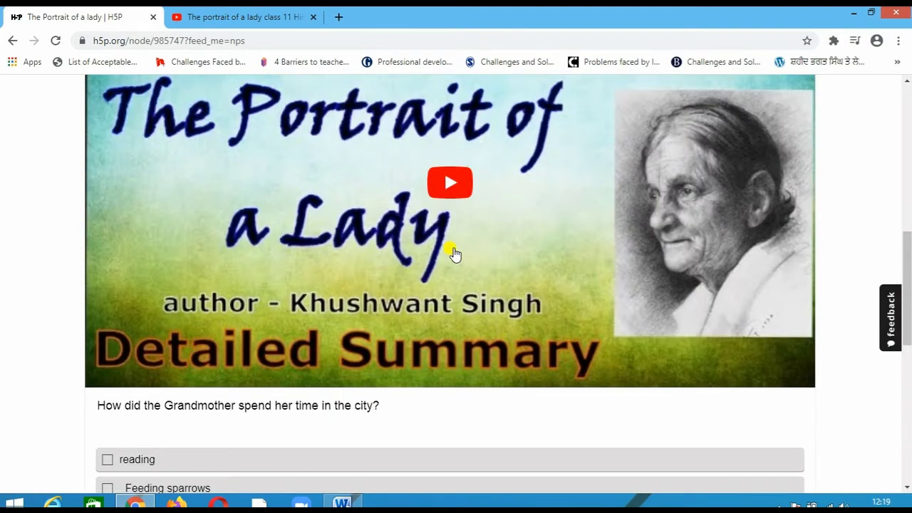
scroll(454, 252, up, 1)
scroll(454, 253, down, 2)
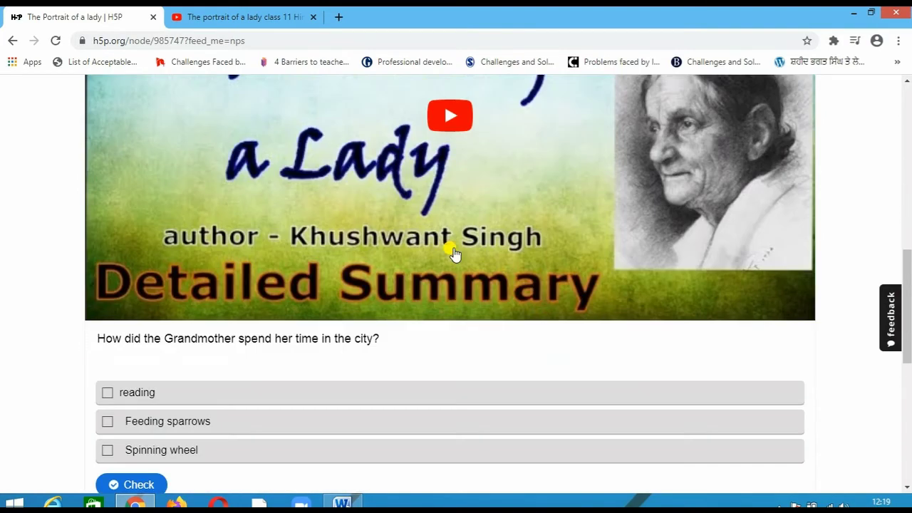
scroll(454, 253, up, 3)
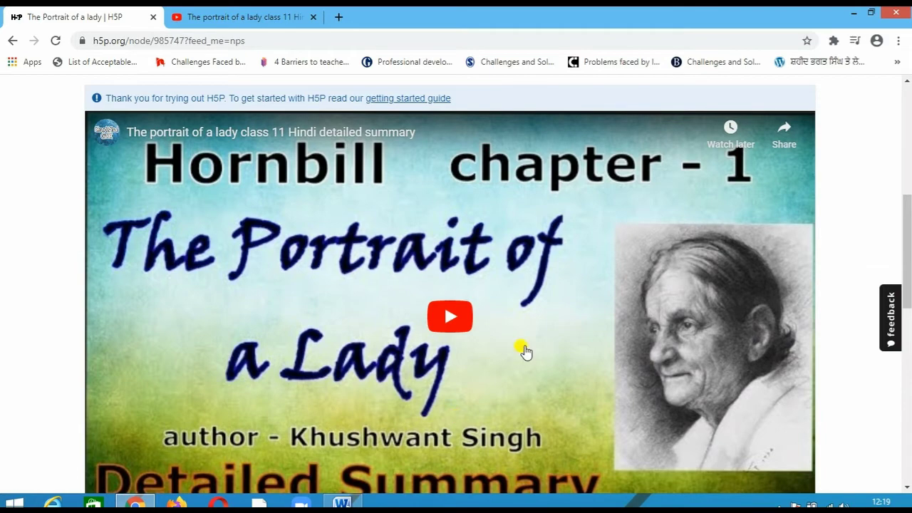
scroll(435, 358, down, 1)
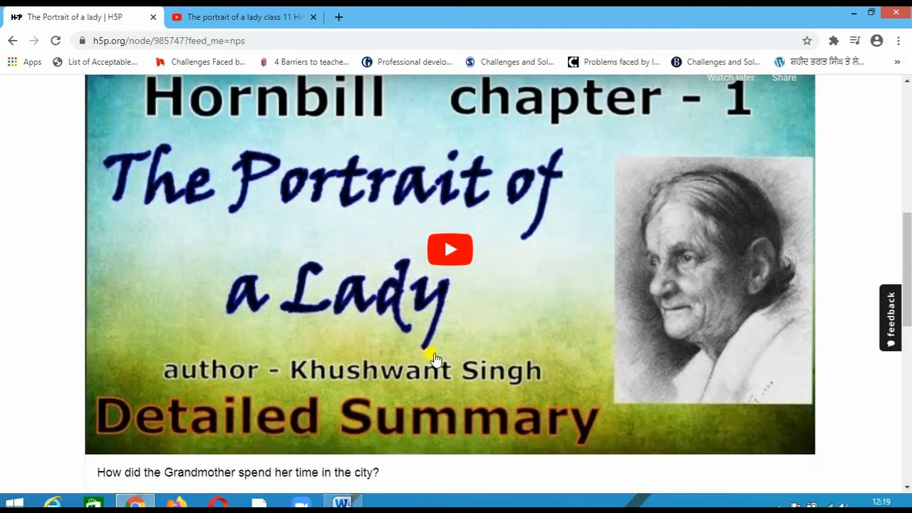
scroll(385, 328, down, 1)
scroll(249, 236, down, 1)
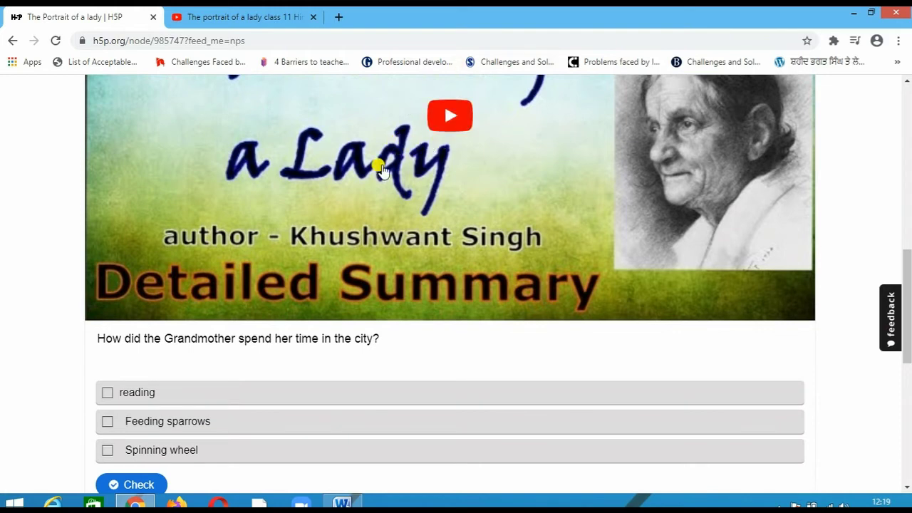
scroll(366, 220, down, 2)
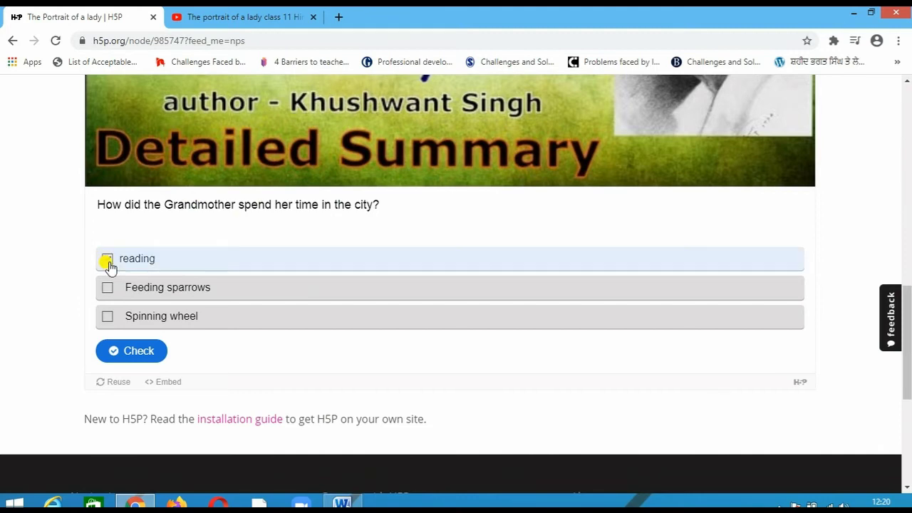
Test the question by answering "reading", check it and show the solution, and reset the question for another attempt
click(107, 259)
click(135, 350)
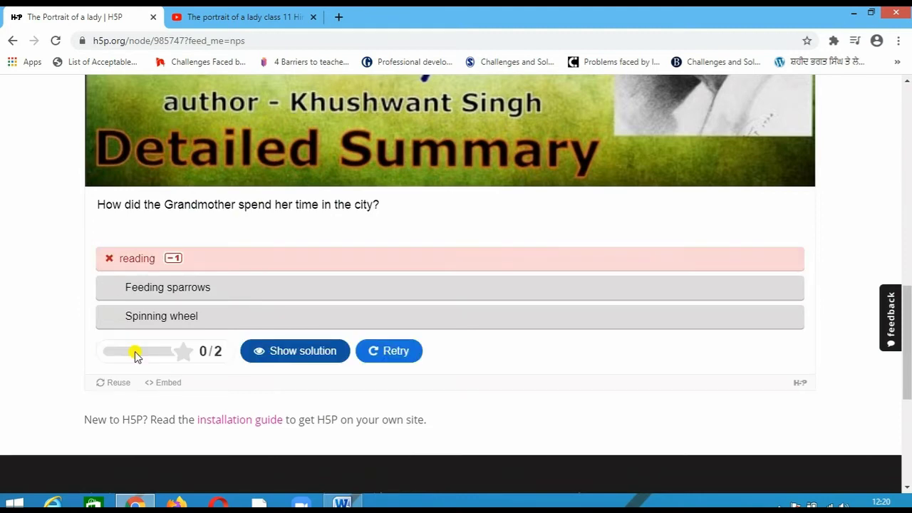
click(288, 353)
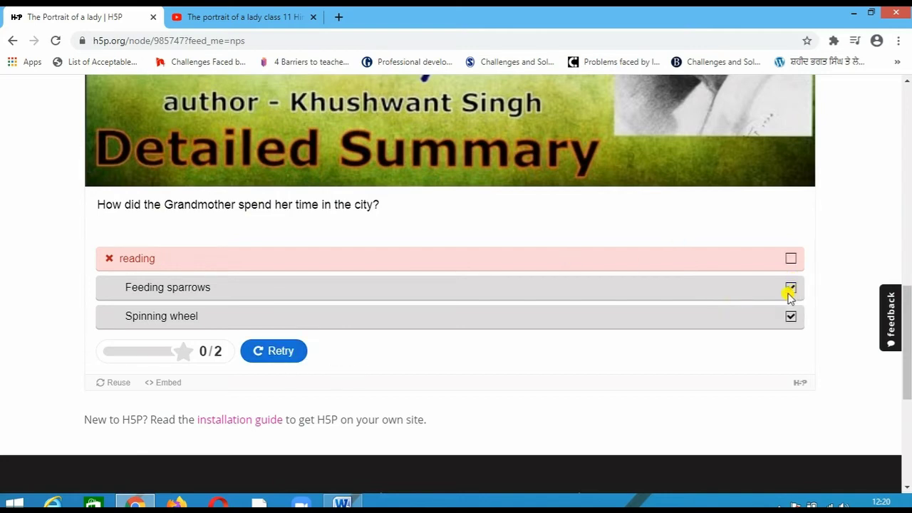
click(283, 352)
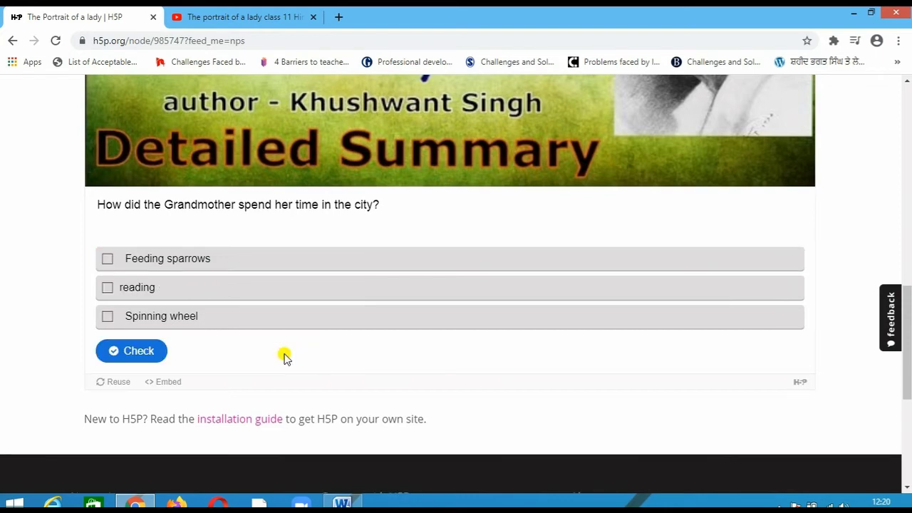
Answer the question with "Feeding sparrows" and "Spinning wheel" and check the answer
click(105, 260)
click(108, 317)
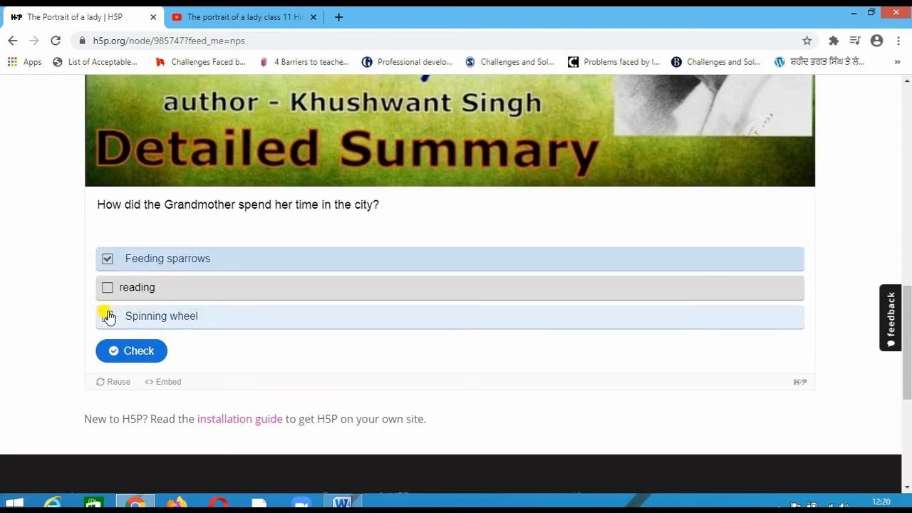
click(128, 352)
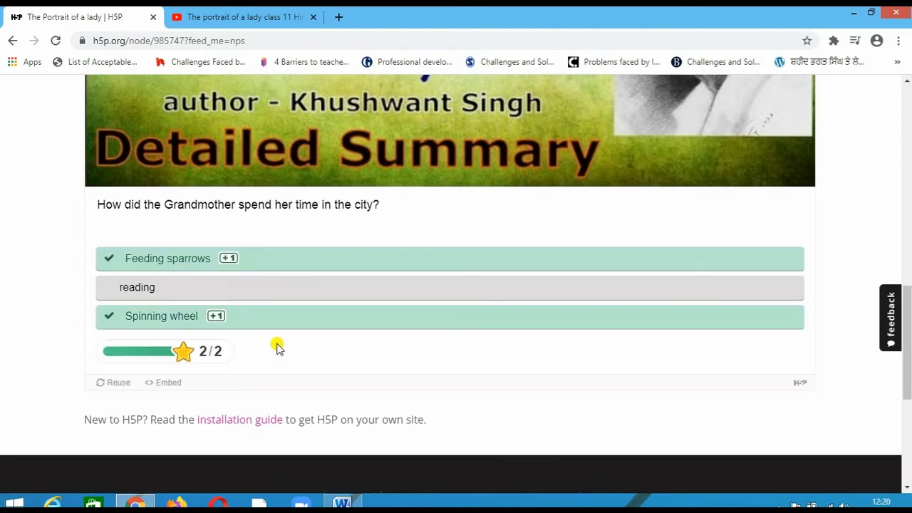
Review the finished question page from its title and video through to the checked answers
scroll(277, 347, up, 5)
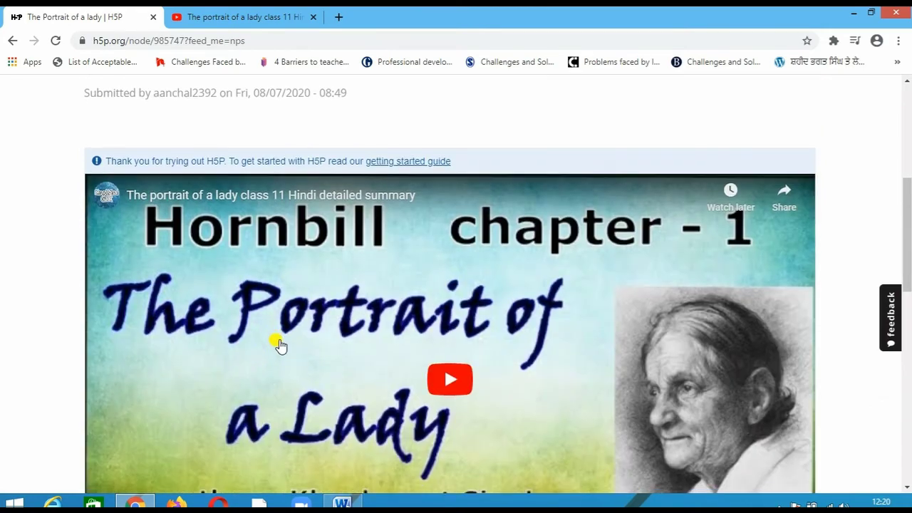
scroll(278, 346, down, 2)
scroll(278, 345, down, 4)
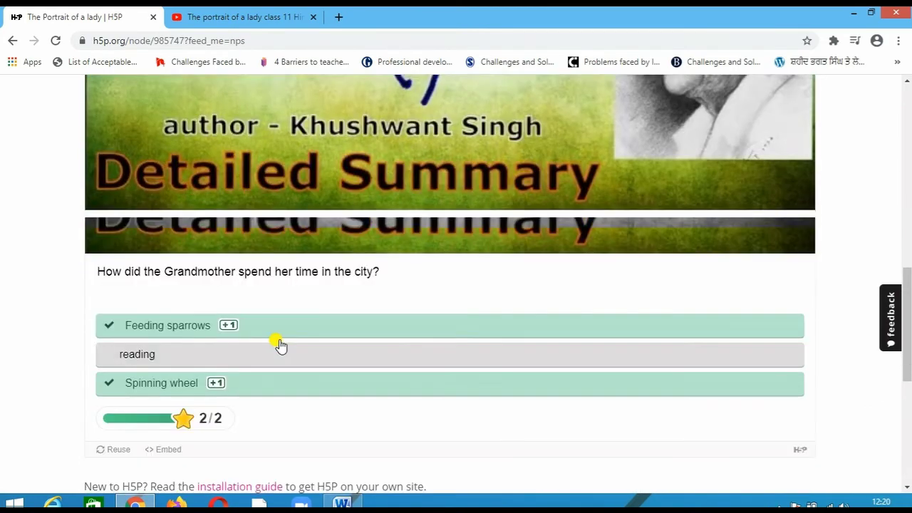
scroll(280, 345, up, 3)
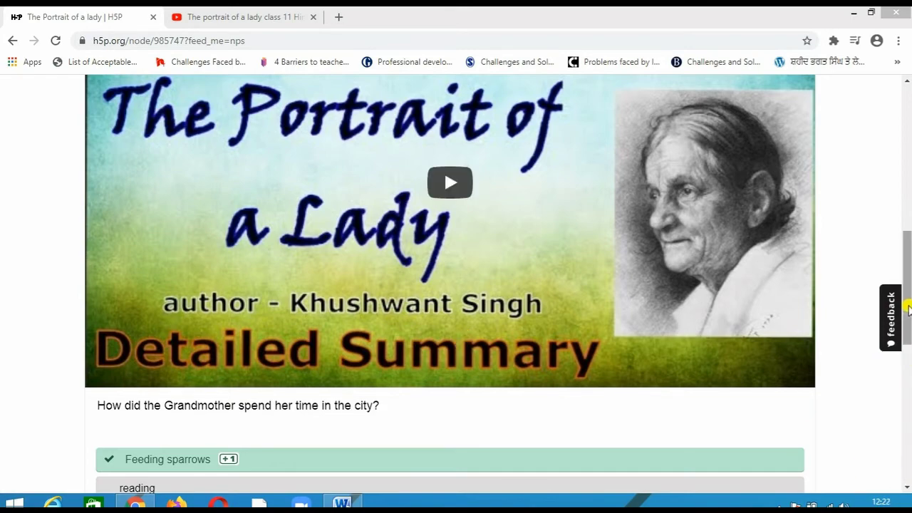
drag(908, 308, 907, 238)
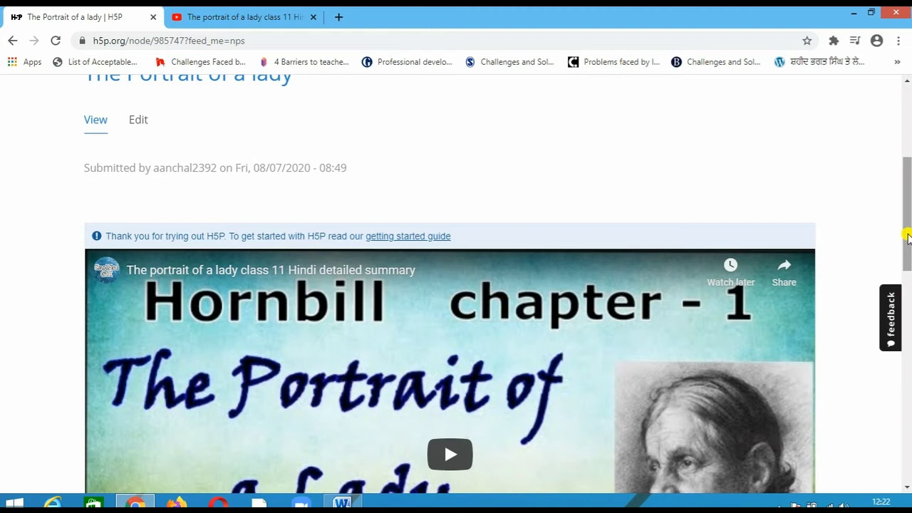
drag(907, 237, 908, 359)
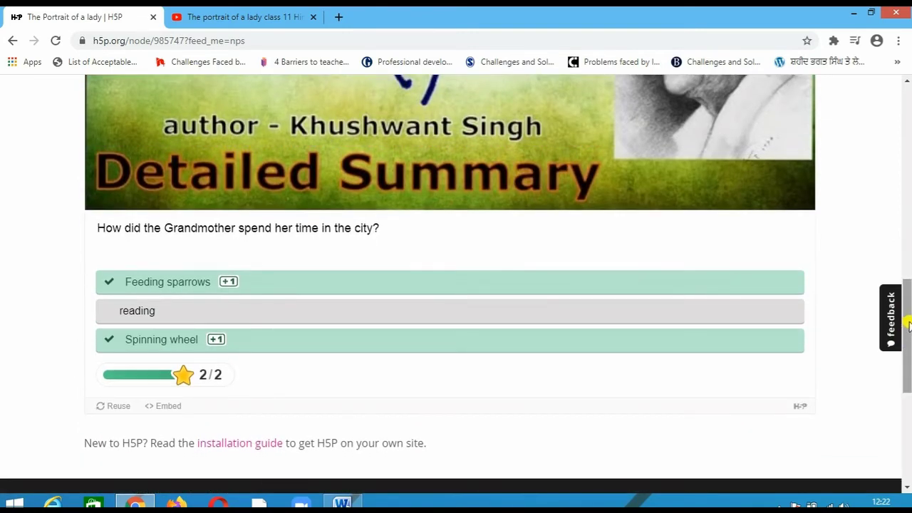
drag(908, 324, 908, 55)
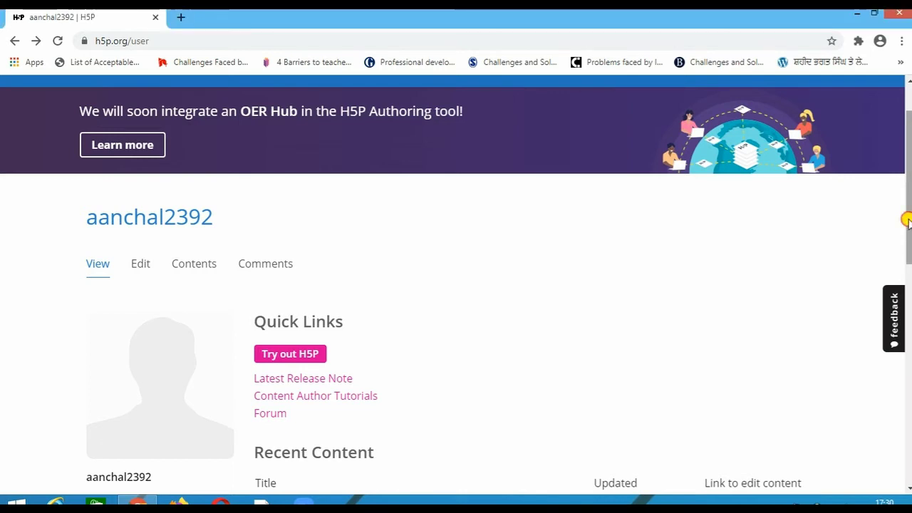
Browse the H5P examples and downloads and open the Single Choice Set content type page
drag(908, 222, 908, 175)
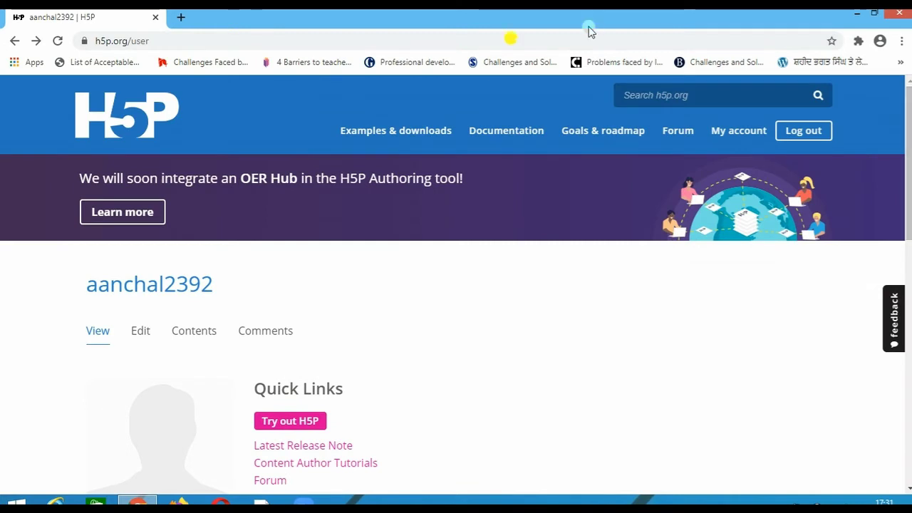
click(401, 137)
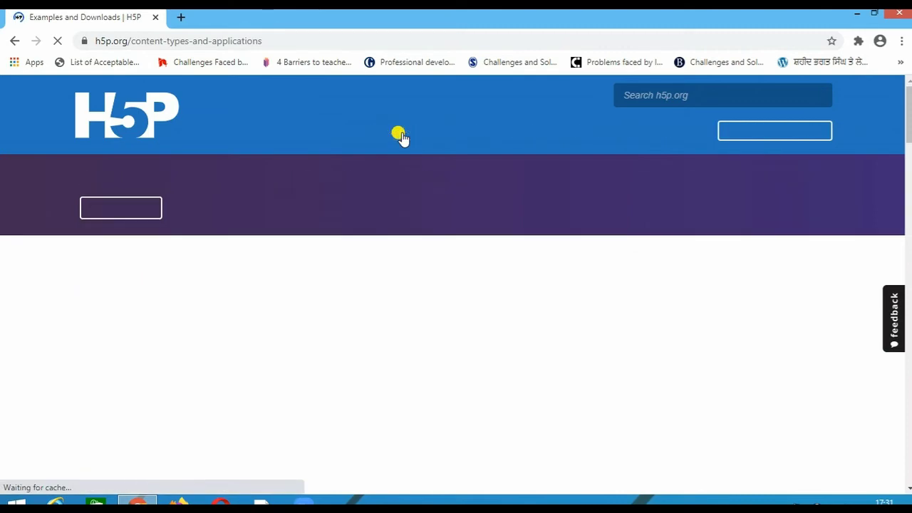
scroll(432, 277, down, 2)
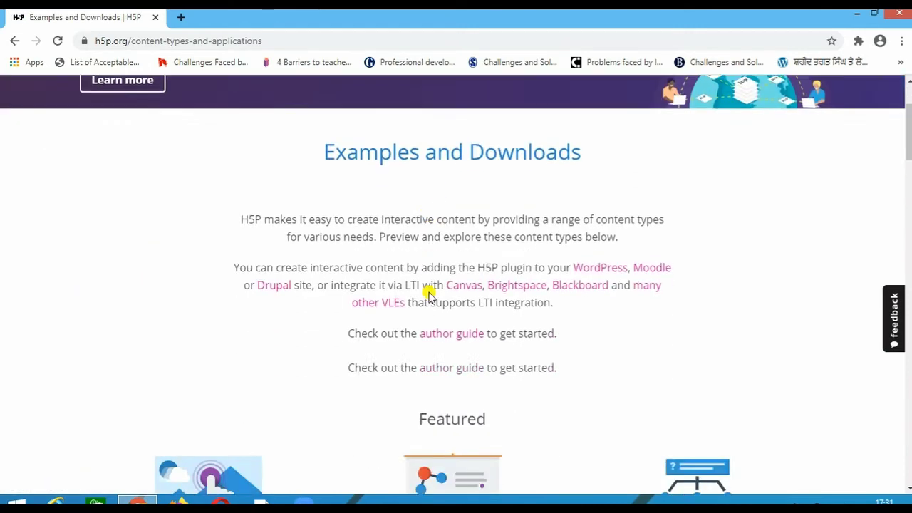
scroll(429, 296, down, 10)
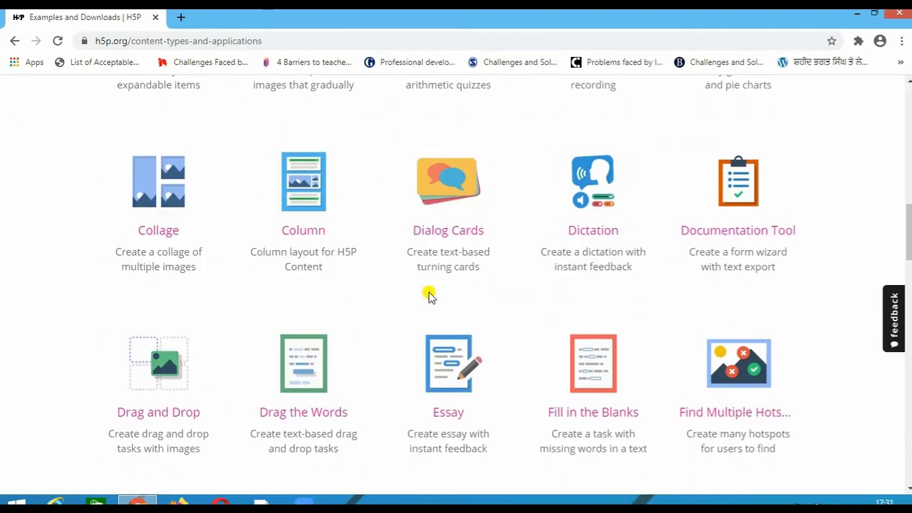
scroll(430, 296, down, 5)
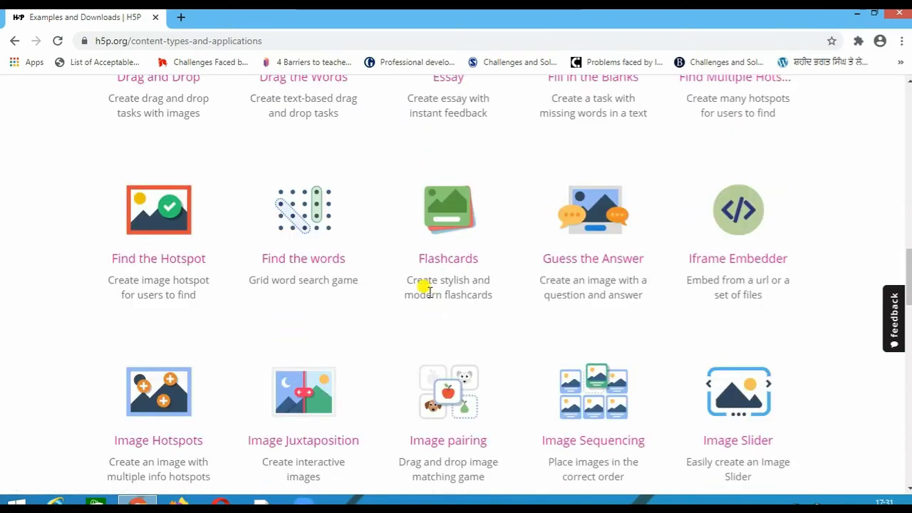
scroll(401, 288, down, 5)
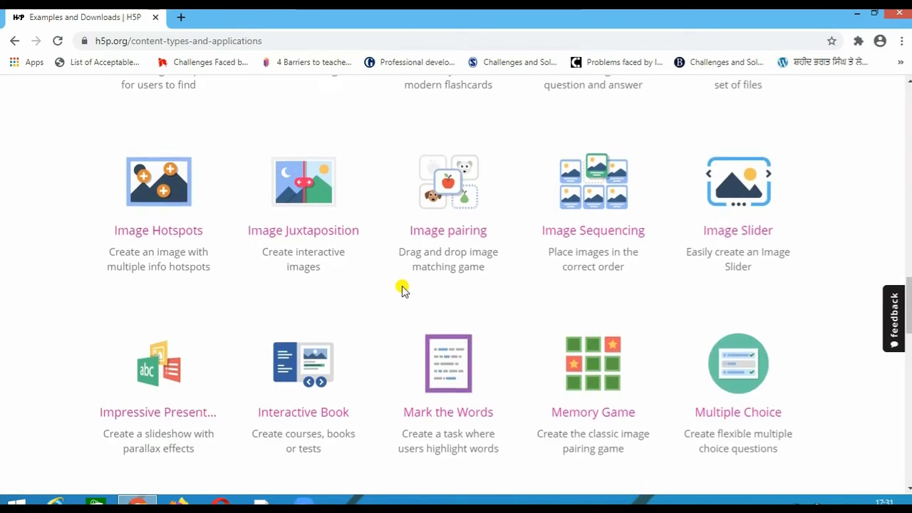
scroll(401, 288, down, 5)
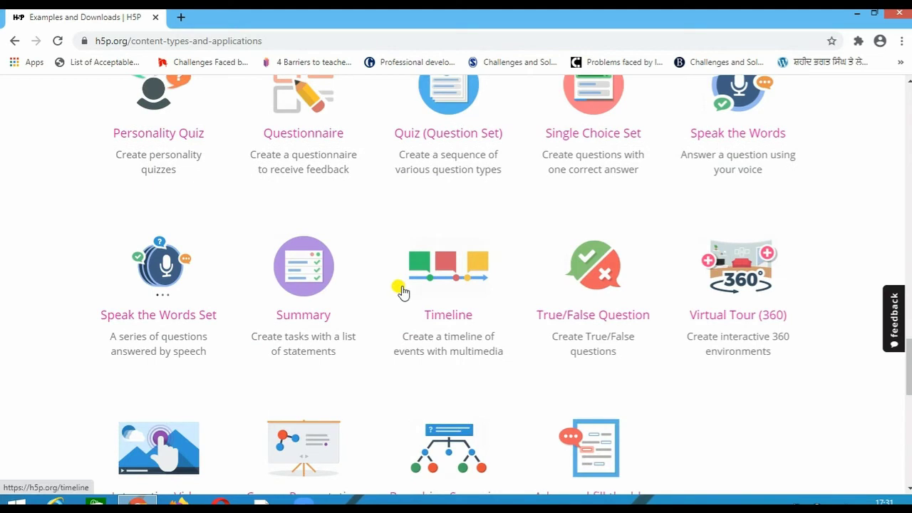
click(593, 136)
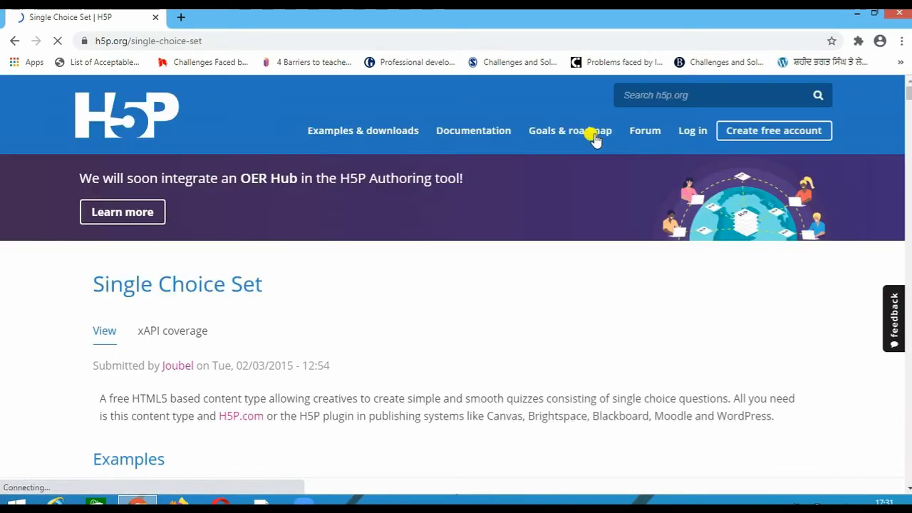
Try the Single choice set example by answering "Catberries" and "Africa", and return to the start of the page
scroll(295, 356, down, 3)
scroll(296, 356, down, 3)
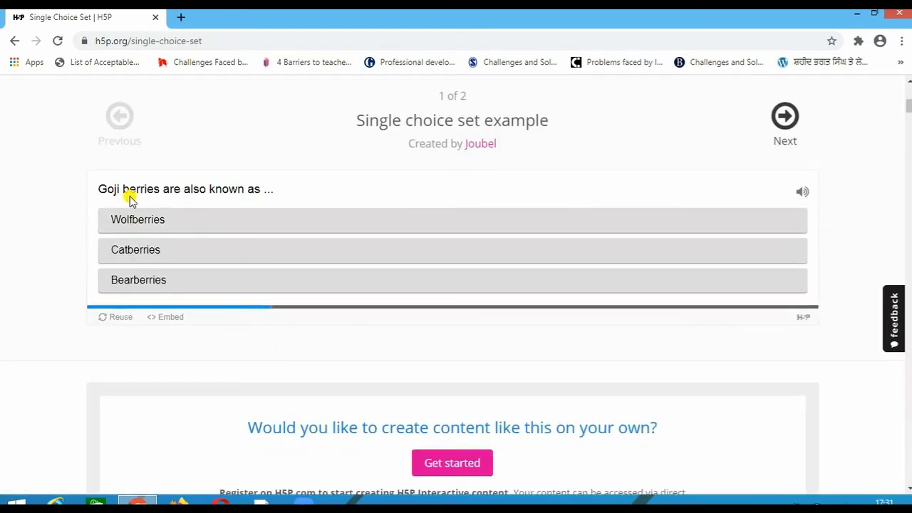
click(142, 253)
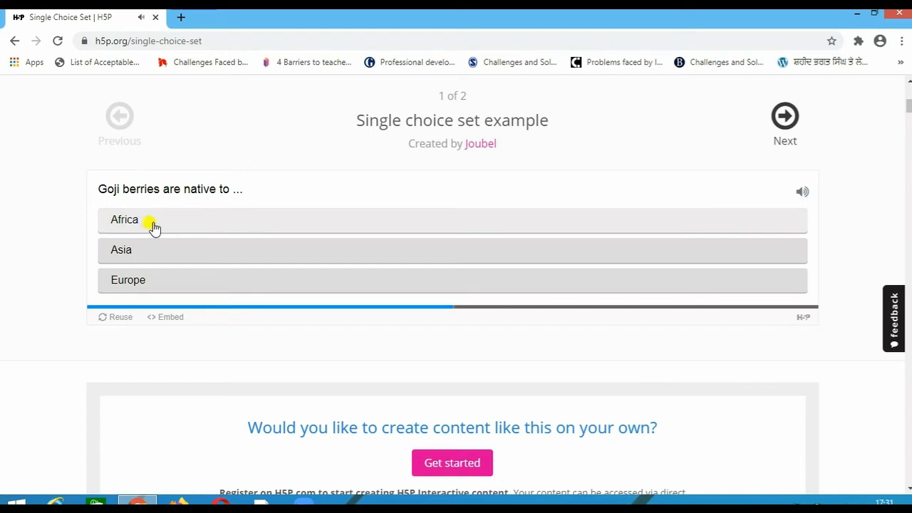
click(154, 225)
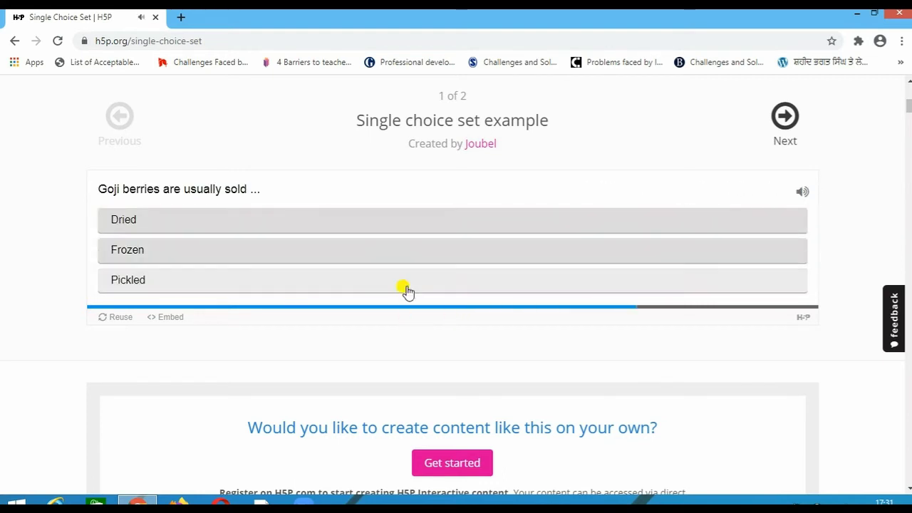
scroll(361, 283, up, 3)
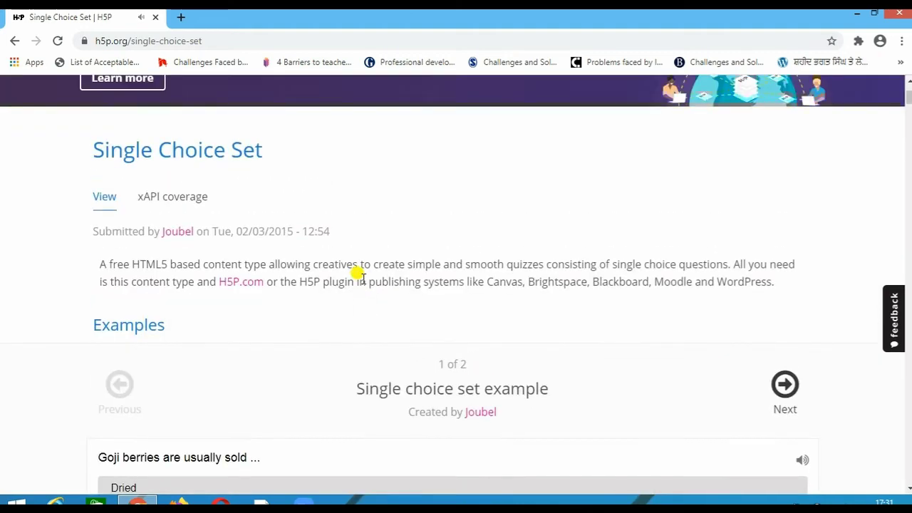
scroll(362, 283, down, 2)
scroll(362, 283, up, 3)
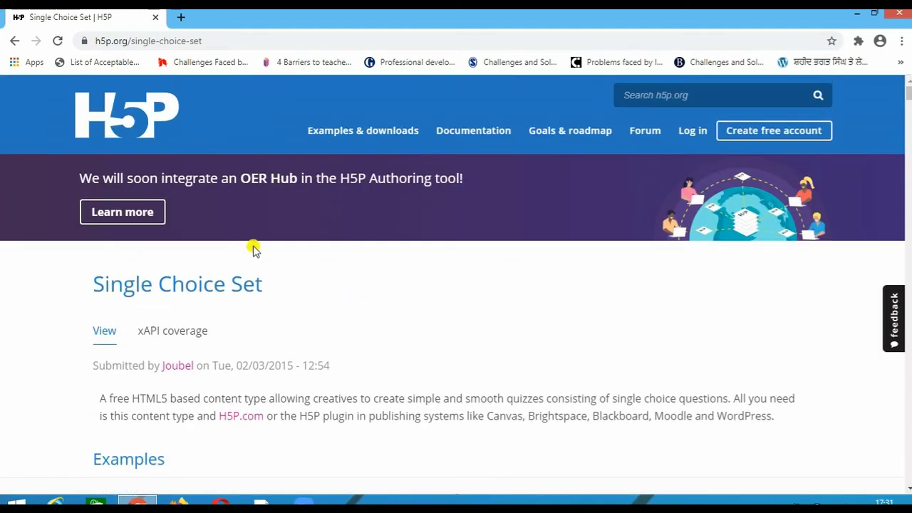
Go to the H5P account page, start new interactive content, and open the details of the Single Choice Set content type
click(692, 132)
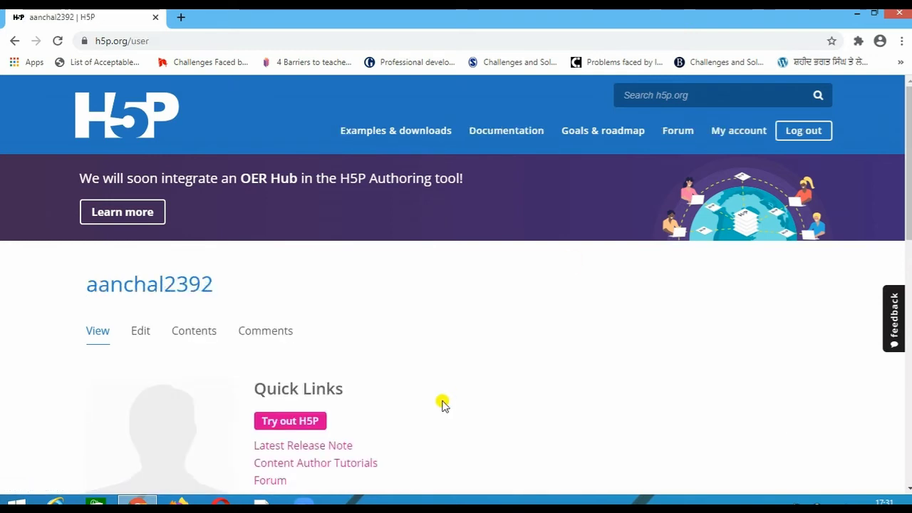
click(307, 423)
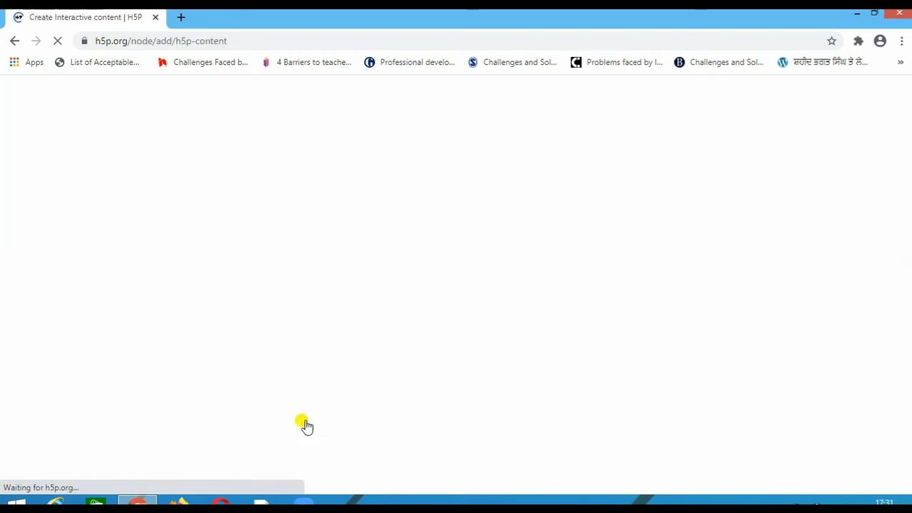
scroll(341, 371, down, 3)
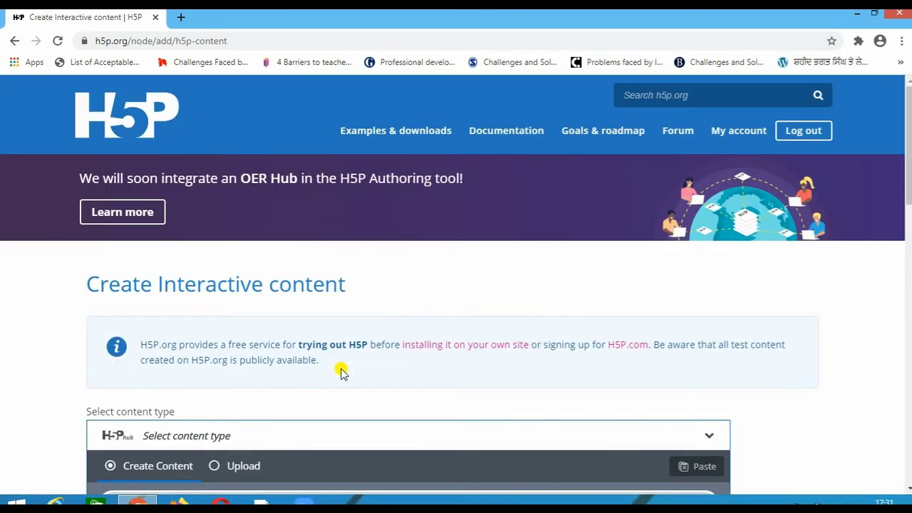
scroll(342, 370, down, 2)
scroll(342, 370, down, 5)
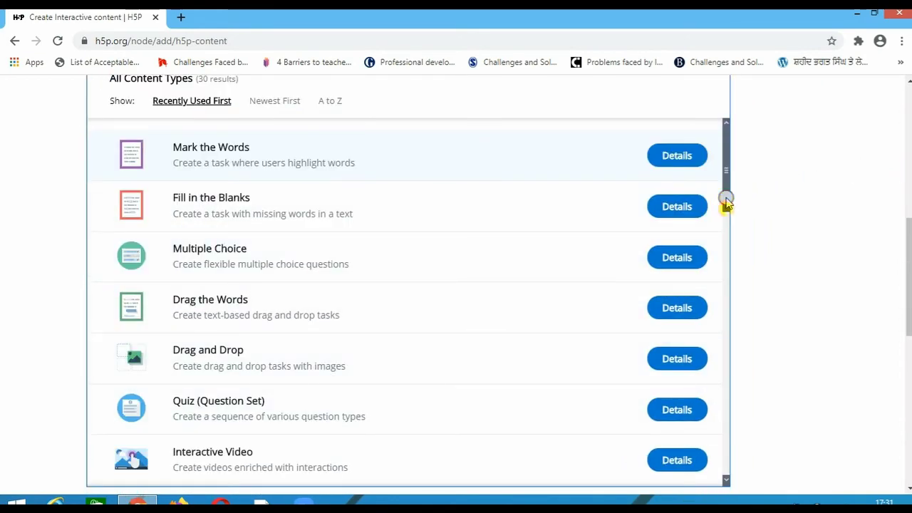
drag(725, 197, 694, 365)
scroll(694, 365, down, 2)
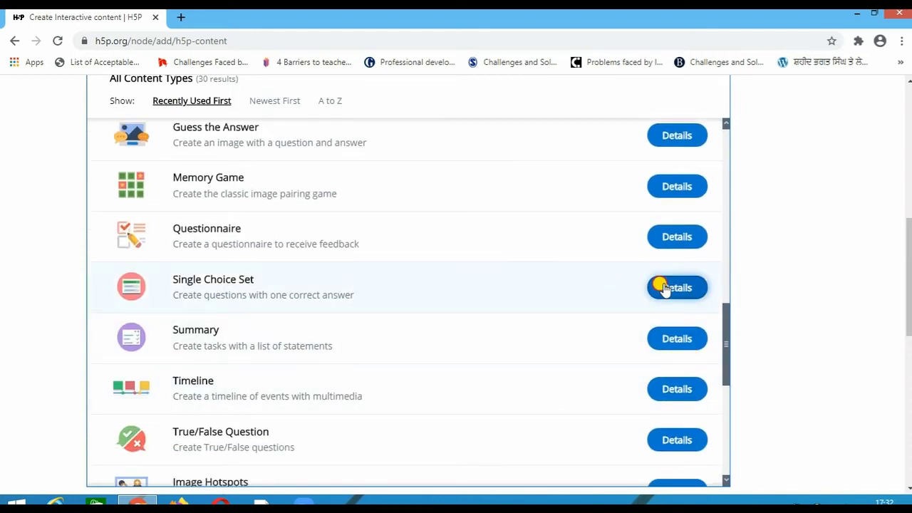
click(664, 287)
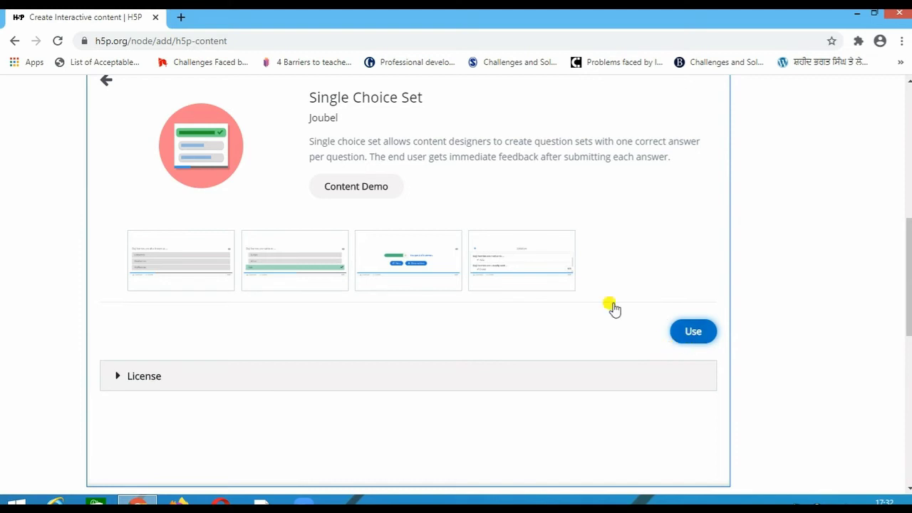
View the first three preview images of the Single Choice Set content type and close the preview
click(171, 262)
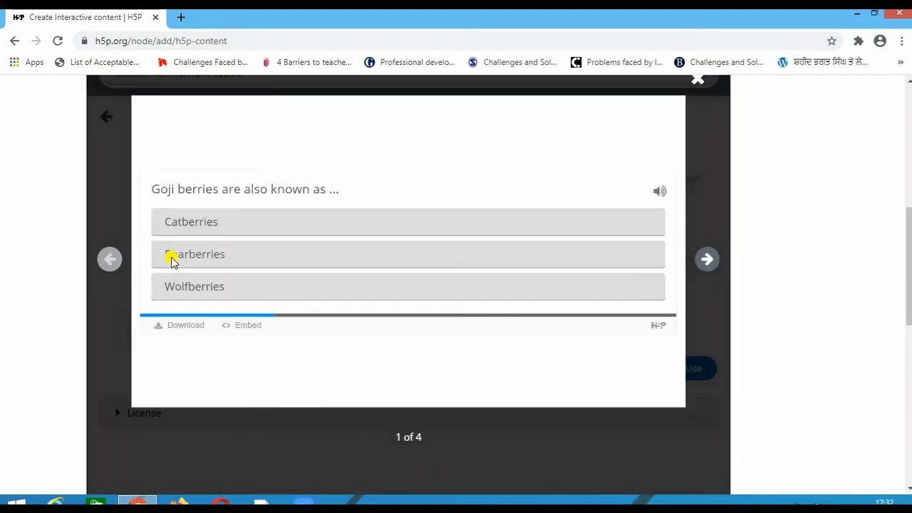
click(706, 259)
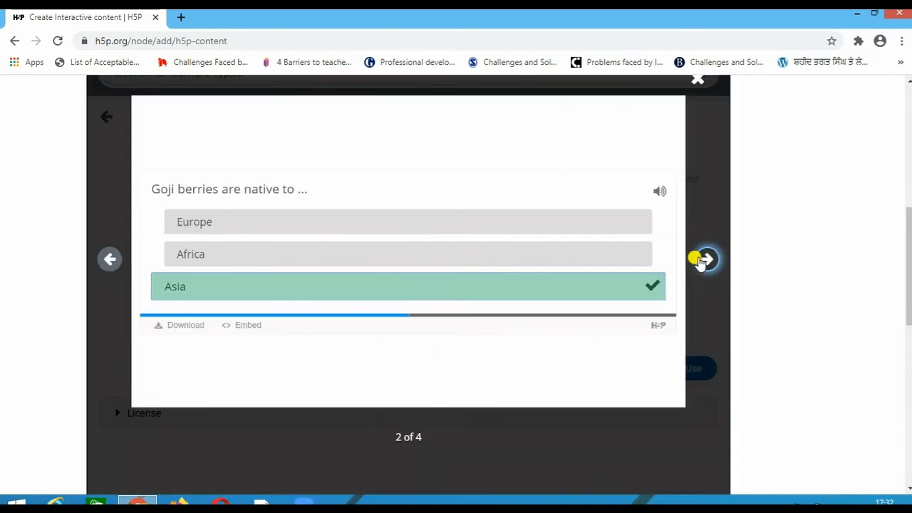
click(705, 259)
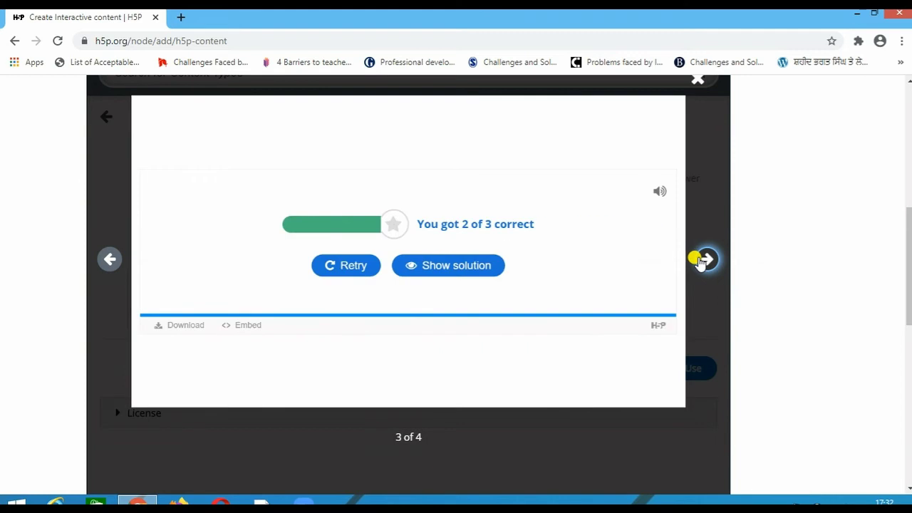
click(698, 86)
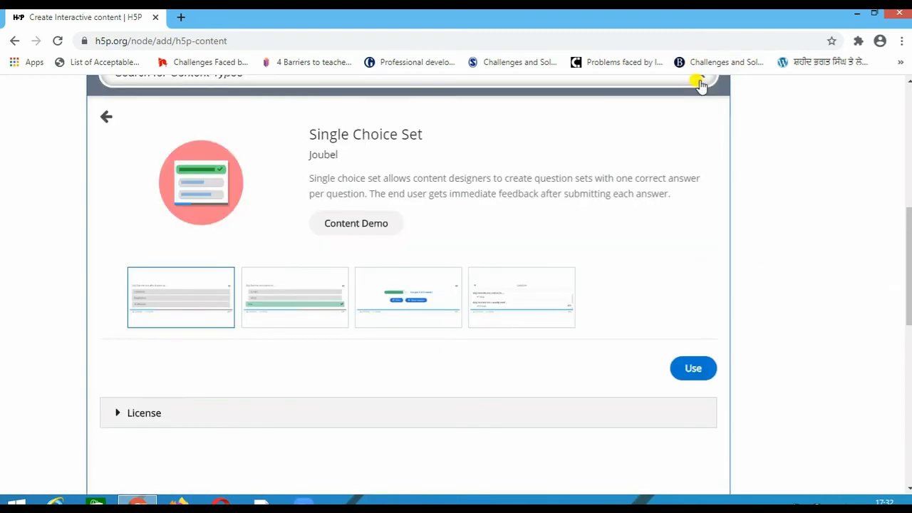
Start a Single Choice Set titled "The Portrait of alady" and open its first question text for editing
click(691, 369)
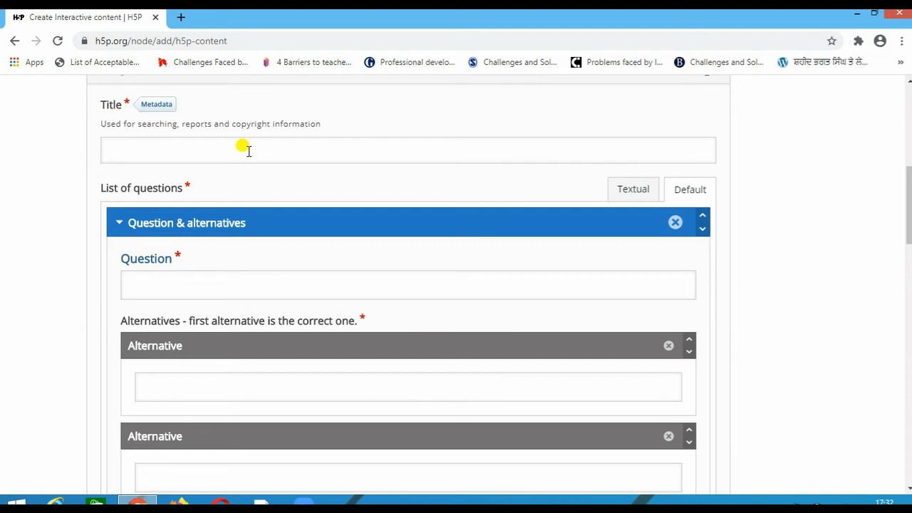
scroll(248, 151, up, 2)
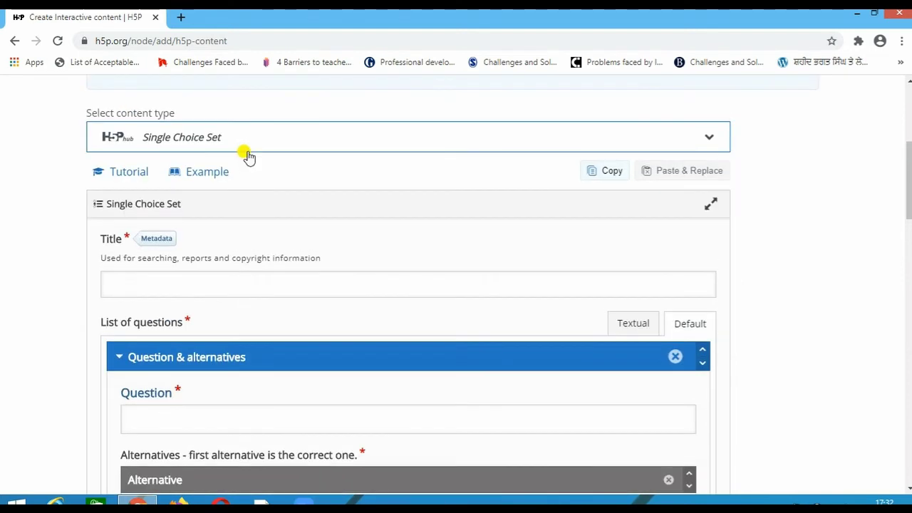
click(210, 284)
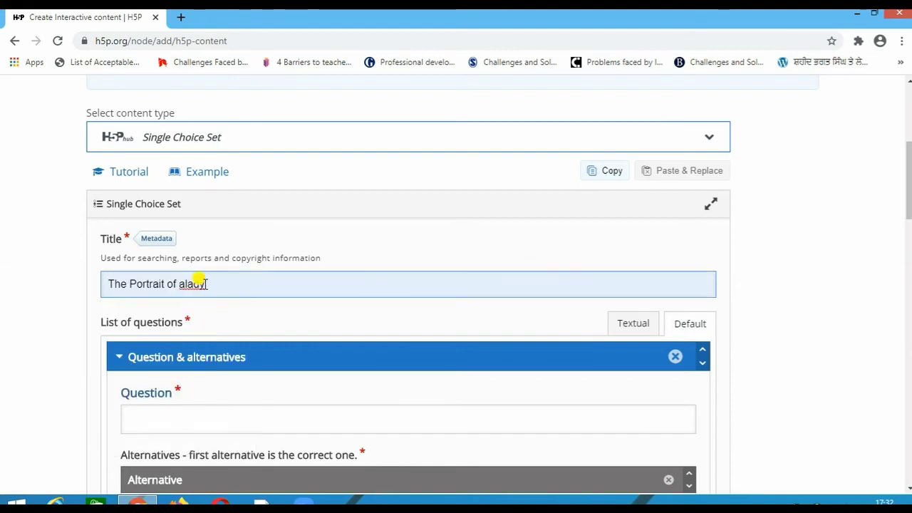
scroll(201, 292, down, 1)
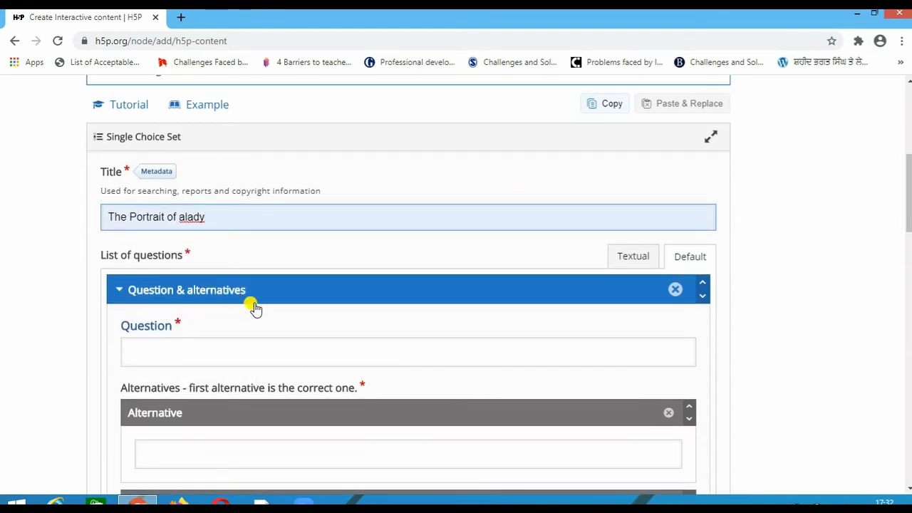
scroll(256, 345, down, 1)
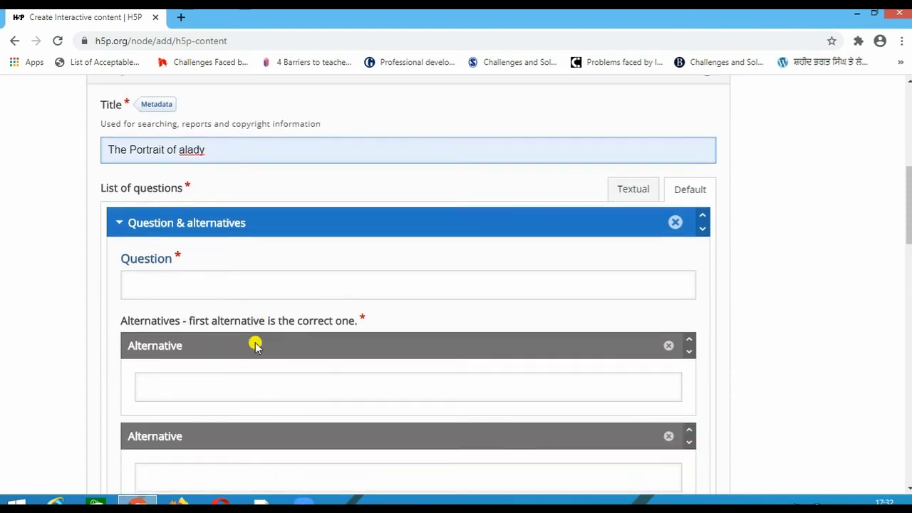
click(207, 275)
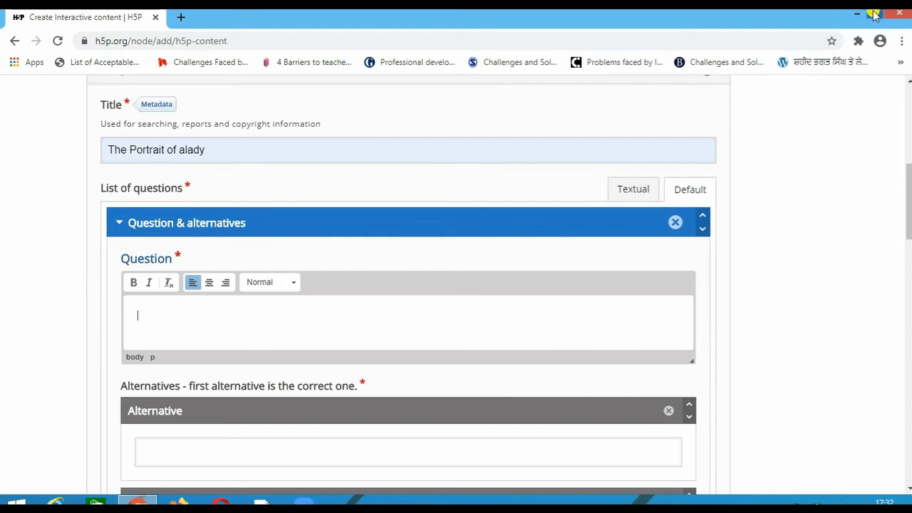
Switch to Word by opening the "portrait of a lady" document from the desktop, dismiss the activation wizard, and find the MCQ section
click(856, 14)
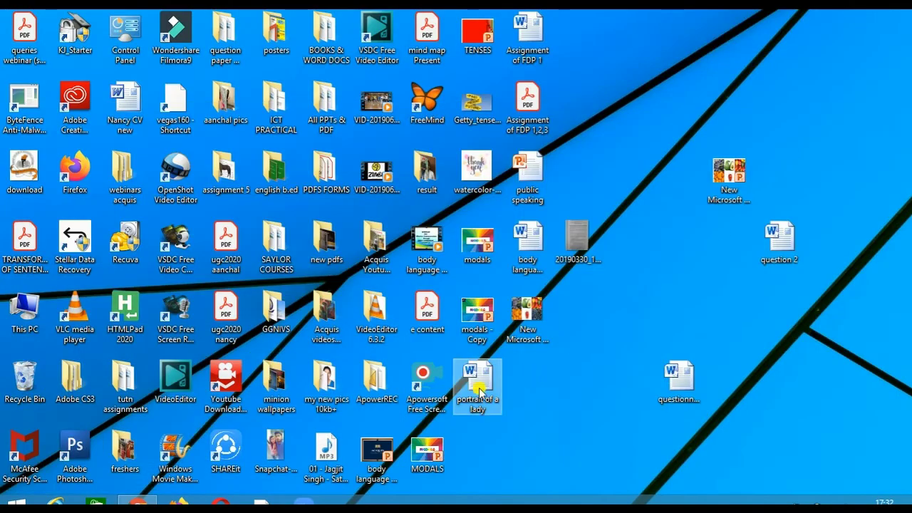
double_click(475, 386)
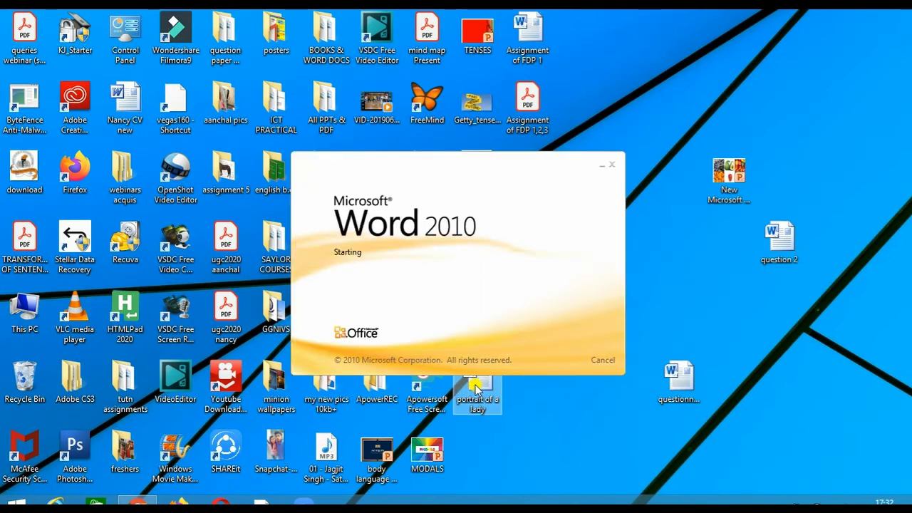
scroll(476, 384, down, 10)
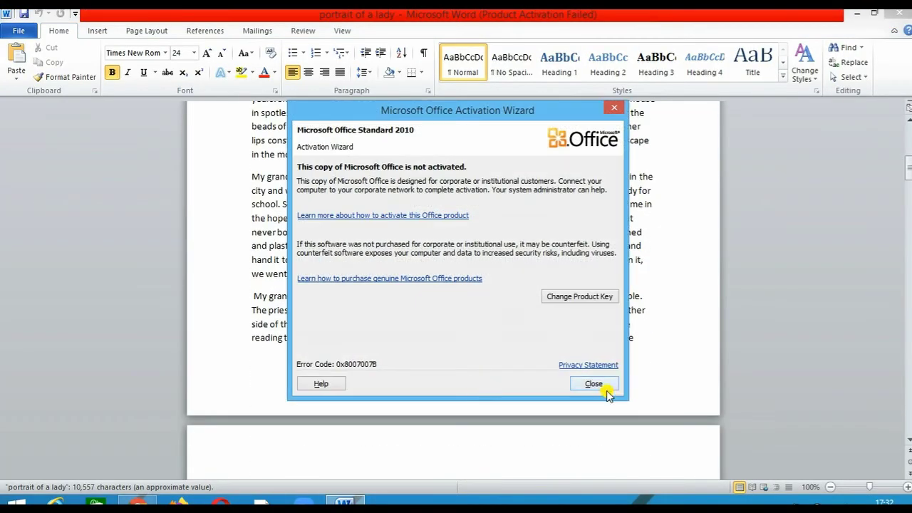
click(604, 384)
scroll(549, 377, down, 17)
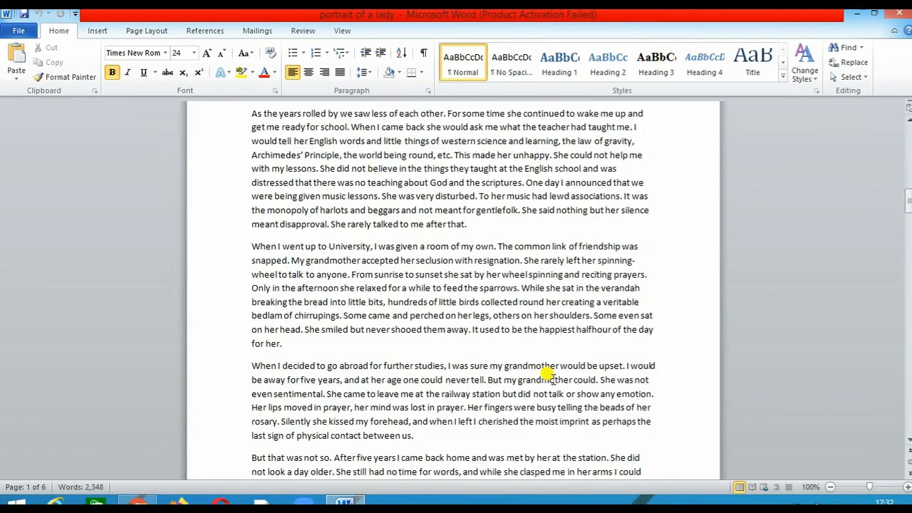
scroll(549, 377, down, 18)
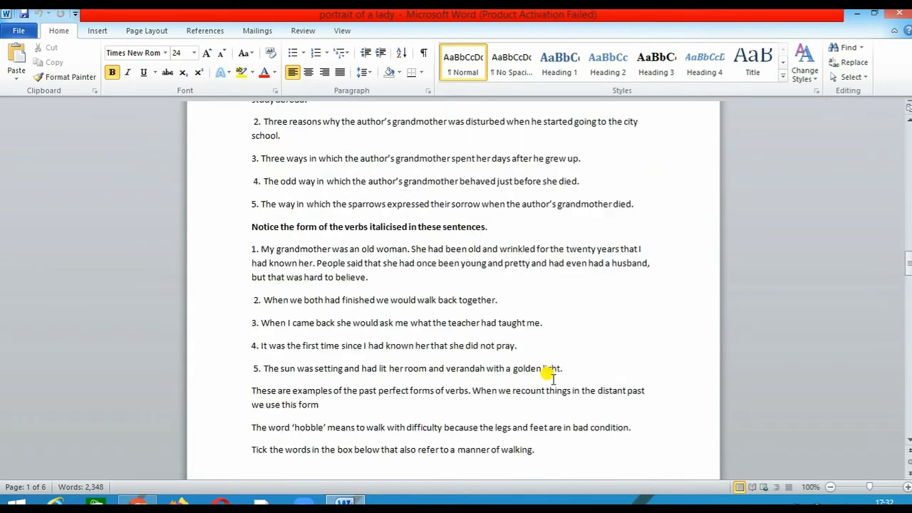
scroll(549, 378, down, 4)
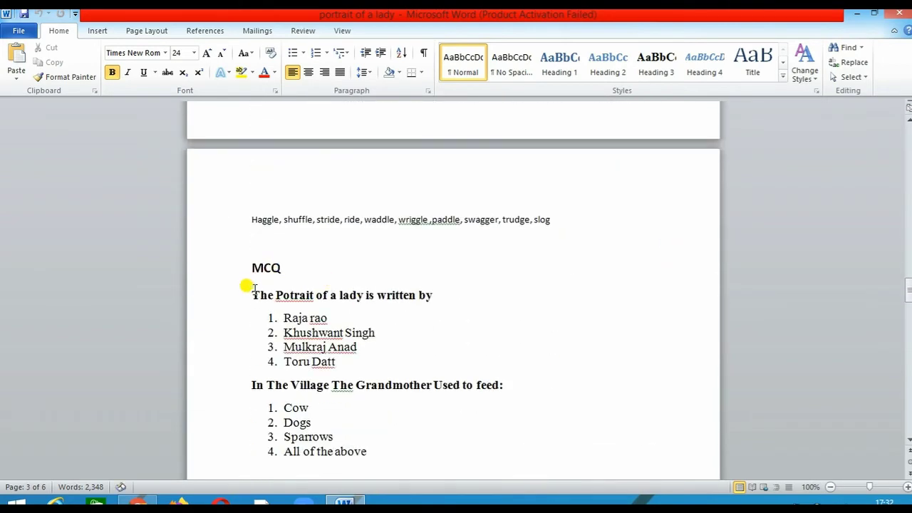
Copy the MCQ "The Potrait of a lady is written by" with its four options, and switch back to the H5P editor in Chrome
drag(245, 288, 460, 363)
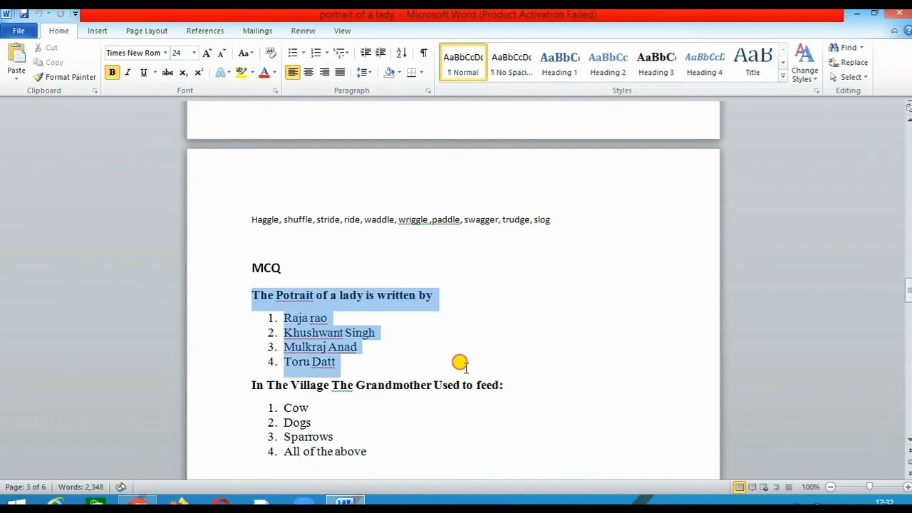
right_click(321, 335)
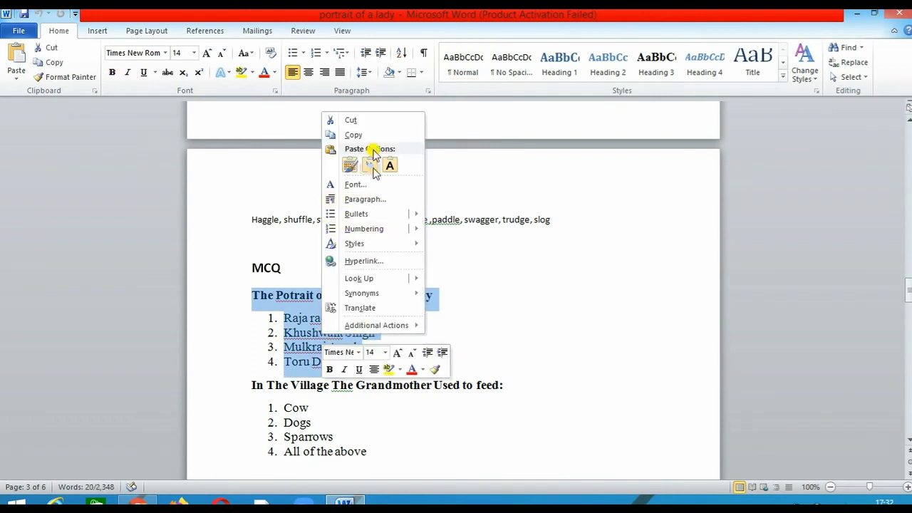
click(373, 133)
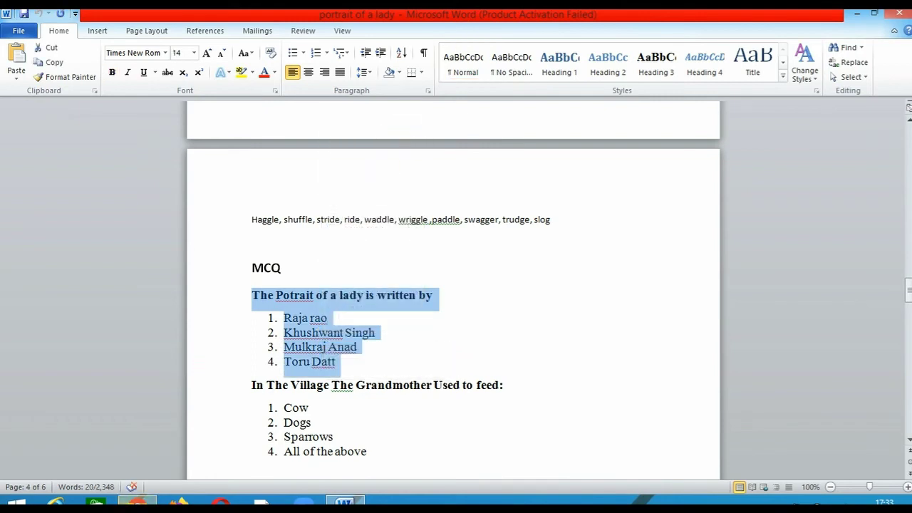
key(alt+Tab)
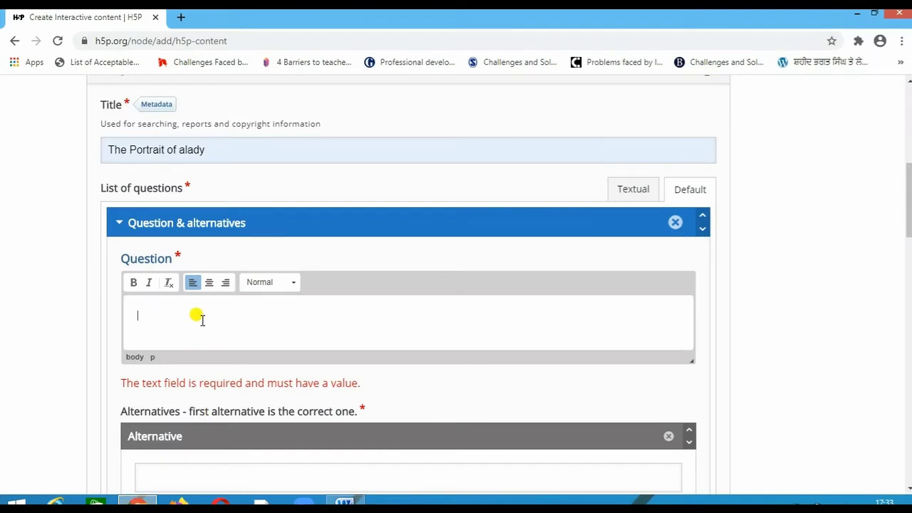
Paste the copied MCQ into the first question's text and delete the options, keeping only "The Potrait of a lady is written by"
key(ctrl+v)
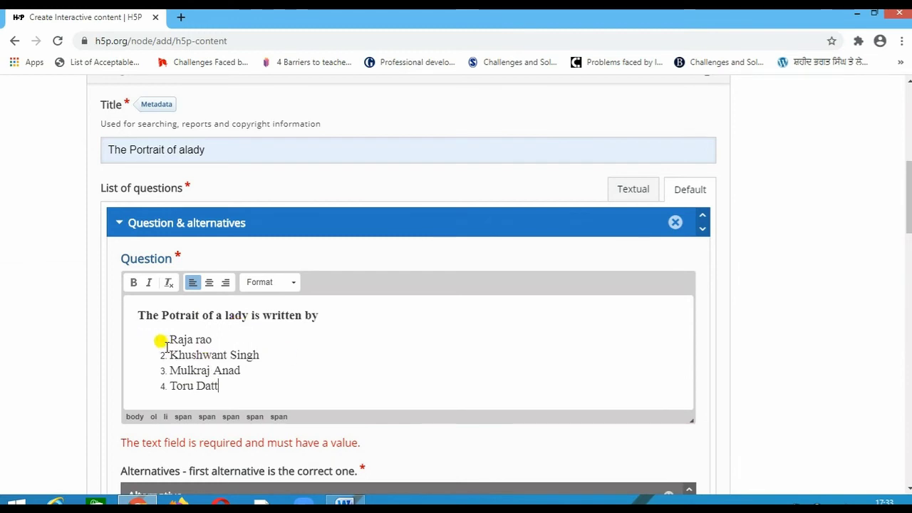
drag(158, 340, 238, 380)
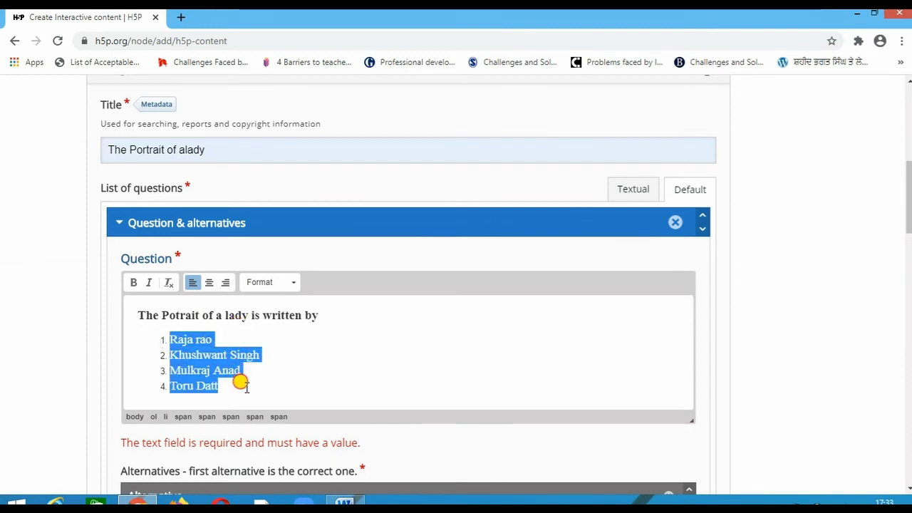
key(BackSpace)
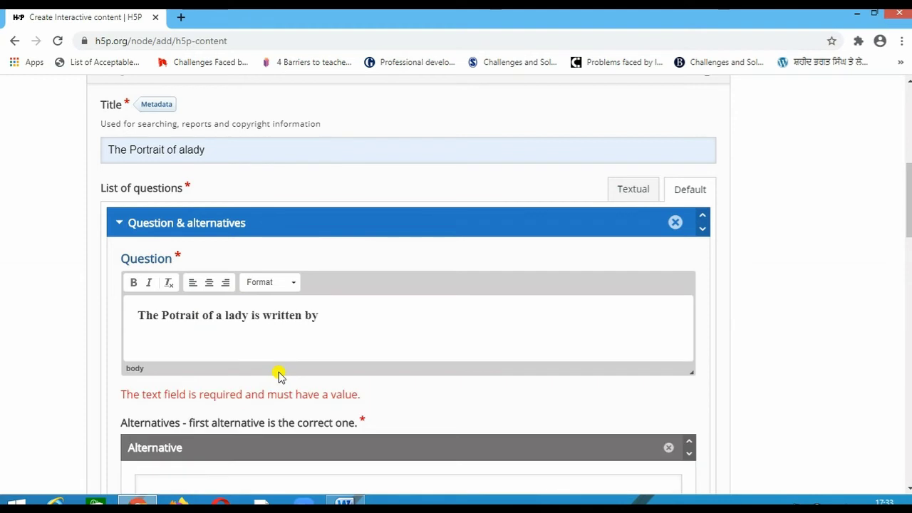
scroll(282, 371, down, 1)
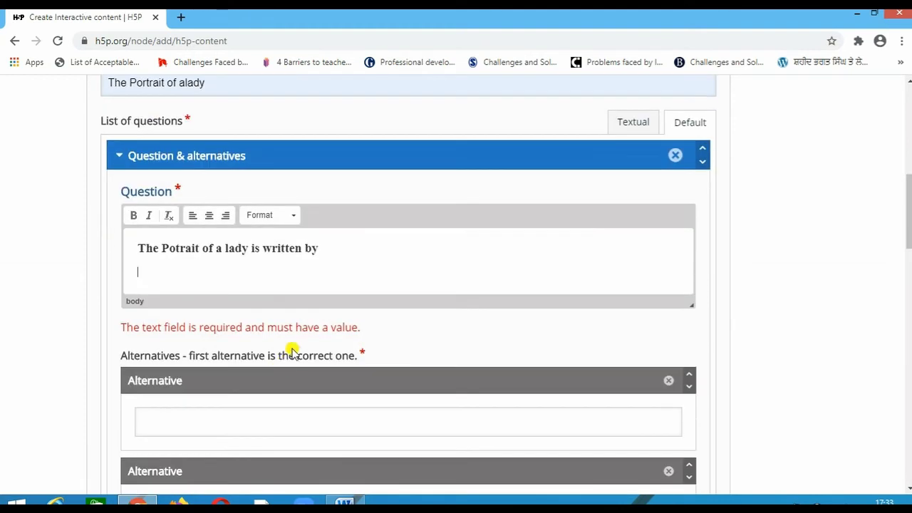
click(321, 248)
scroll(317, 246, down, 1)
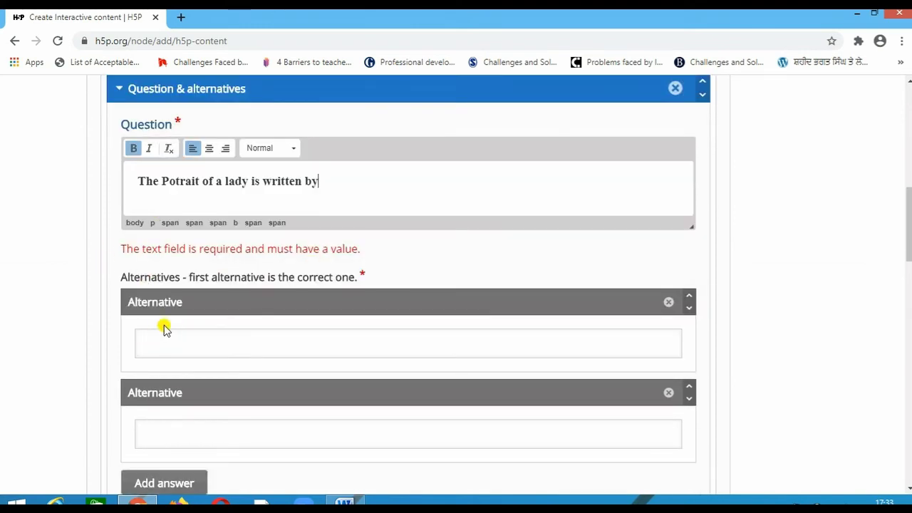
Paste the copied MCQ into the first alternative and delete the question line and every option except Khushwant Singh
click(164, 334)
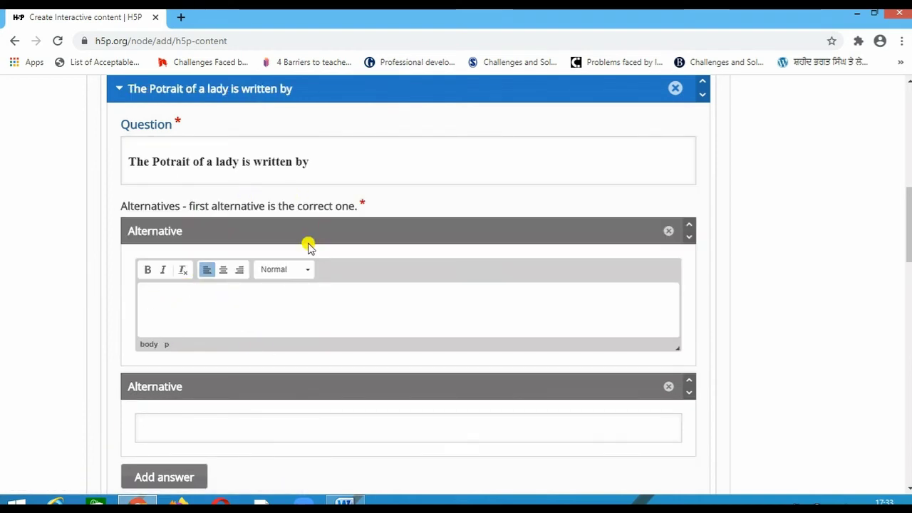
right_click(213, 307)
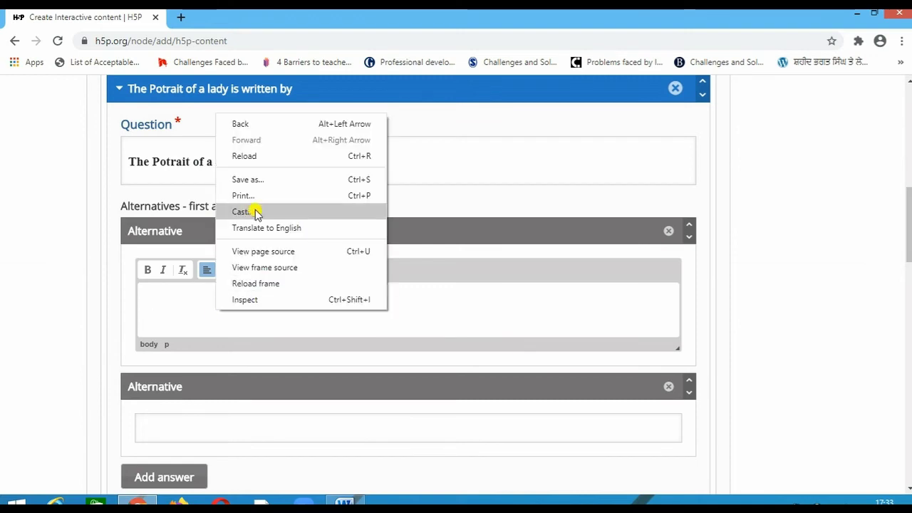
click(179, 305)
key(ctrl+v)
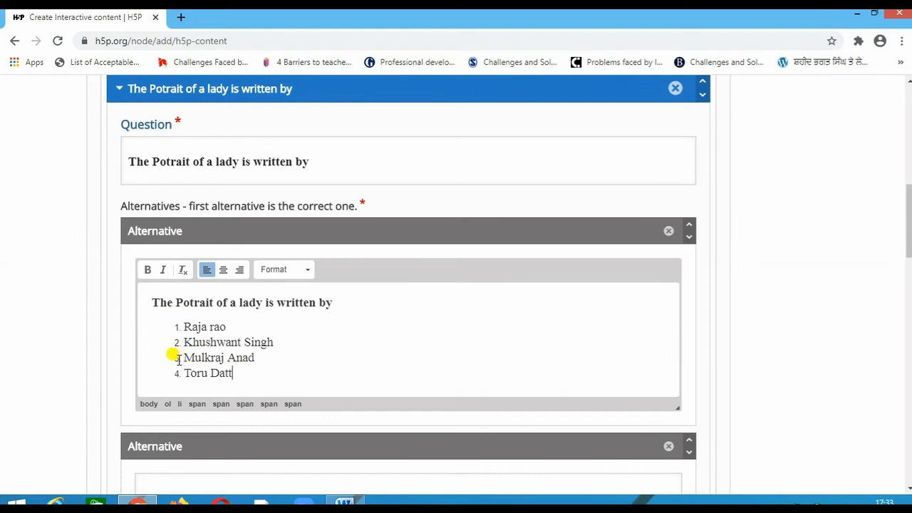
drag(179, 359, 269, 383)
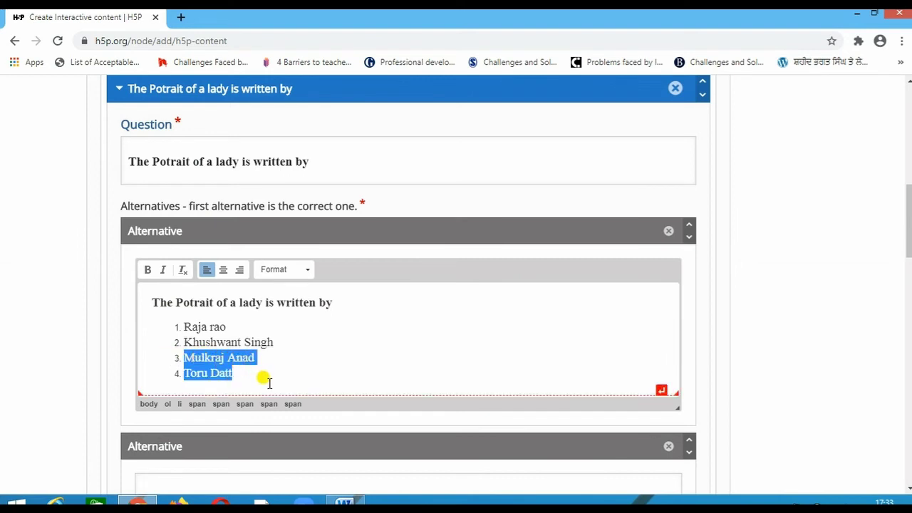
key(BackSpace)
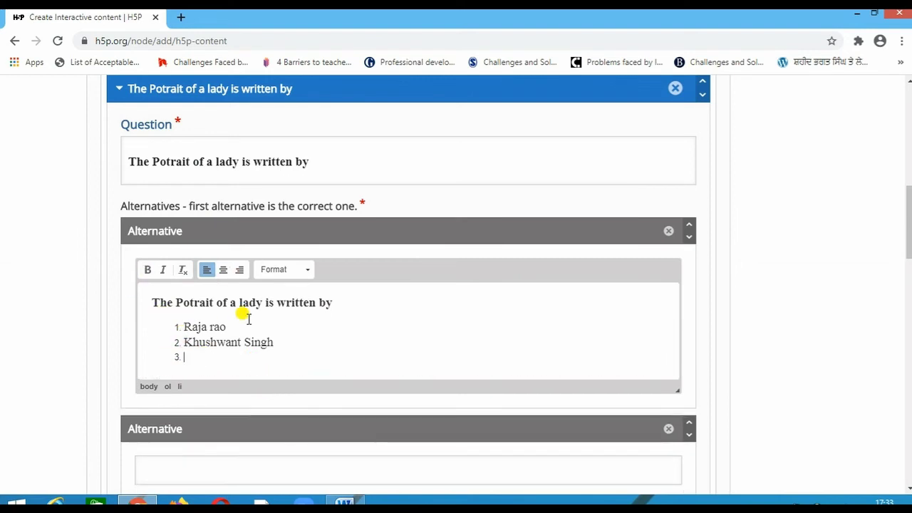
drag(146, 302, 308, 317)
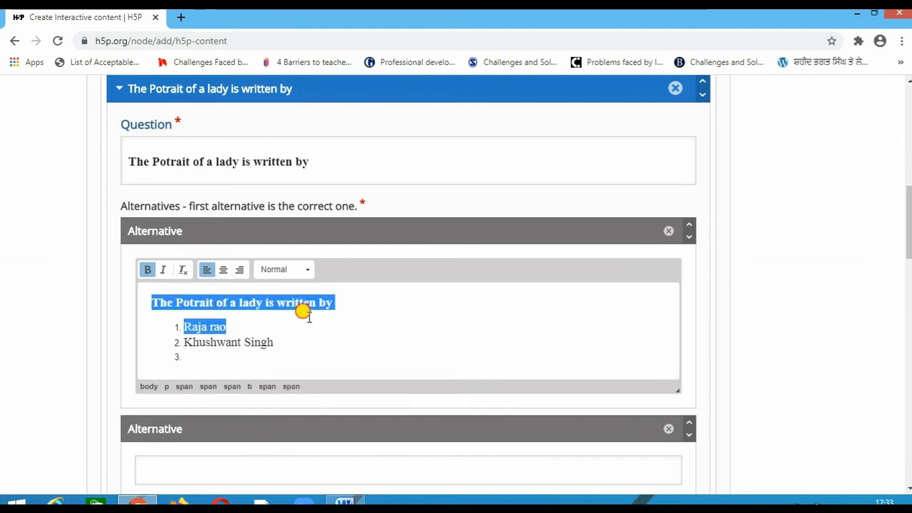
key(BackSpace)
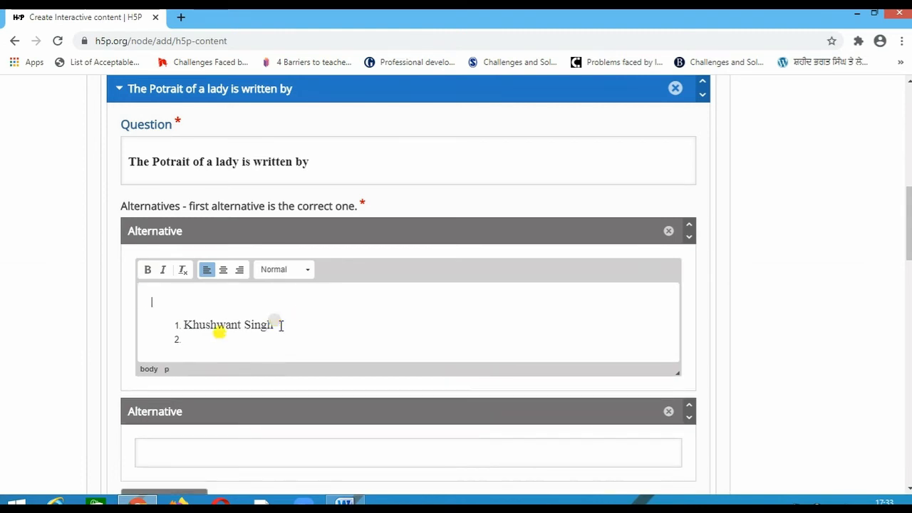
Remove the list numbering and the empty list item around Khushwant Singh in the first alternative
click(182, 325)
key(BackSpace)
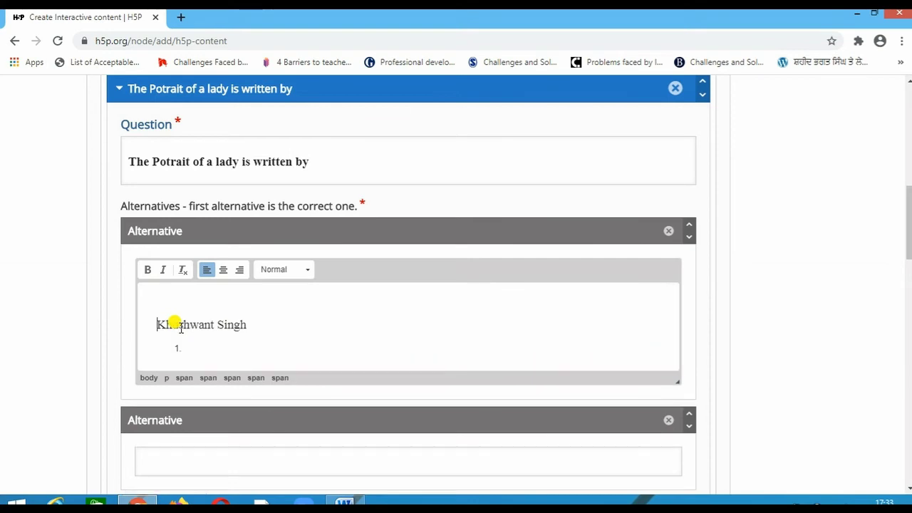
click(181, 348)
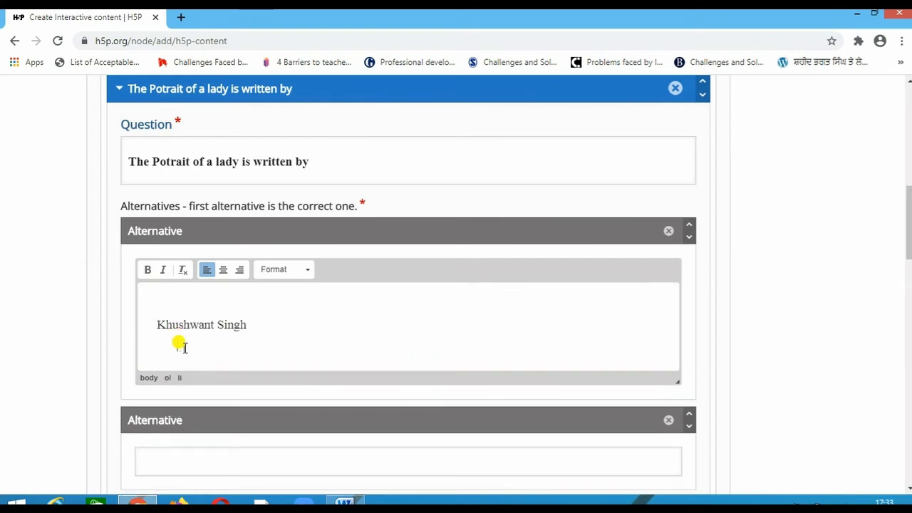
key(BackSpace)
key(BackSpace)
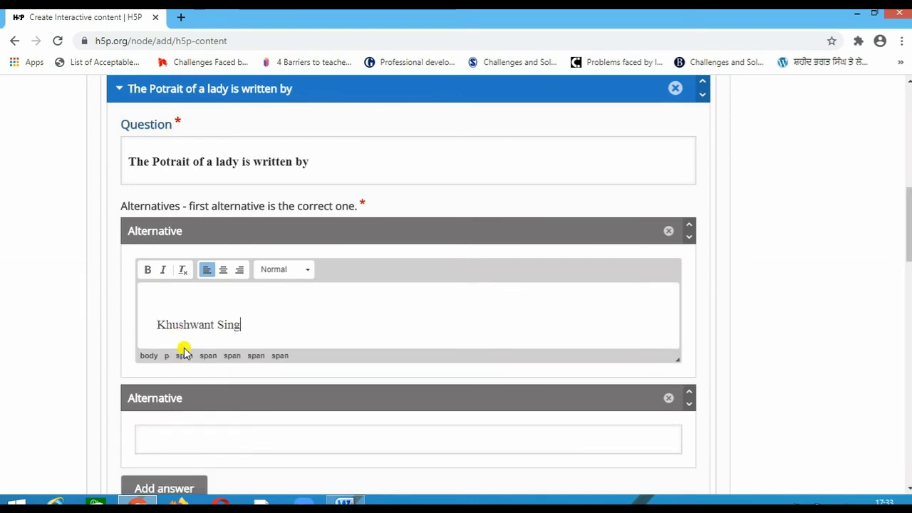
Fill the second alternative by pasting the copied MCQ and trimming it to Raja rao without list numbering
scroll(184, 351, down, 2)
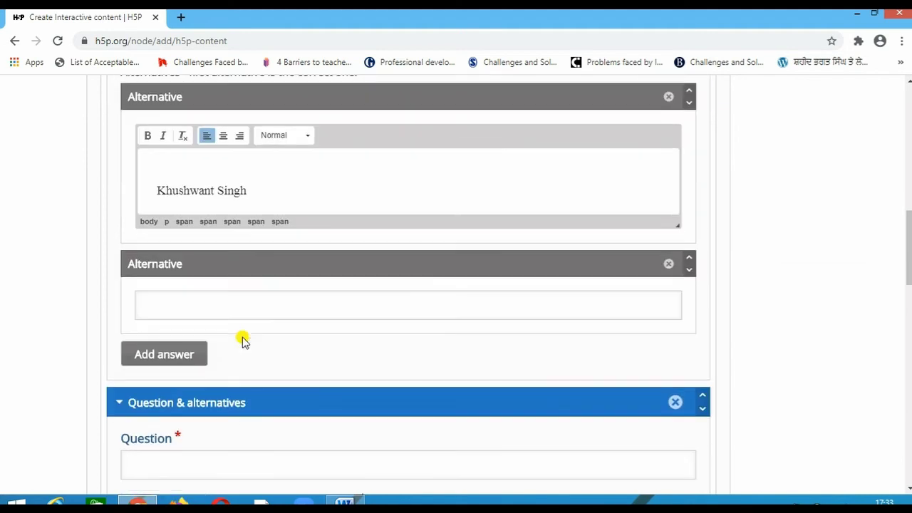
click(206, 302)
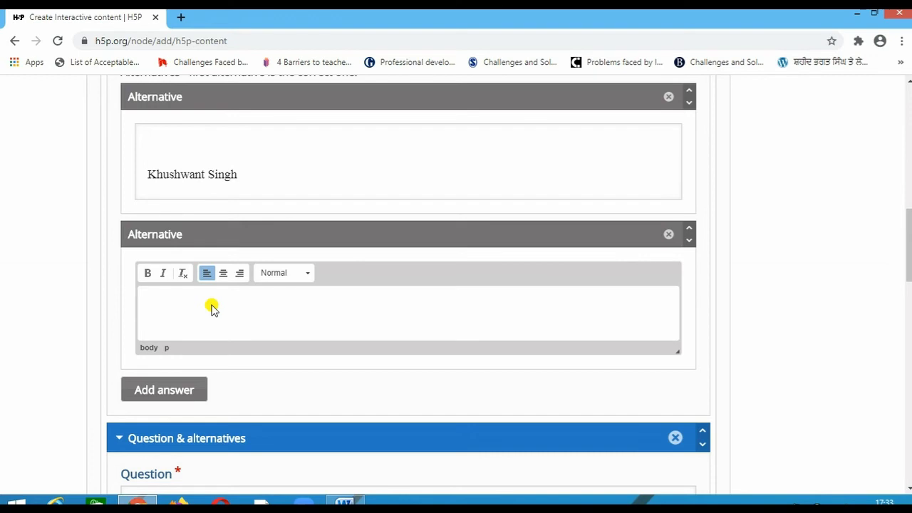
text(The Potrait of a lady is written by Raja rao Khushwant Singh Mulkraj Anad Toru Datt)
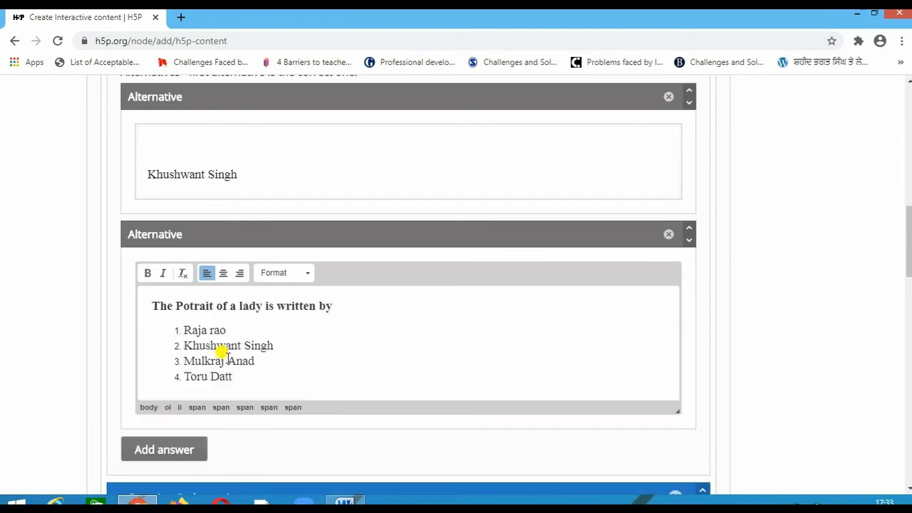
drag(174, 345, 259, 380)
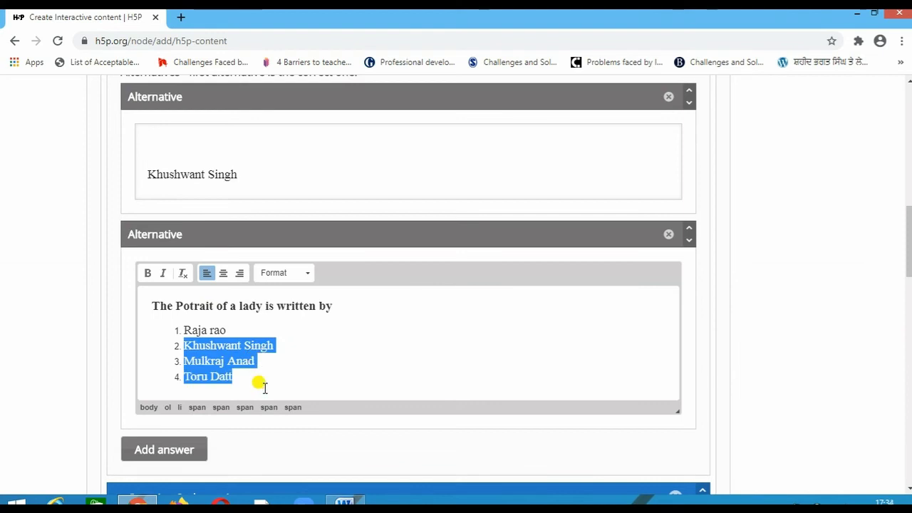
key(BackSpace)
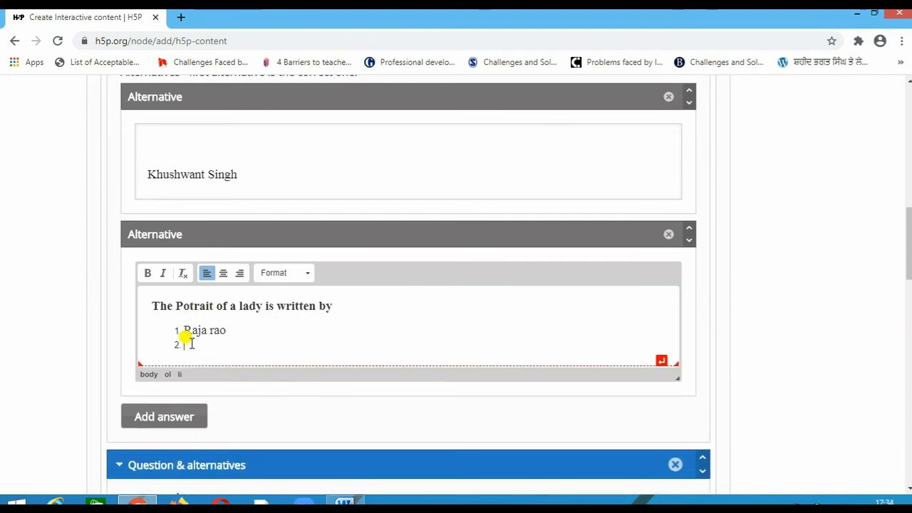
key(BackSpace)
drag(152, 306, 349, 315)
key(BackSpace)
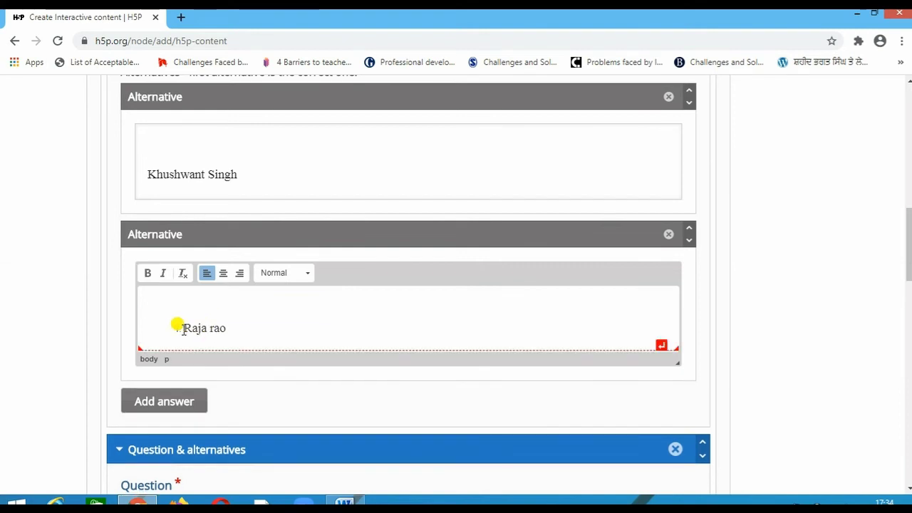
click(180, 327)
key(BackSpace)
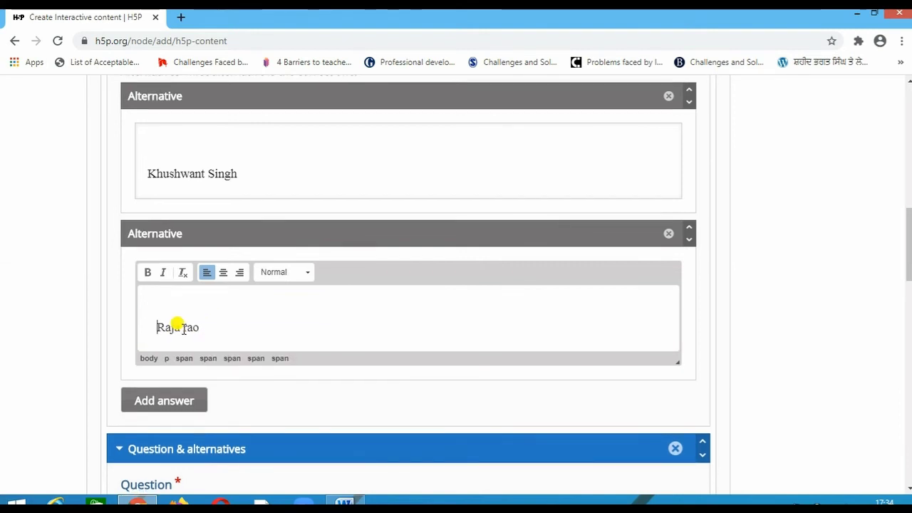
Add a third alternative to the first question and paste the copied MCQ into it
scroll(178, 322, down, 1)
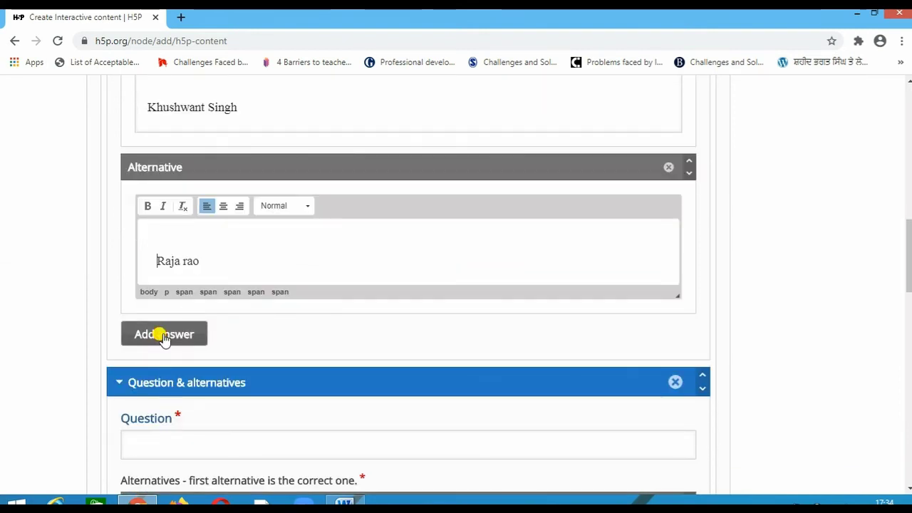
click(164, 335)
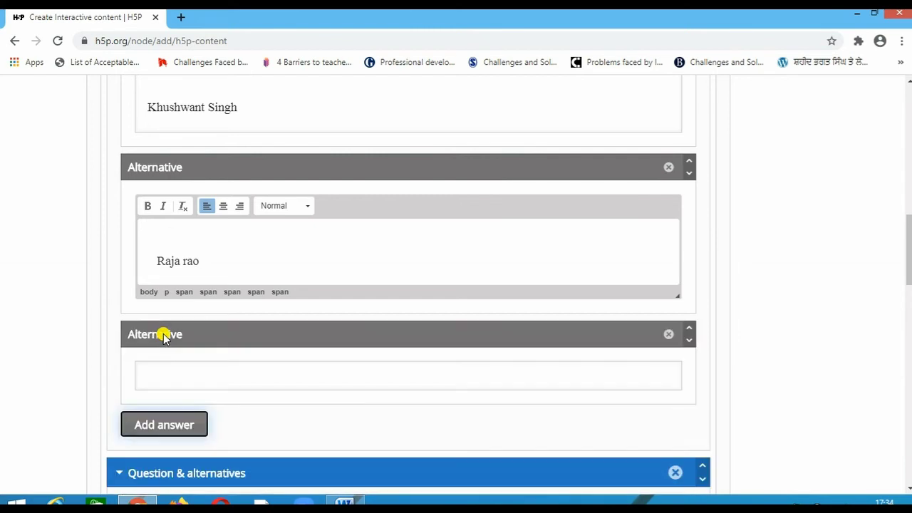
click(177, 371)
right_click(177, 372)
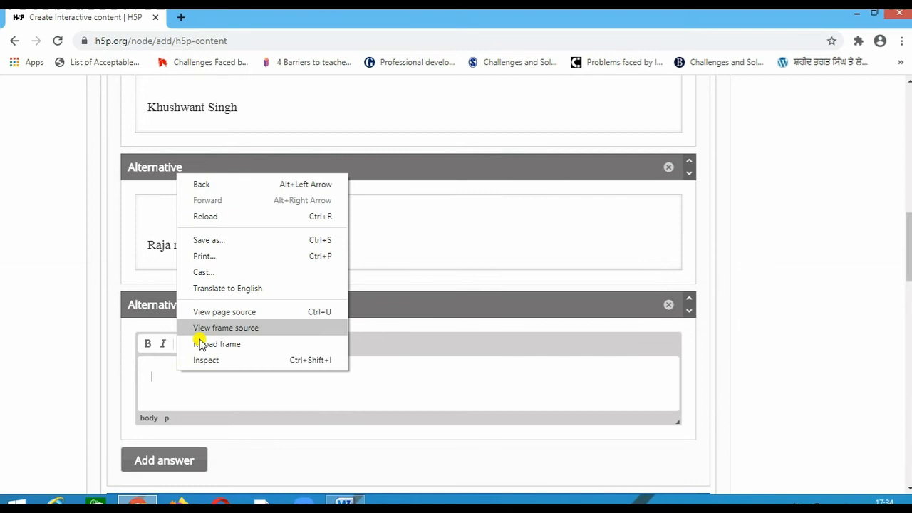
click(169, 384)
text(The Potrait of a lady is written by Raja rao Khushwant Singh Mulkraj Anad Toru Datt)
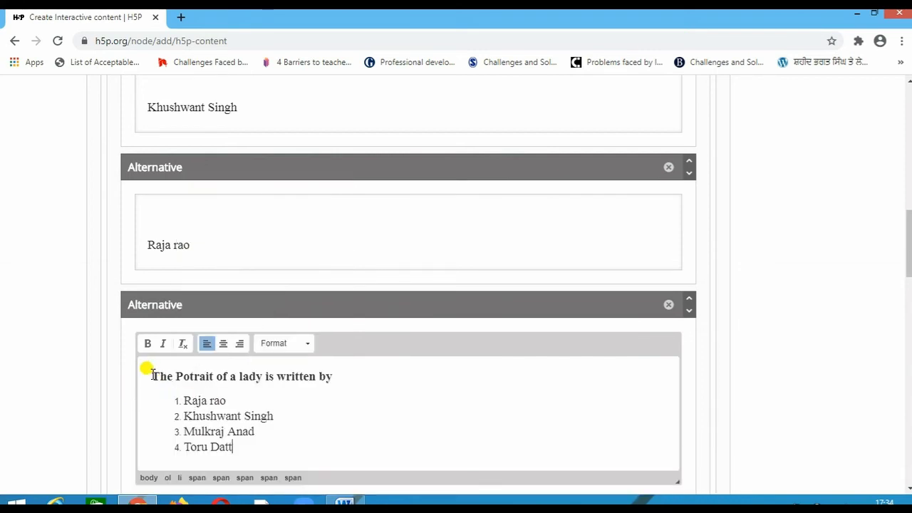
Trim the third alternative's pasted MCQ to Mulkraj Anad, removing the question line, the other options and the list numbering
drag(149, 372, 320, 384)
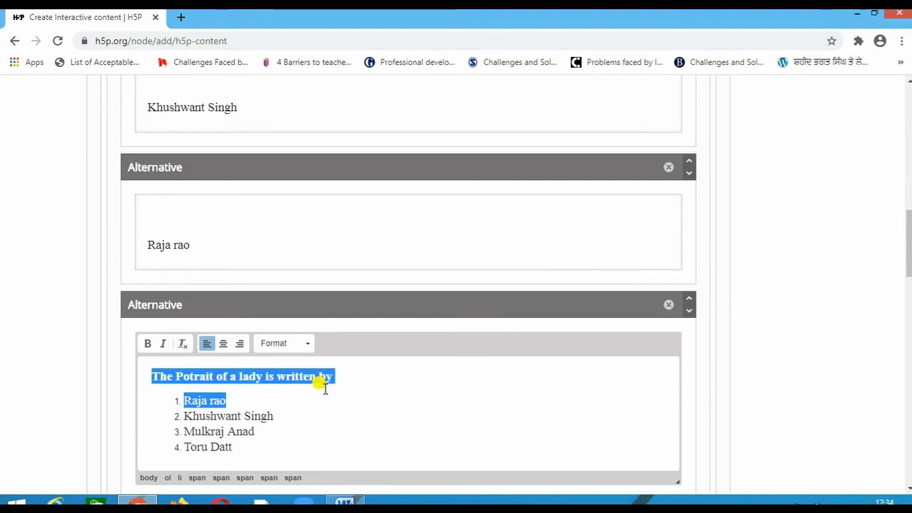
key(BackSpace)
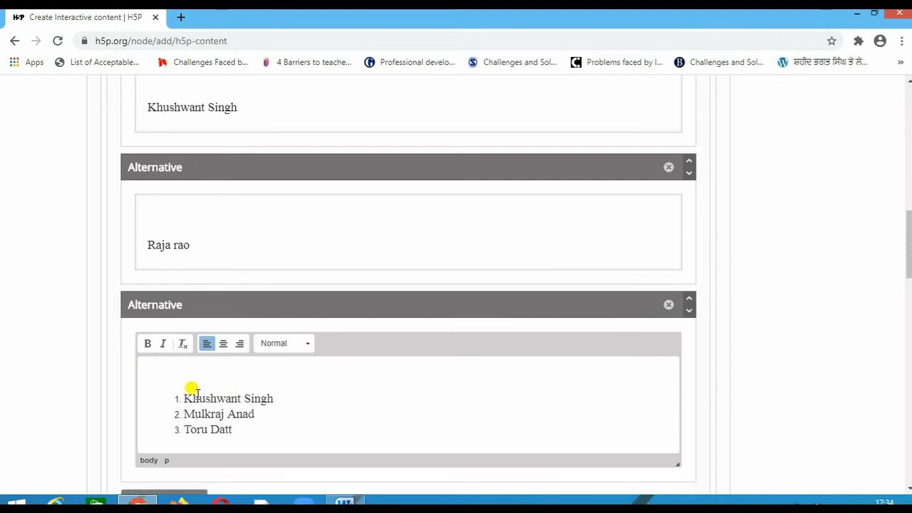
drag(182, 397, 286, 399)
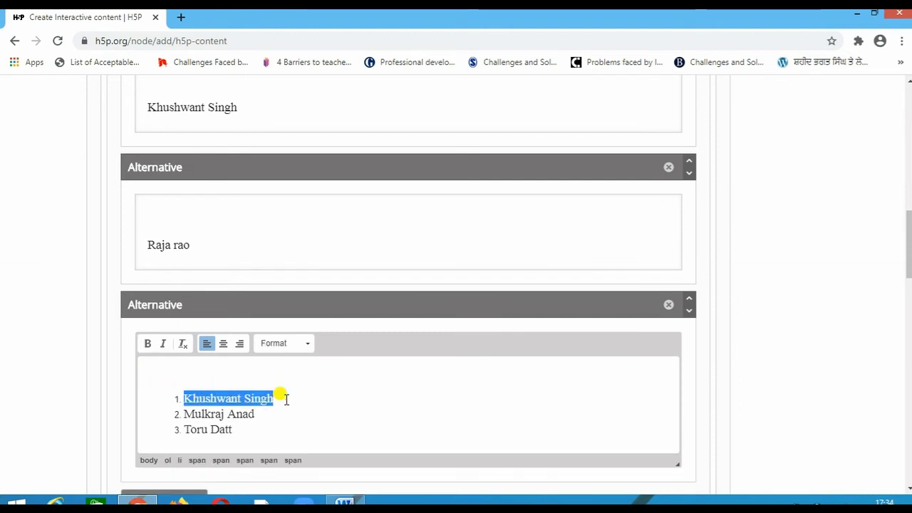
key(BackSpace)
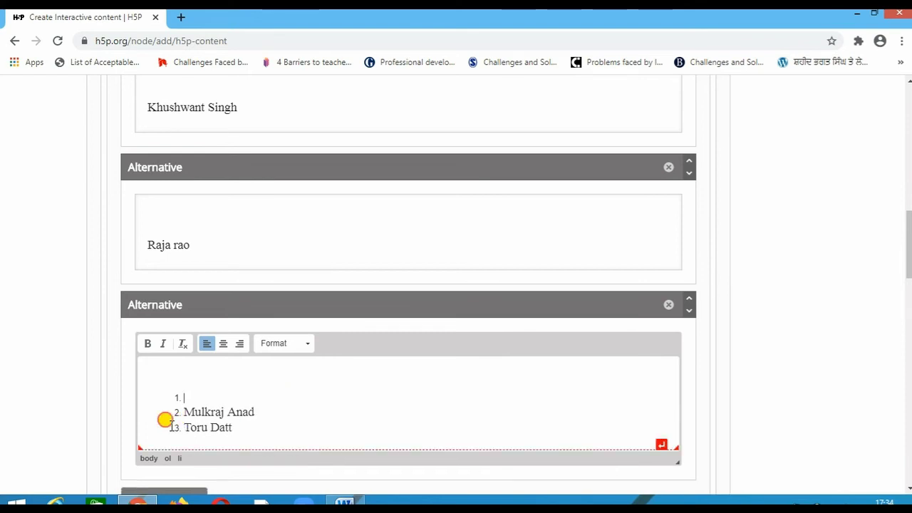
drag(169, 426, 234, 426)
key(BackSpace)
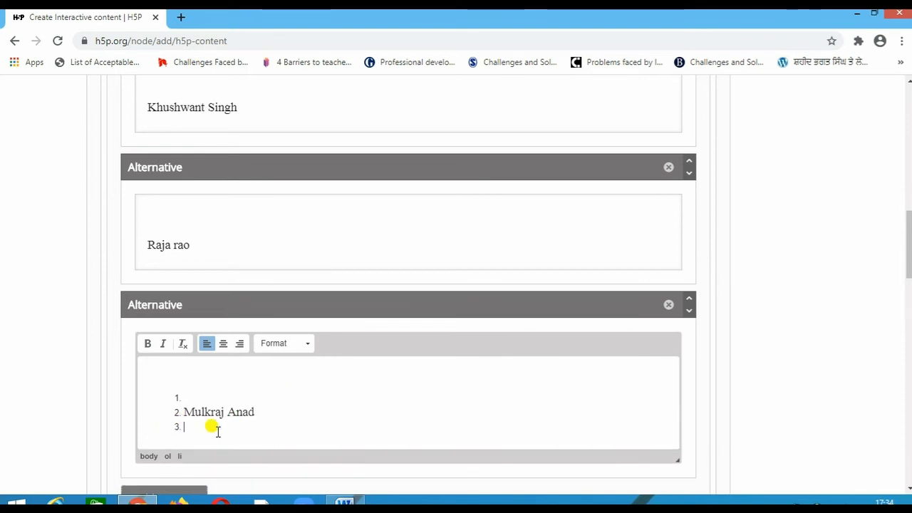
key(BackSpace)
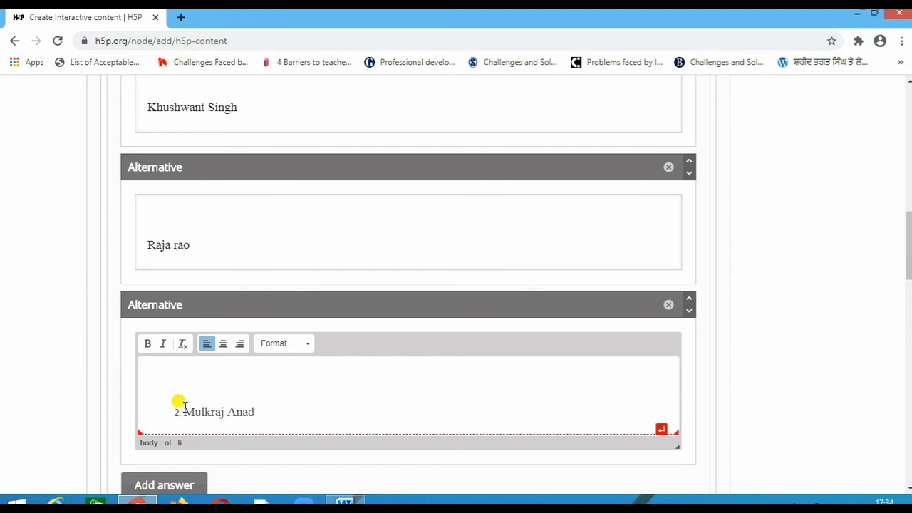
click(183, 410)
key(BackSpace)
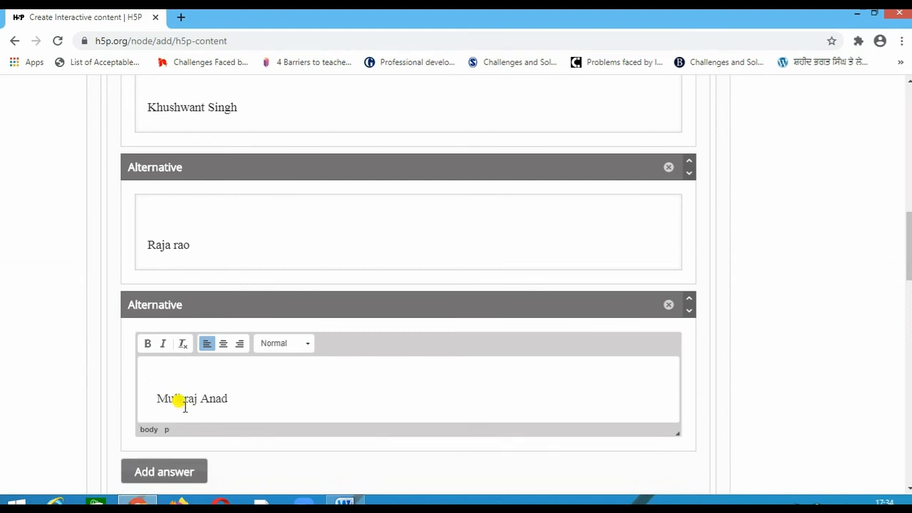
Switch to the Word document and copy the MCQ "In The Village The Grandmother Used to feed:" with its four options
scroll(204, 387, down, 3)
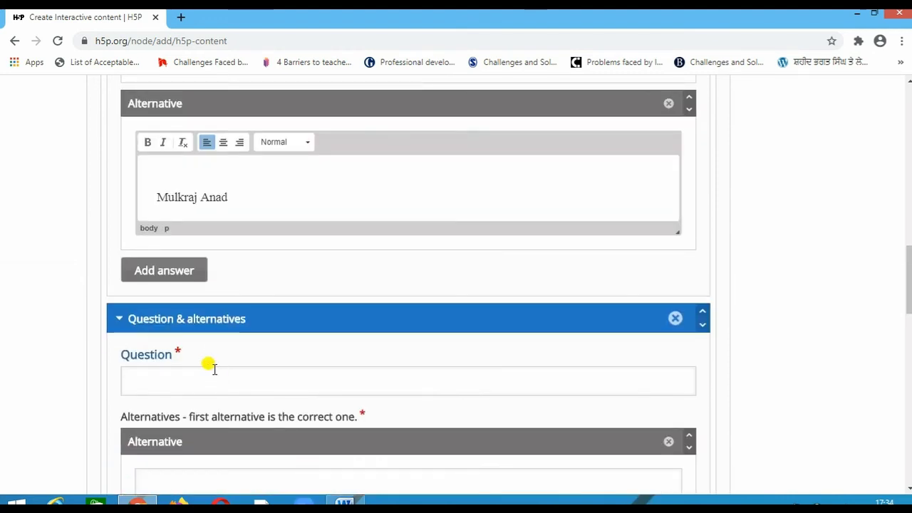
click(191, 376)
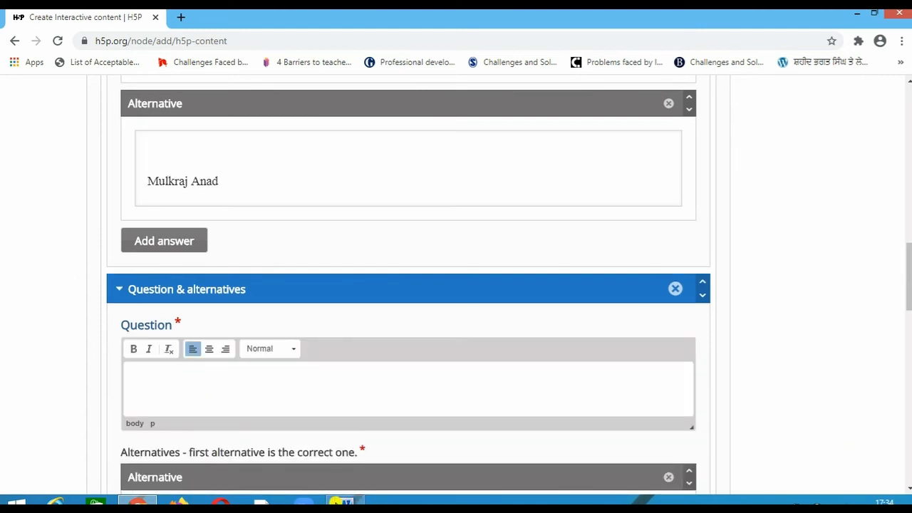
key(alt+Tab)
click(408, 386)
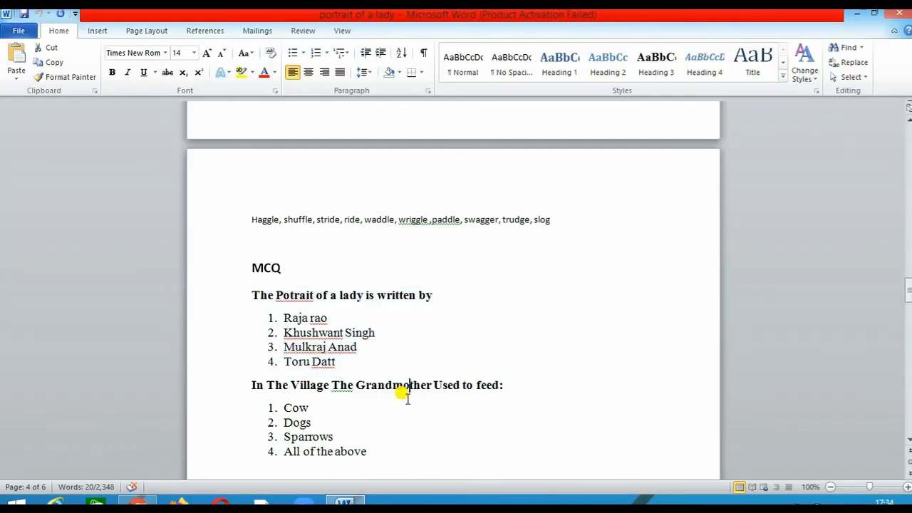
scroll(401, 393, down, 3)
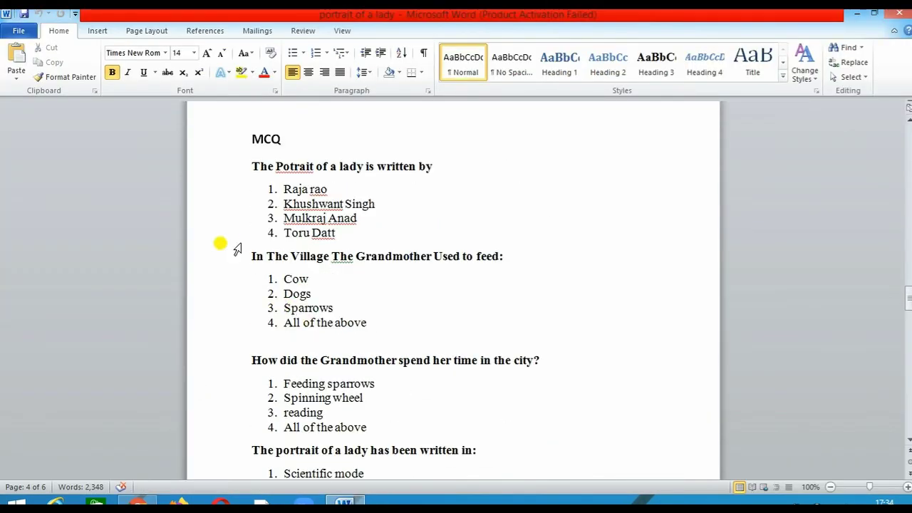
drag(250, 258, 519, 325)
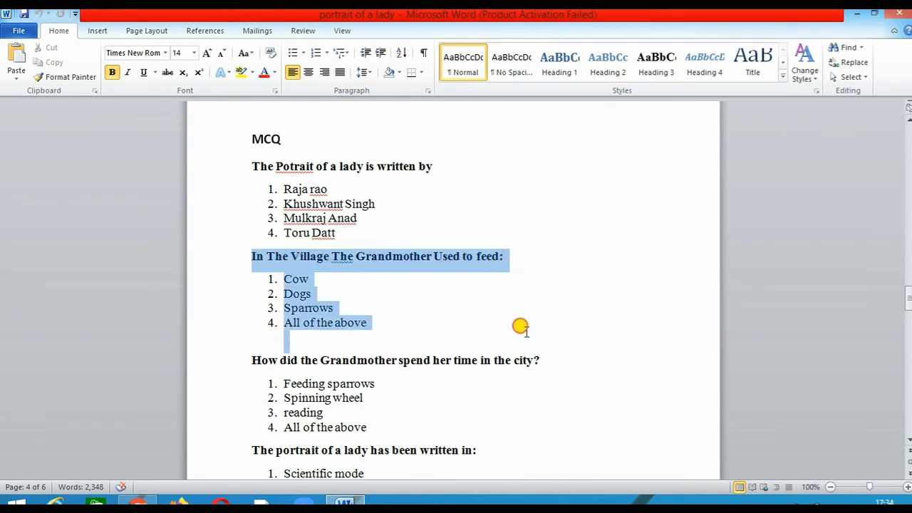
right_click(302, 302)
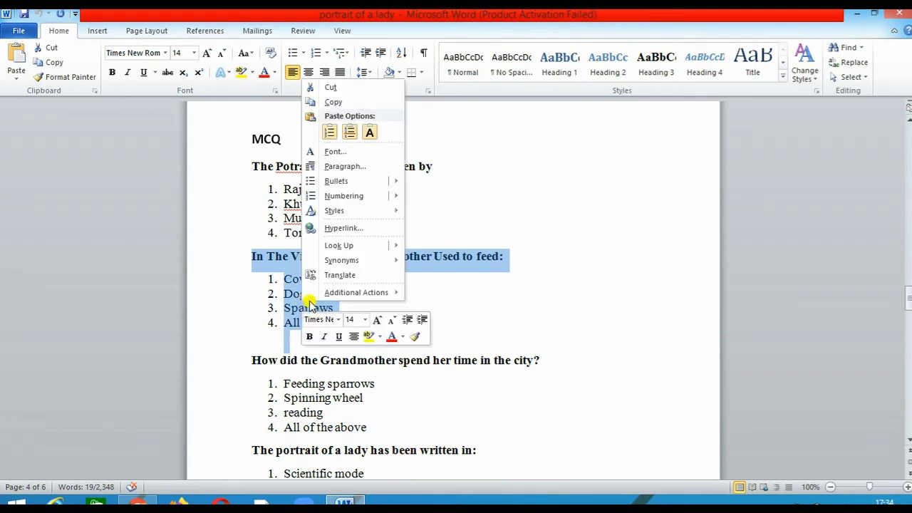
click(341, 102)
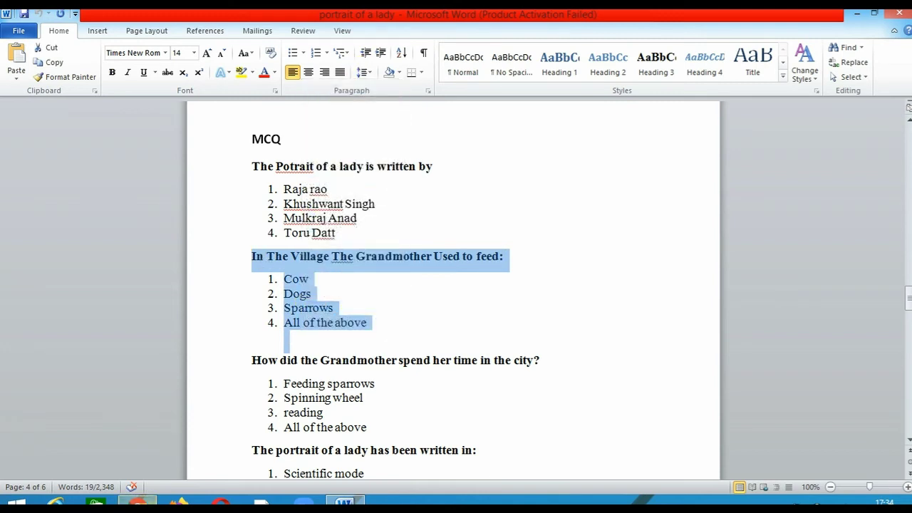
Back in the H5P editor, paste the MCQ as the second question's text and delete its four listed options
key(alt+Tab)
click(184, 385)
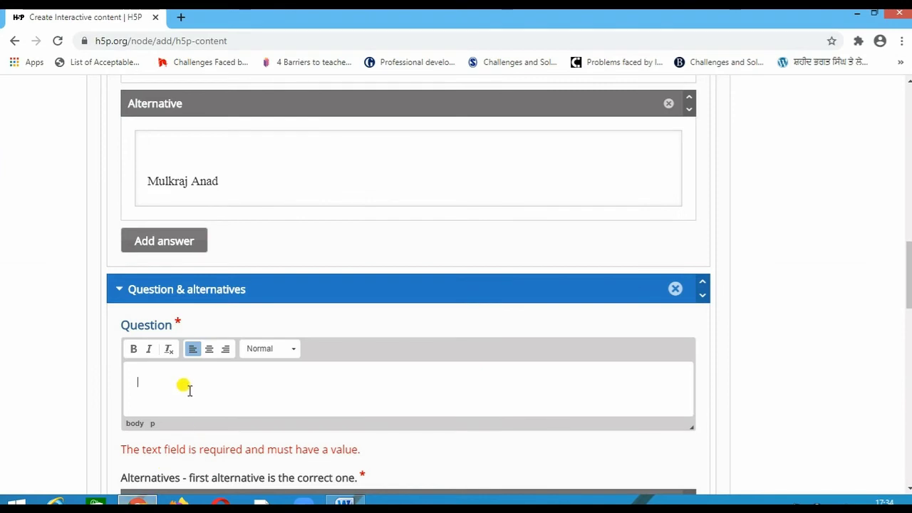
key(ctrl+v)
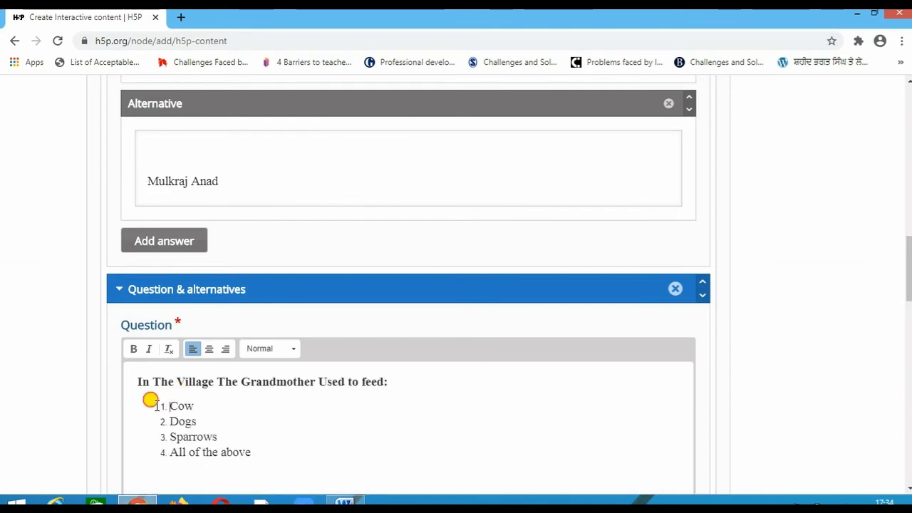
drag(155, 405, 275, 463)
key(BackSpace)
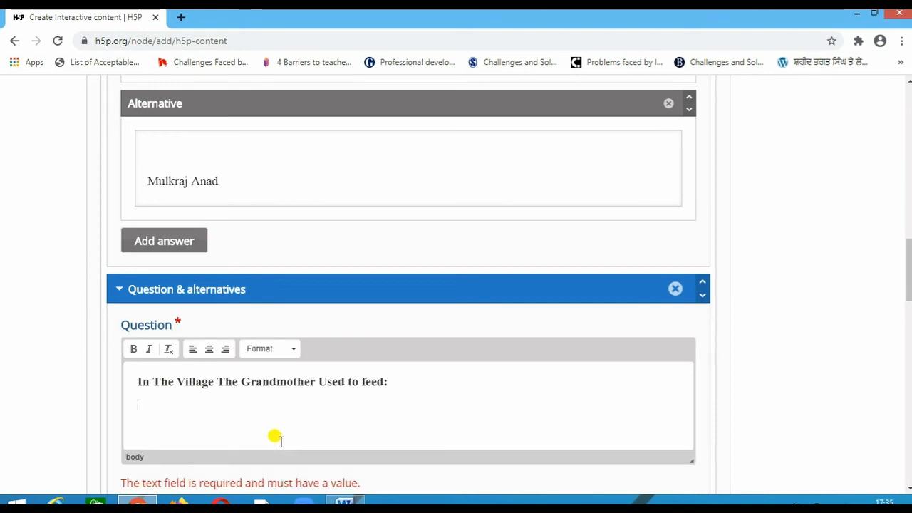
Paste the copied MCQ into the second question's first alternative and delete the question line and the Cow option
scroll(281, 431, down, 3)
click(220, 385)
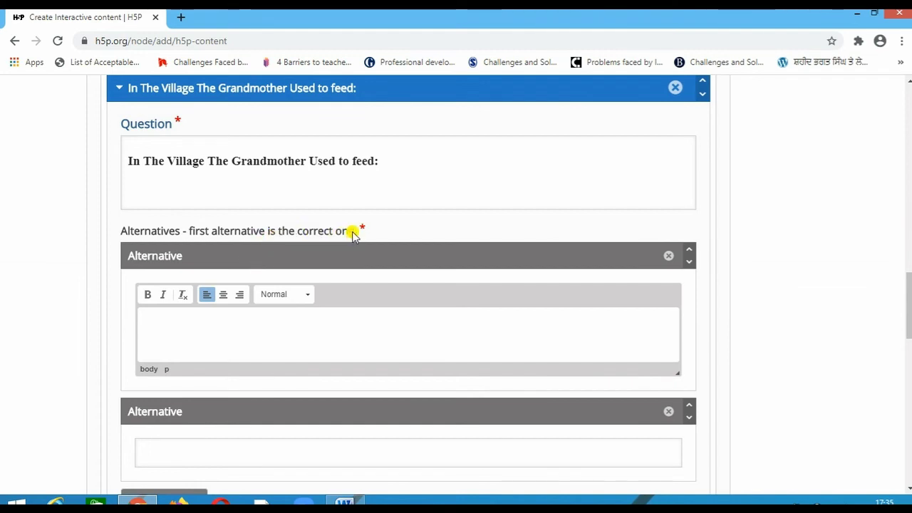
right_click(191, 325)
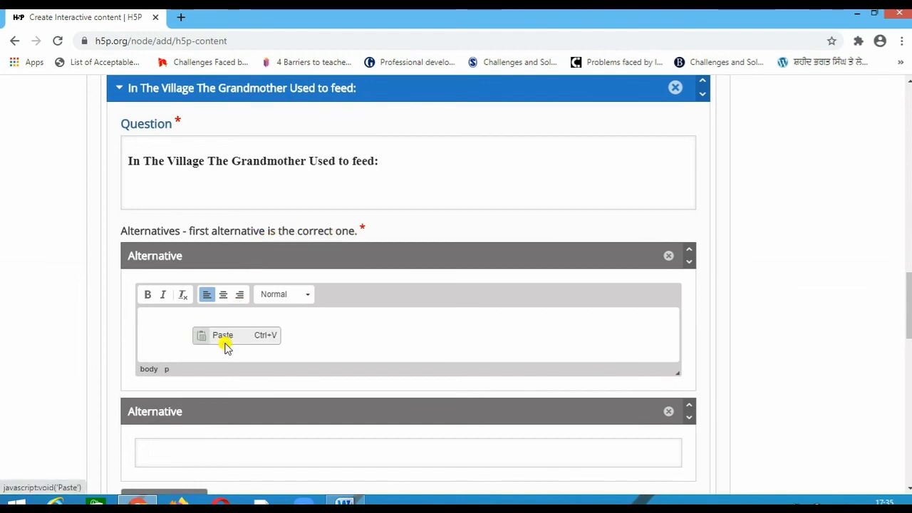
click(324, 345)
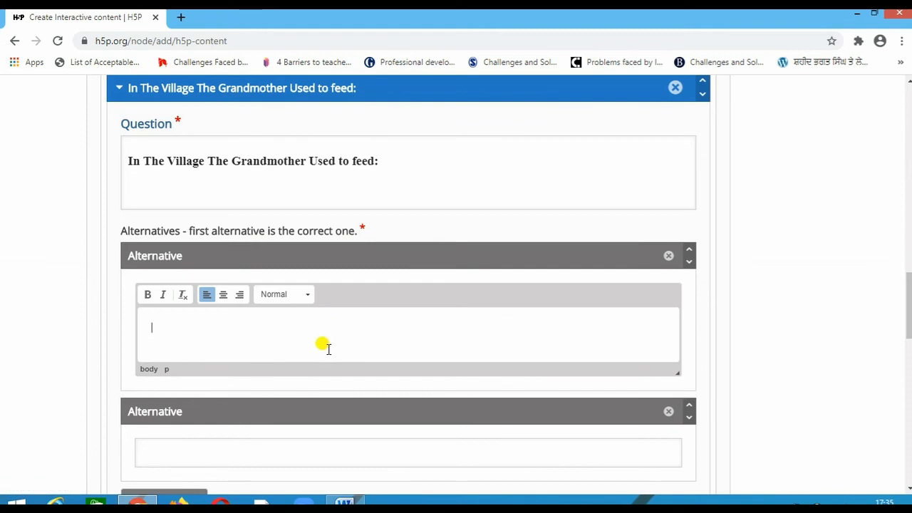
key(ctrl+v)
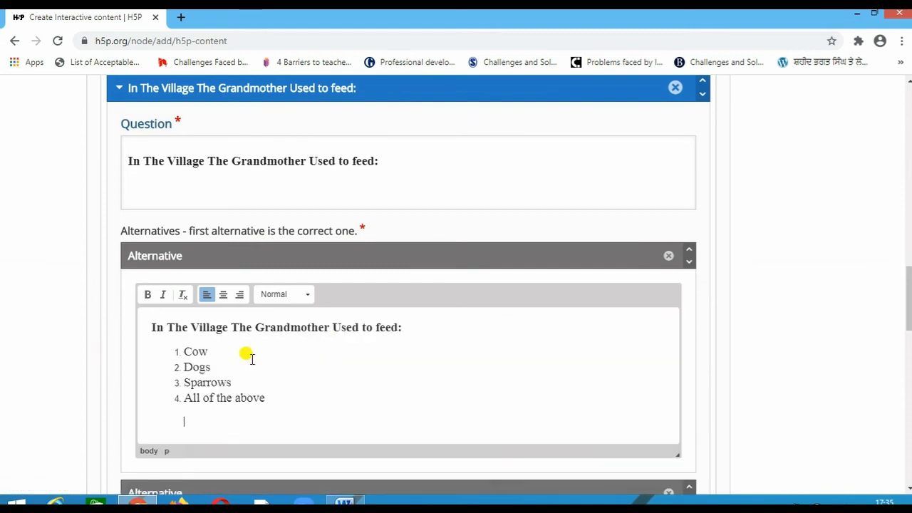
drag(143, 320, 382, 341)
key(BackSpace)
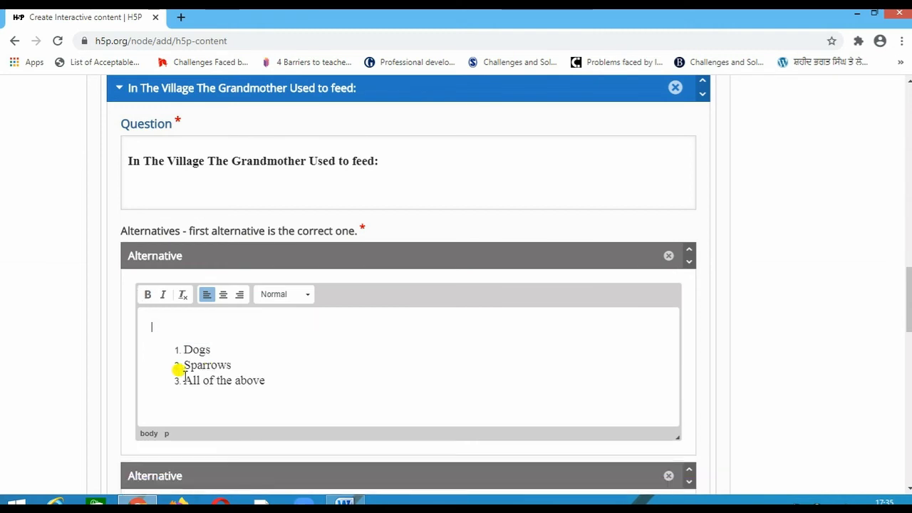
Remove the list numbering from Dogs in the first alternative and delete the Sparrows and All of the above options
click(176, 348)
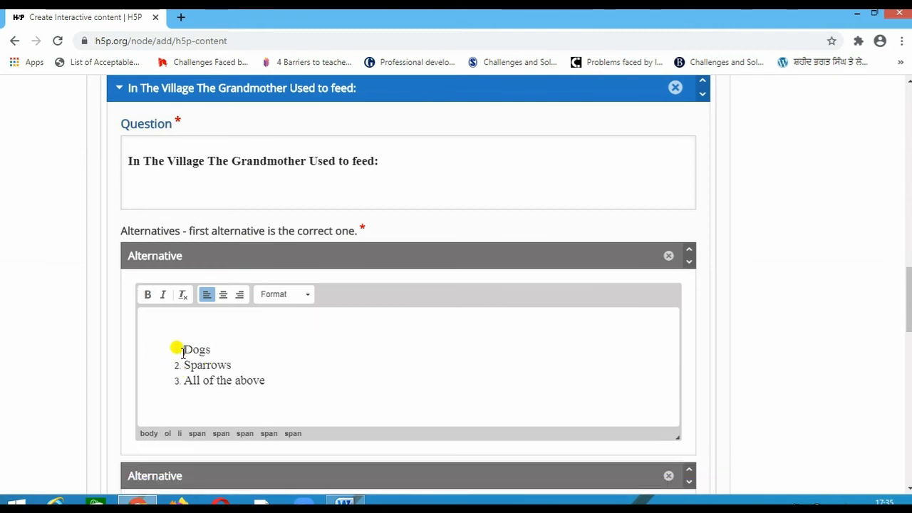
key(BackSpace)
drag(168, 367, 264, 403)
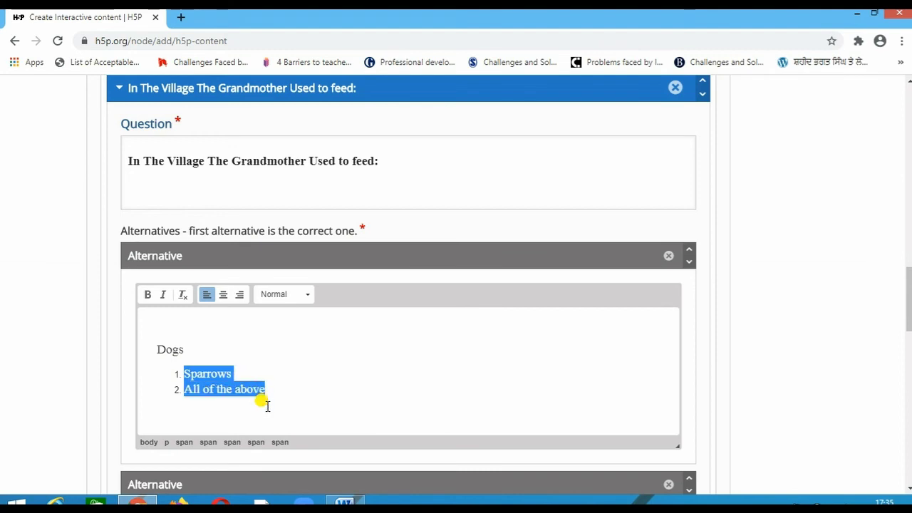
key(BackSpace)
Paste the copied MCQ into the second question's second alternative and delete the question line, Cow and Dogs
scroll(258, 354, down, 3)
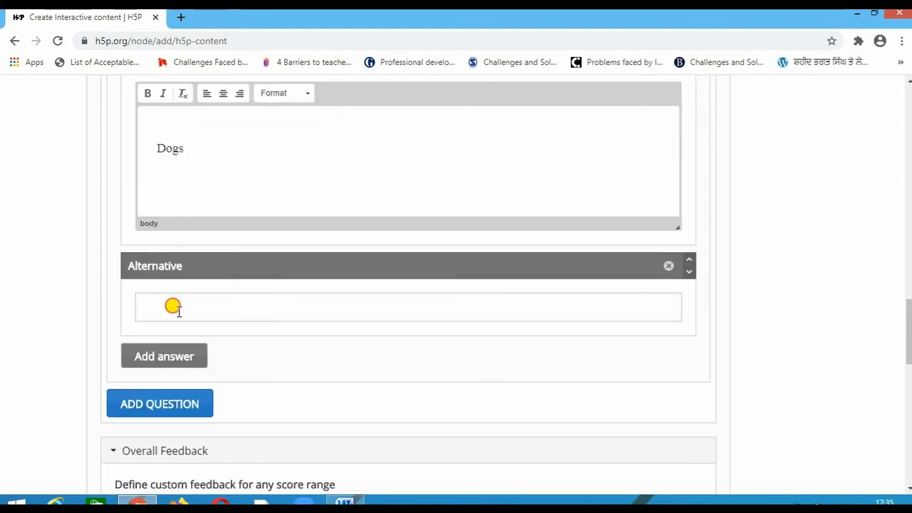
click(179, 311)
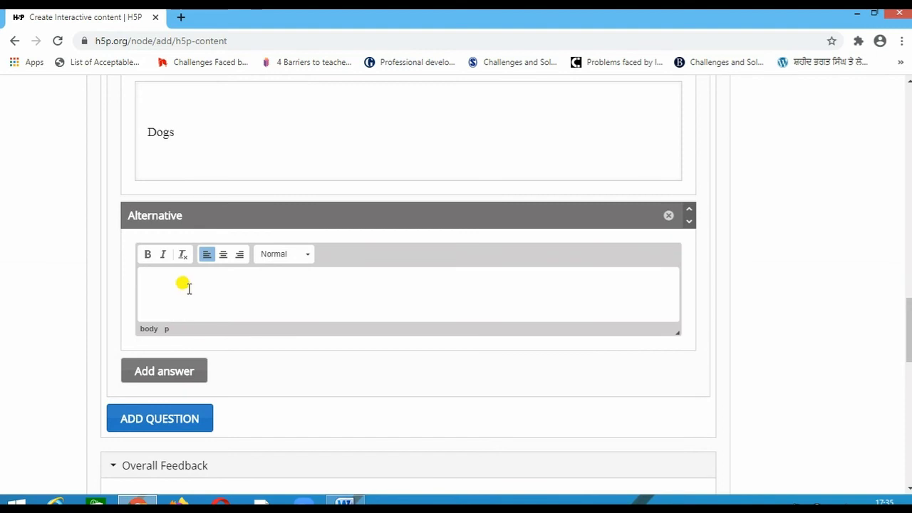
text(In The Village The Grandmother Used to feed: Cow Dogs Sparrows All of the above)
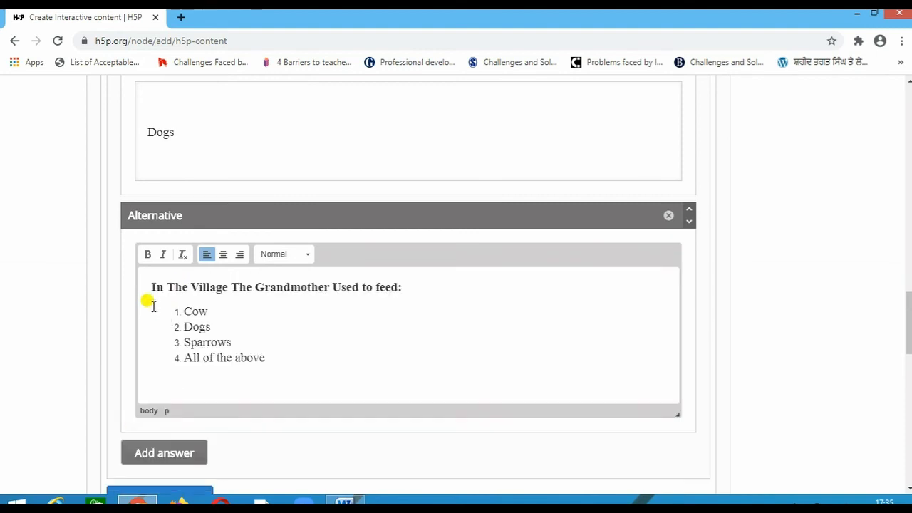
drag(150, 285, 322, 329)
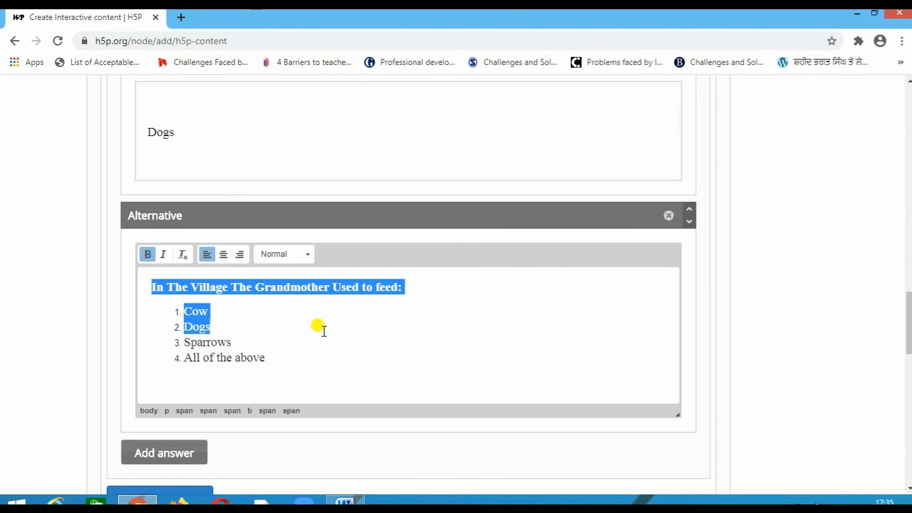
key(BackSpace)
Remove the list numbering in the second alternative and delete All of the above, keeping only Sparrows
click(182, 311)
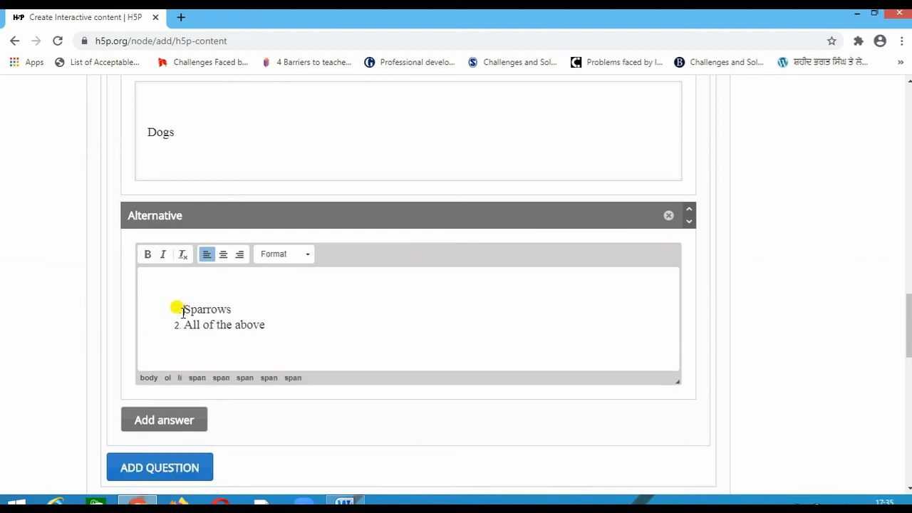
key(BackSpace)
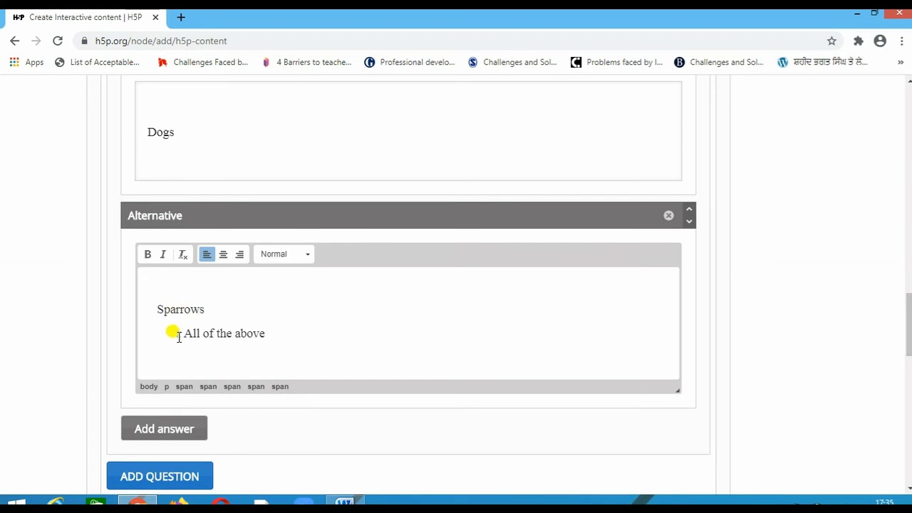
click(183, 333)
key(BackSpace)
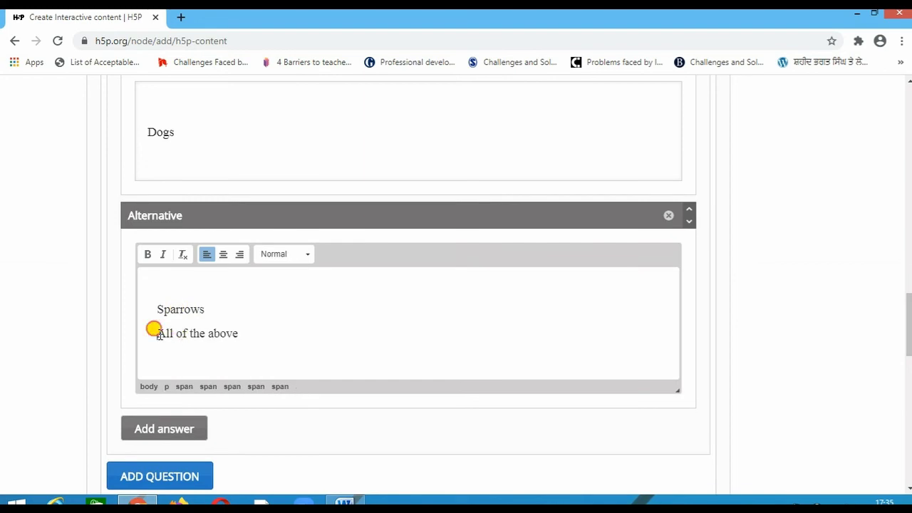
drag(154, 329, 245, 332)
key(BackSpace)
Add a third question to the Single Choice Set
scroll(244, 336, down, 2)
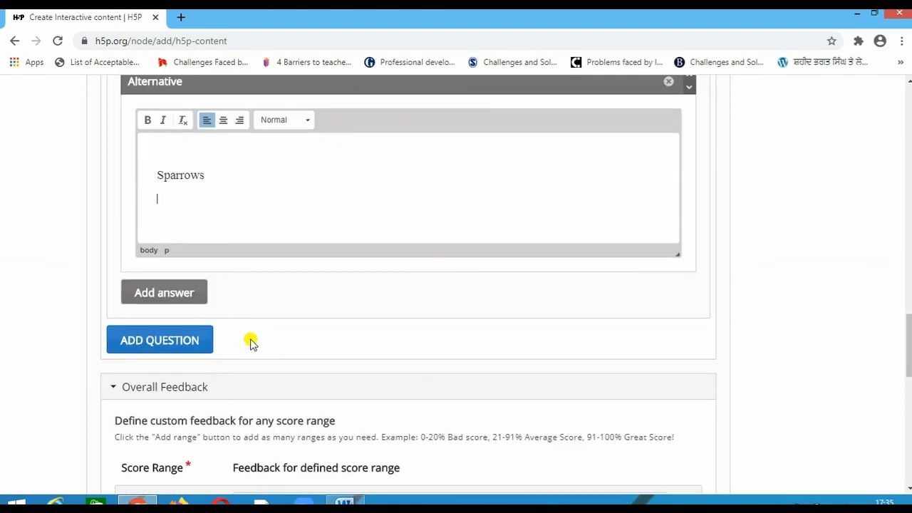
scroll(250, 344, down, 1)
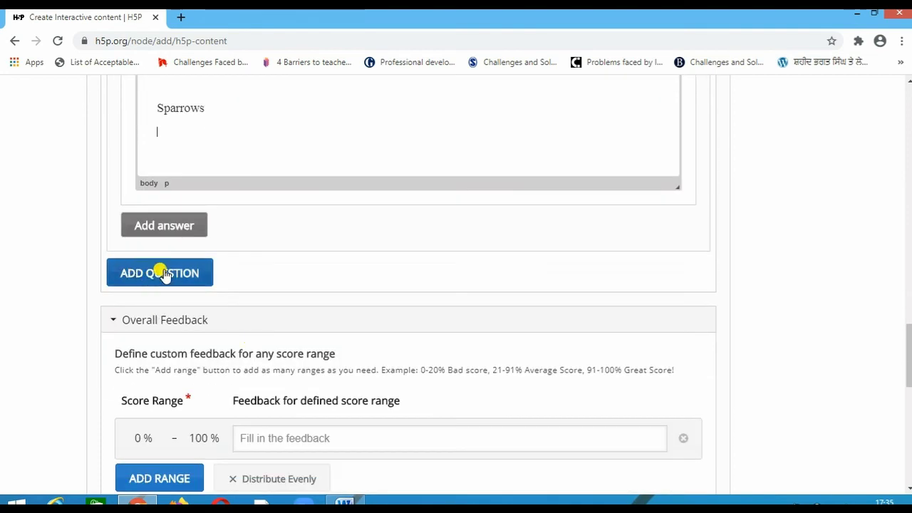
click(157, 274)
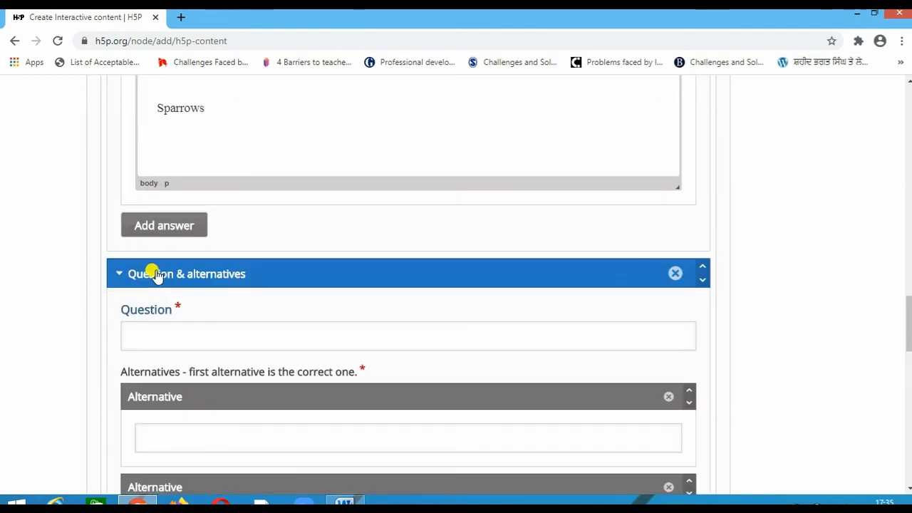
scroll(157, 274, down, 2)
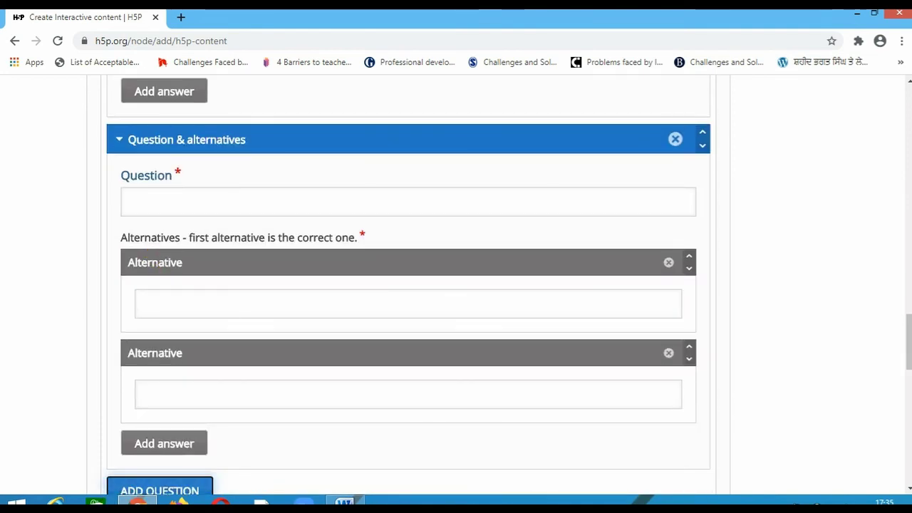
Switch to the Word document and copy the MCQ "The portrait of a lady has been written in:" with its first three options
click(344, 502)
click(413, 401)
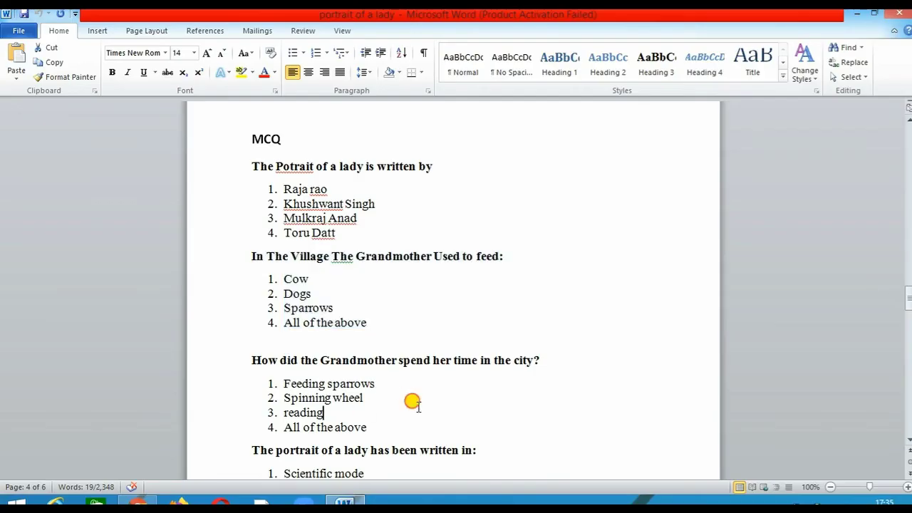
scroll(413, 401, down, 3)
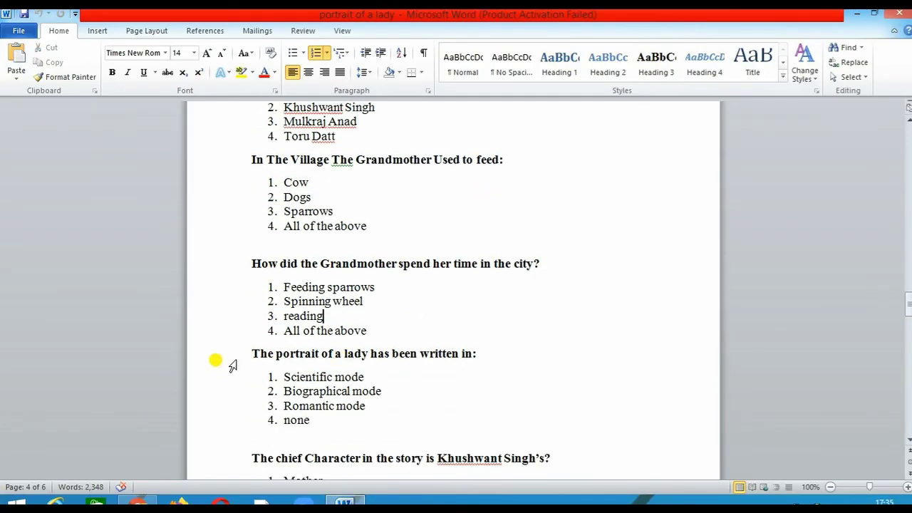
drag(240, 349, 410, 354)
drag(503, 394, 502, 414)
right_click(313, 392)
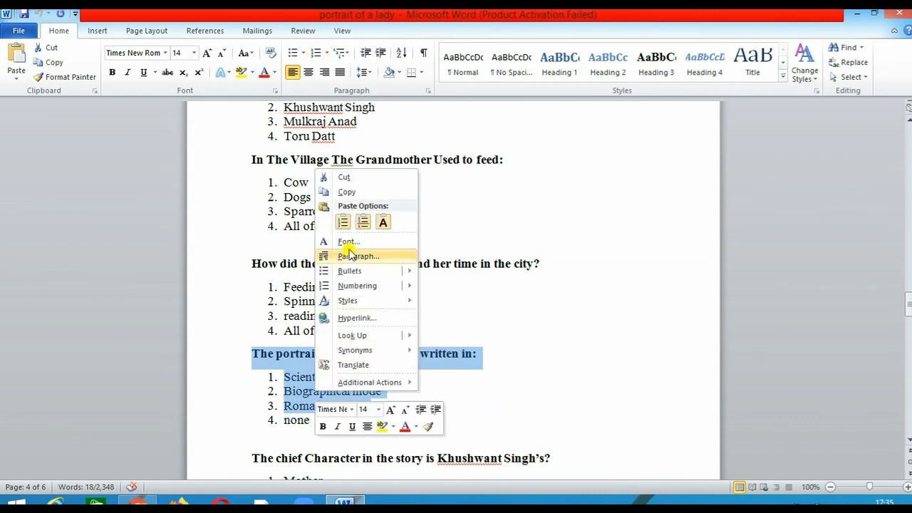
click(347, 191)
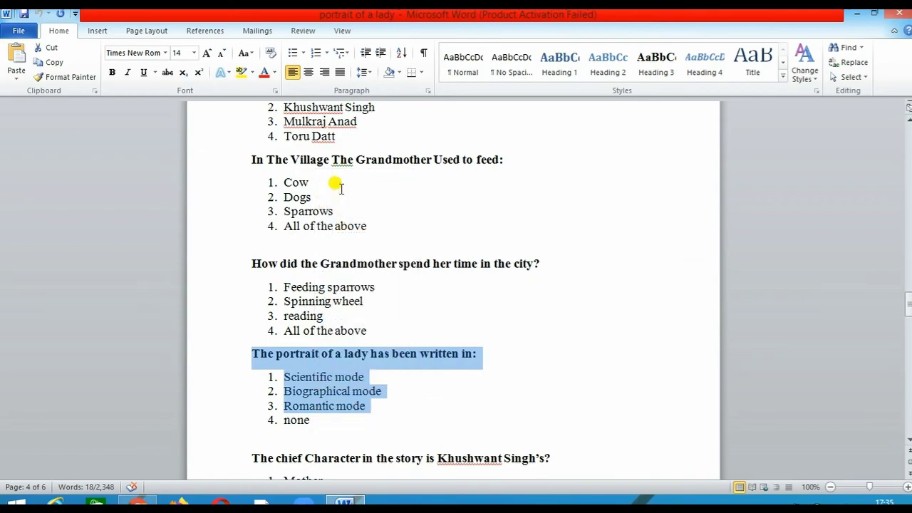
Back in the H5P editor, paste the copied MCQ into the third question's text and delete the three listed options
click(138, 502)
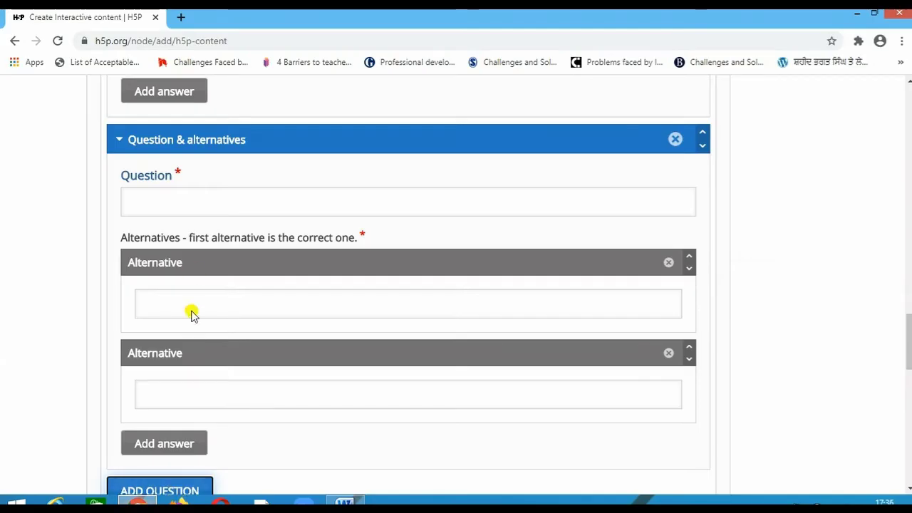
click(188, 201)
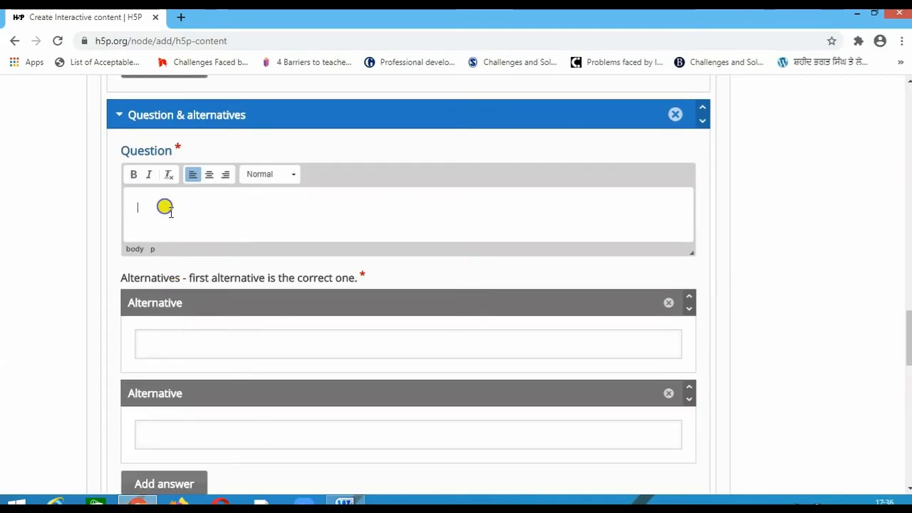
right_click(165, 207)
click(196, 223)
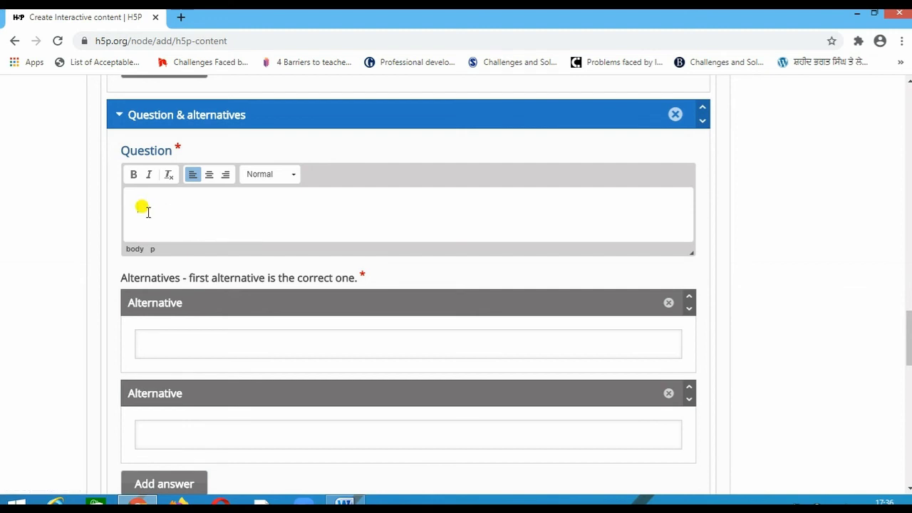
key(ctrl+v)
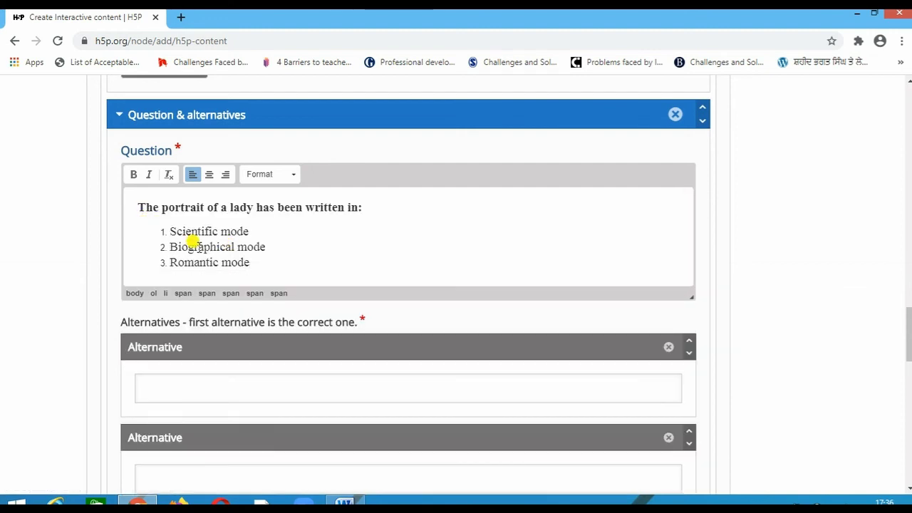
drag(157, 228, 283, 277)
key(BackSpace)
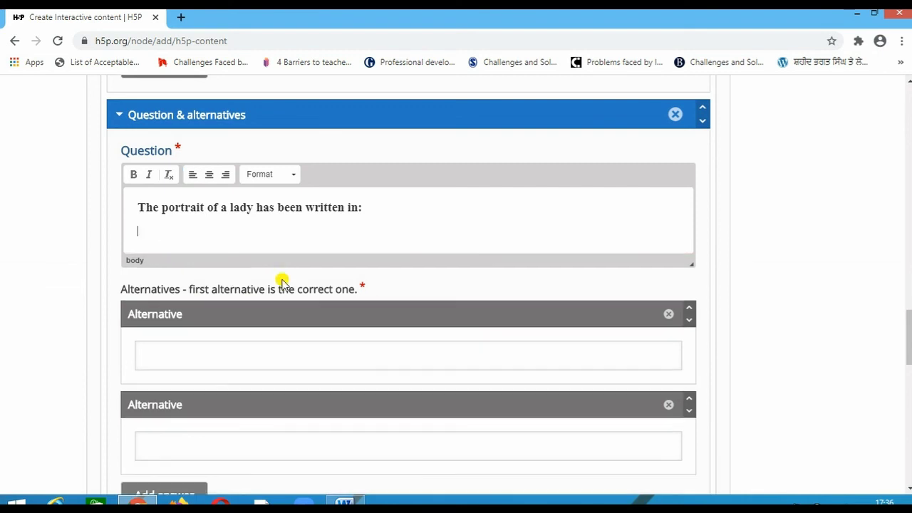
Paste the copied MCQ into the third question's first alternative and delete the question line and Scientific mode
click(165, 347)
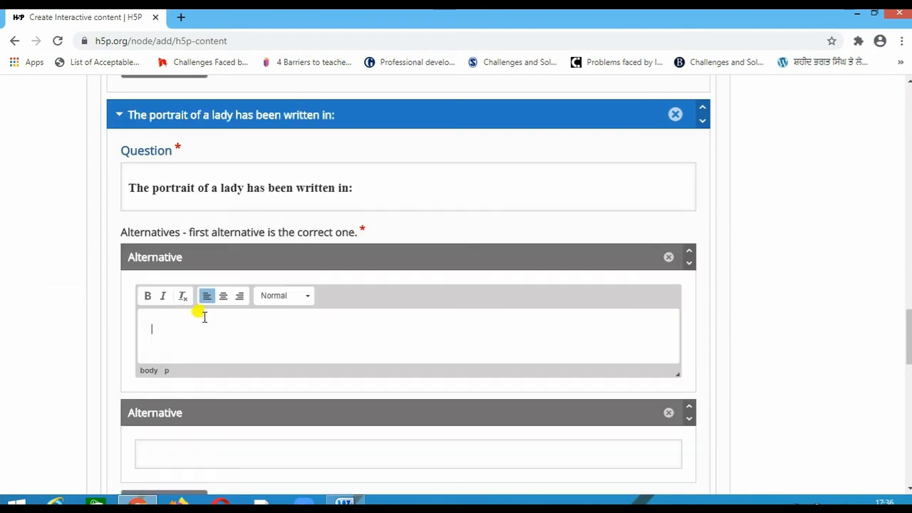
right_click(175, 335)
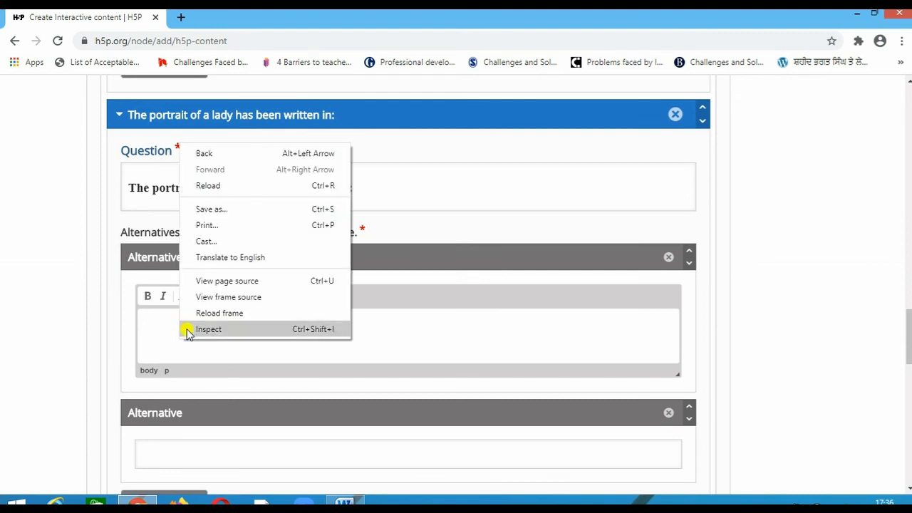
click(183, 342)
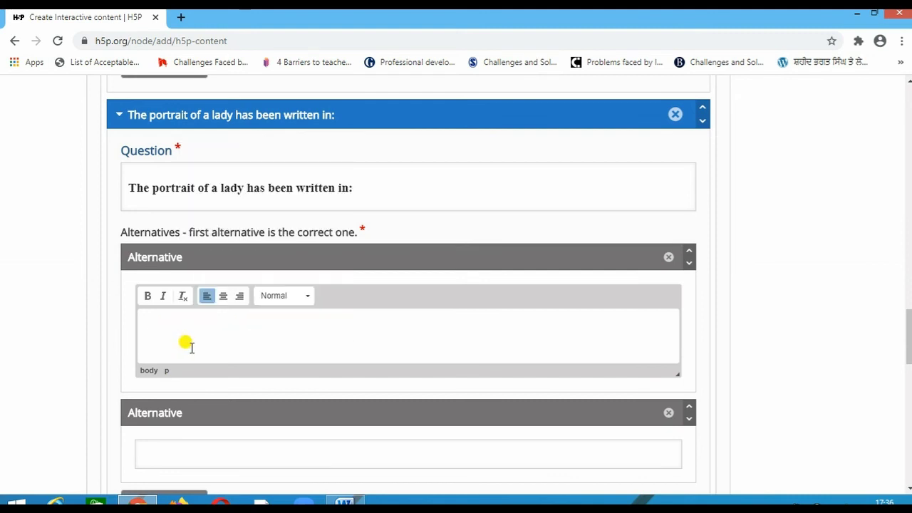
key(ctrl+v)
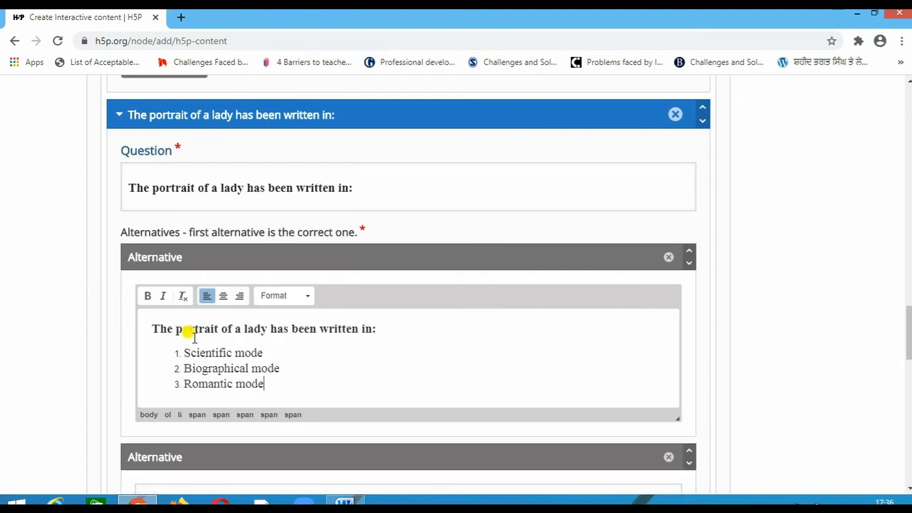
drag(151, 327, 302, 351)
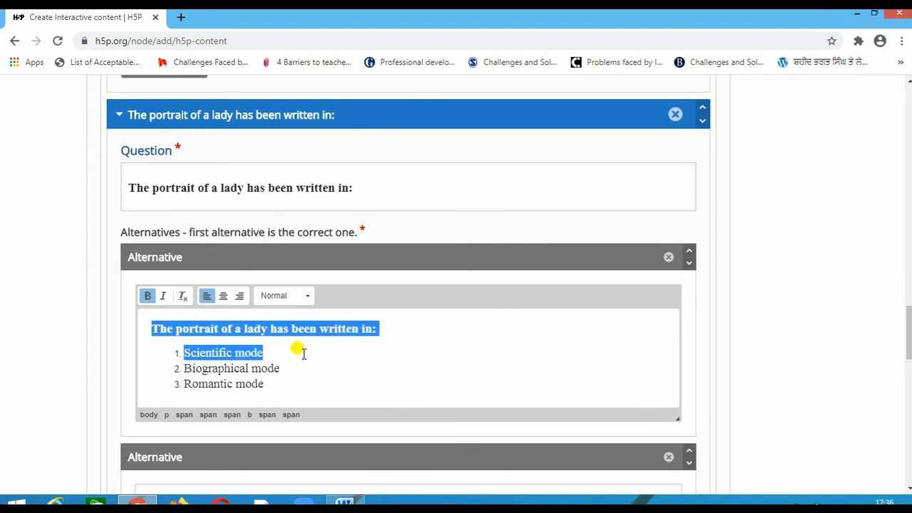
key(BackSpace)
Delete Romantic mode from the first alternative and remove the list numbering from Biographical mode
drag(167, 368, 295, 373)
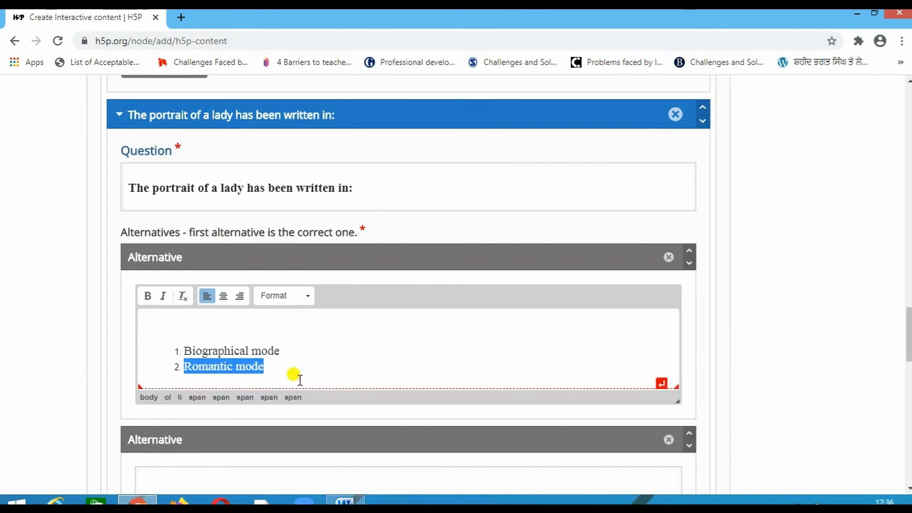
key(BackSpace)
key(BackSpace)
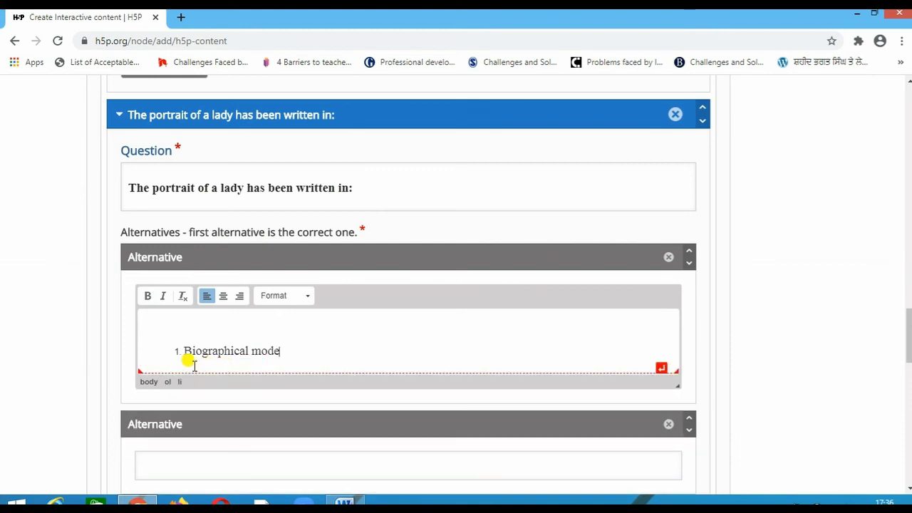
key(BackSpace)
Paste the copied MCQ into the third question's second alternative and delete the question line
scroll(179, 348, down, 3)
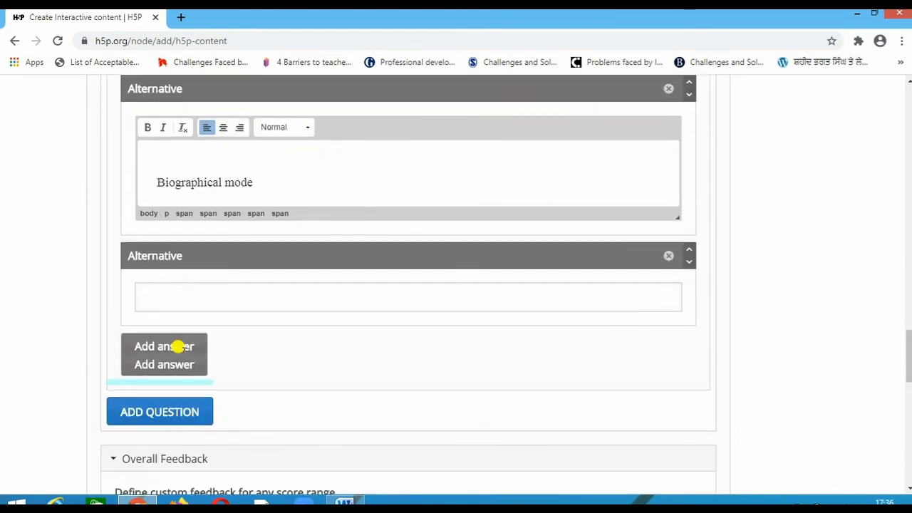
click(197, 265)
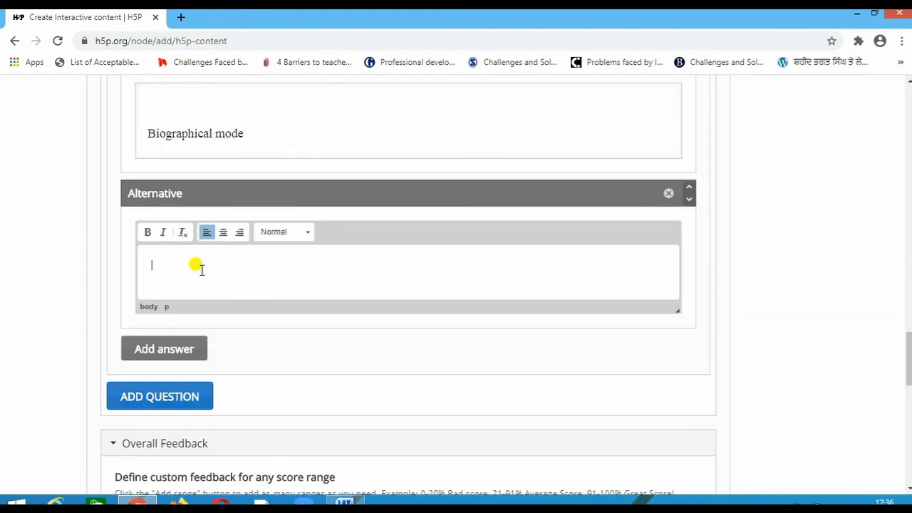
right_click(203, 271)
click(170, 277)
text(The portrait of a lady has been written in: Scientific mode Biographical mode Romantic mode)
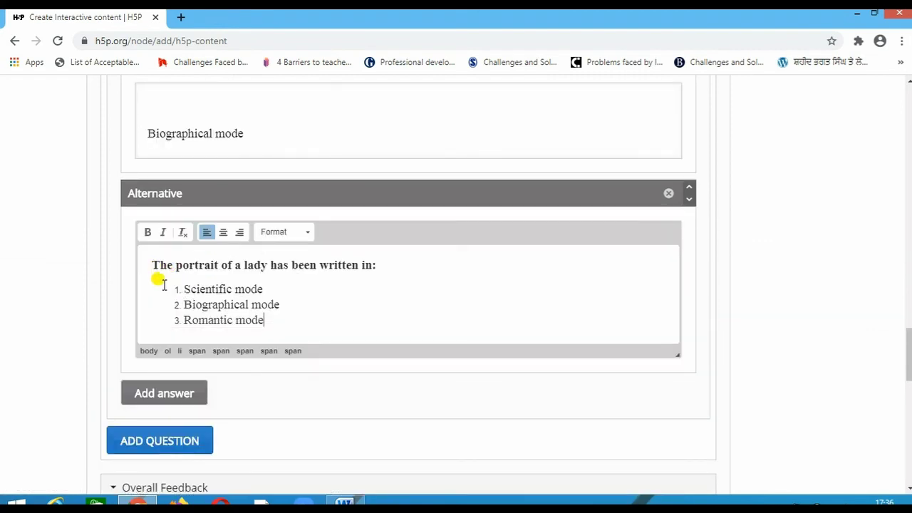
drag(146, 260, 391, 271)
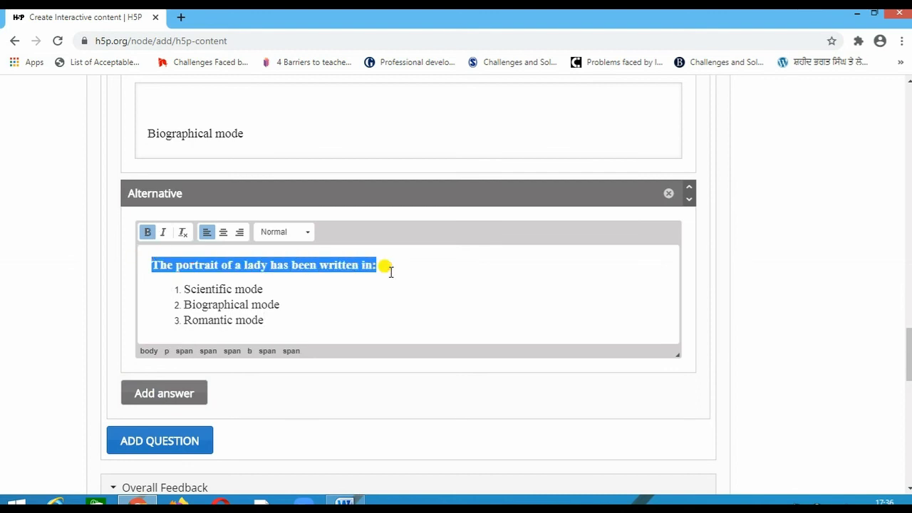
key(BackSpace)
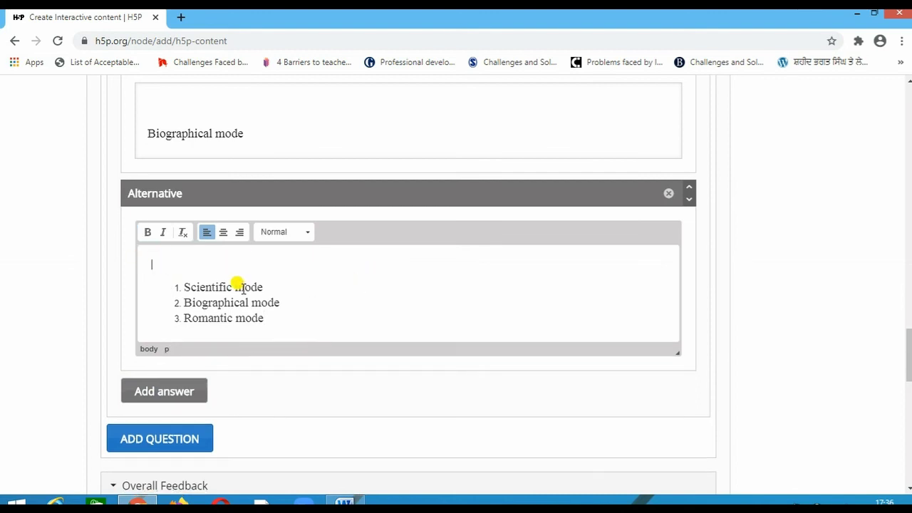
Remove the list numbering from Scientific mode in the second alternative and delete Biographical mode and Romantic mode
click(178, 281)
key(BackSpace)
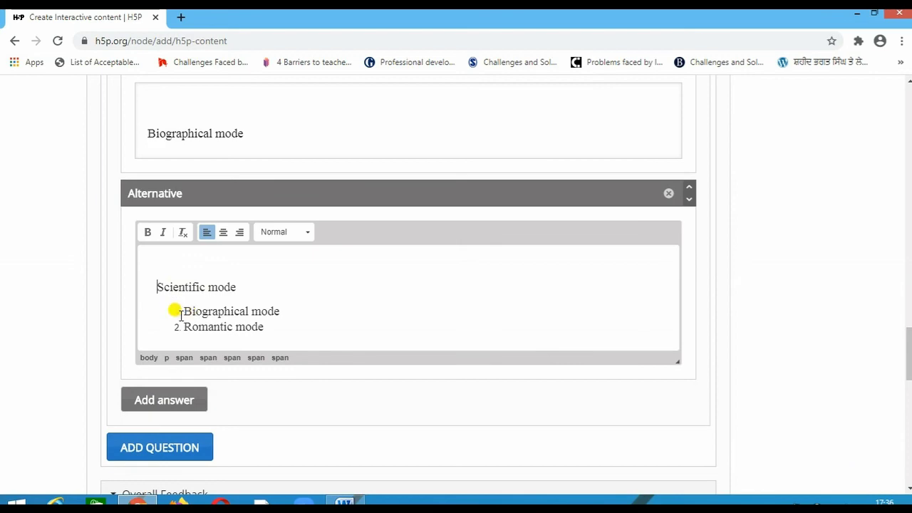
drag(171, 310, 273, 327)
key(BackSpace)
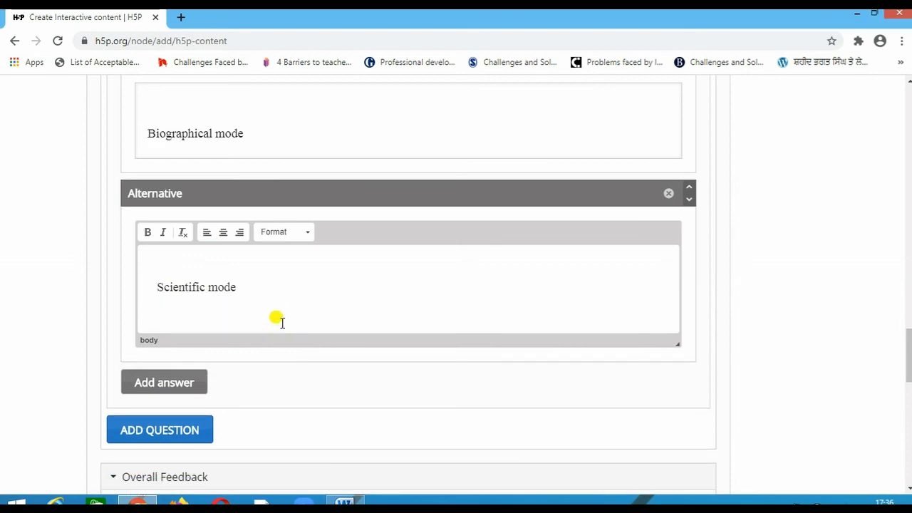
Add a score range ending the first at 60 %, with feedback "good" for the lower range and "congratulations" for the upper
scroll(282, 322, down, 6)
scroll(282, 322, up, 2)
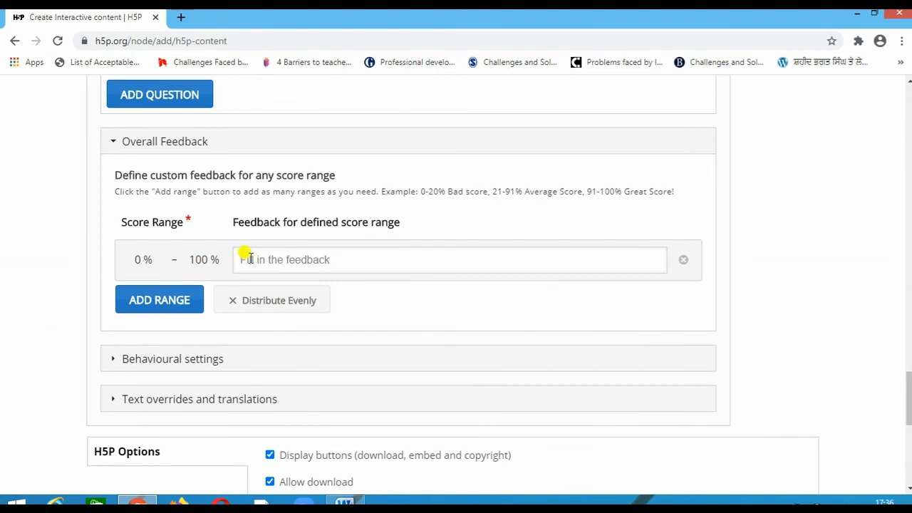
click(169, 299)
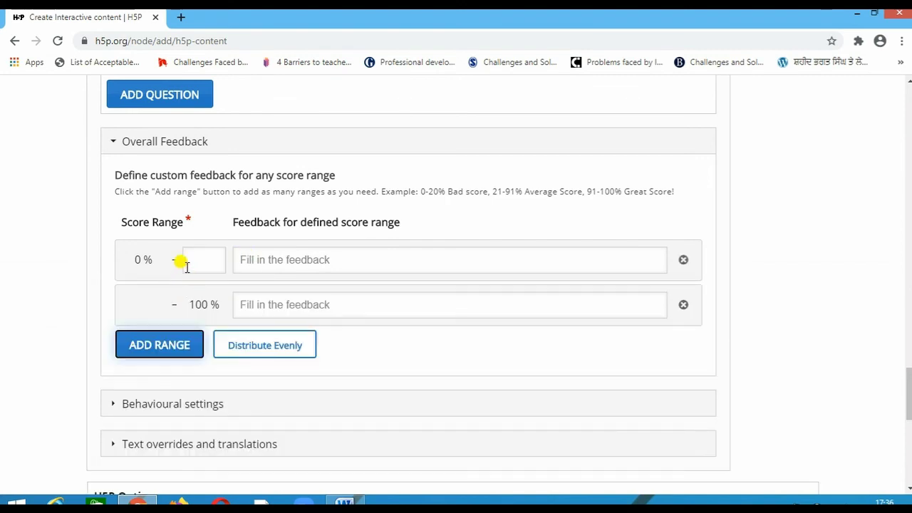
click(192, 261)
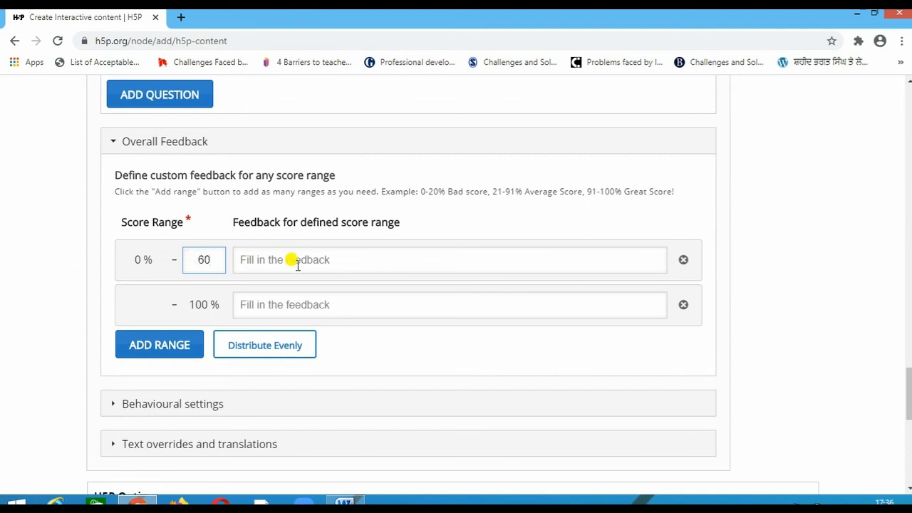
drag(317, 279, 324, 262)
click(356, 263)
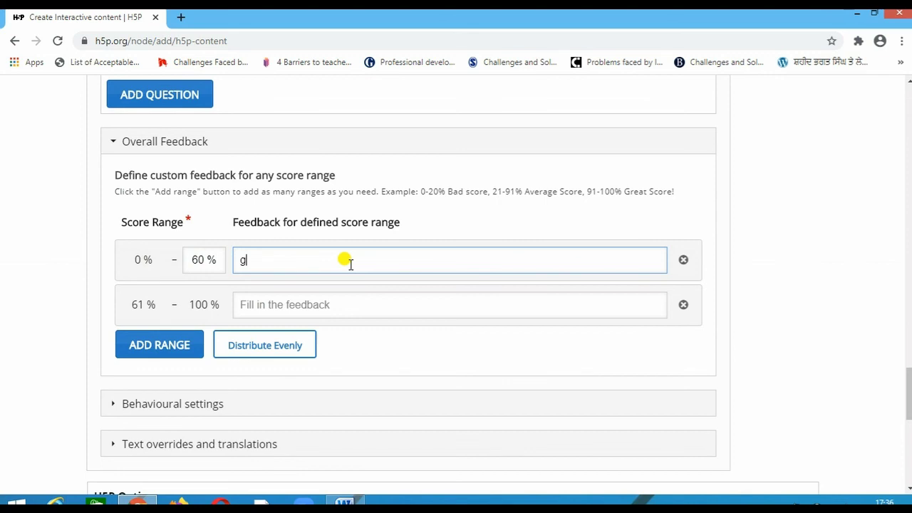
click(332, 306)
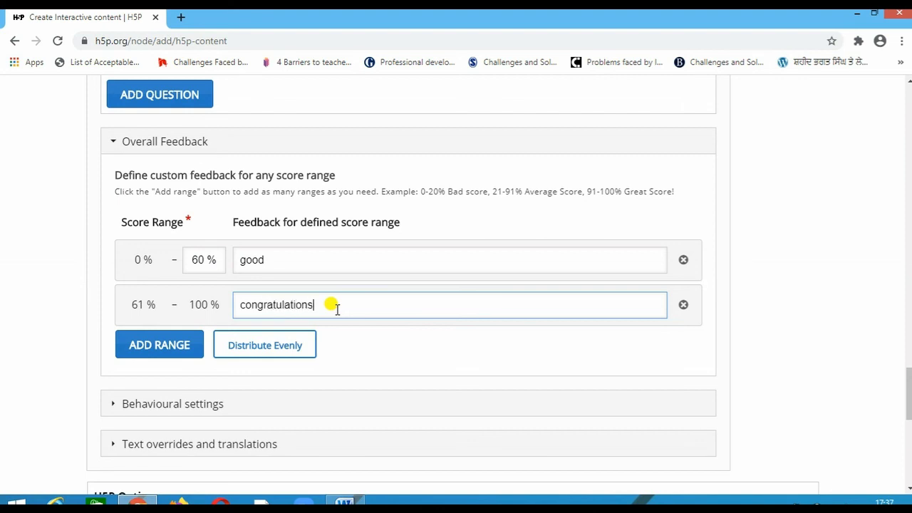
Expand and review the behavioural settings, then save the Single Choice Set
scroll(331, 305, down, 2)
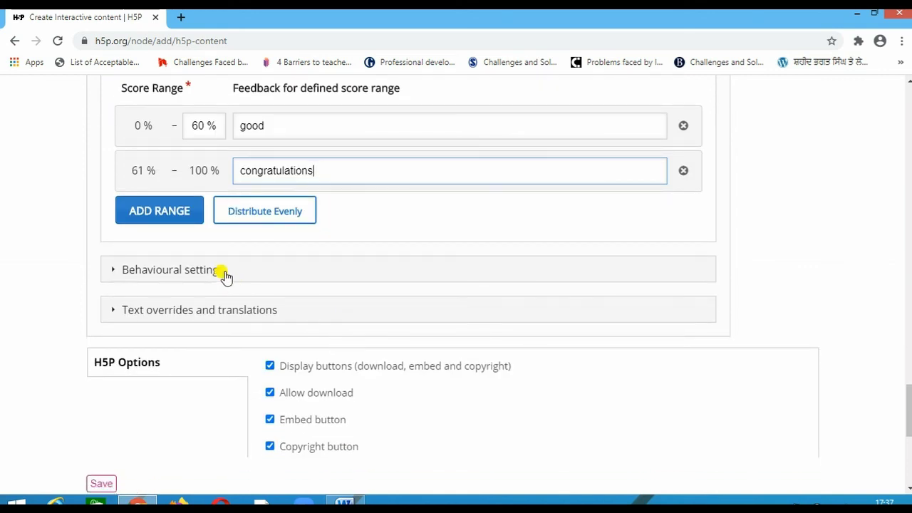
click(223, 271)
scroll(223, 272, down, 3)
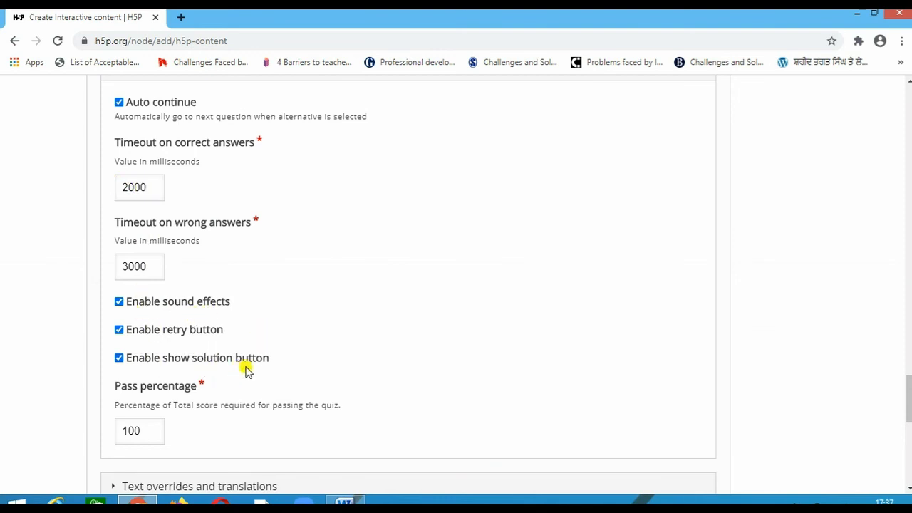
scroll(253, 368, down, 2)
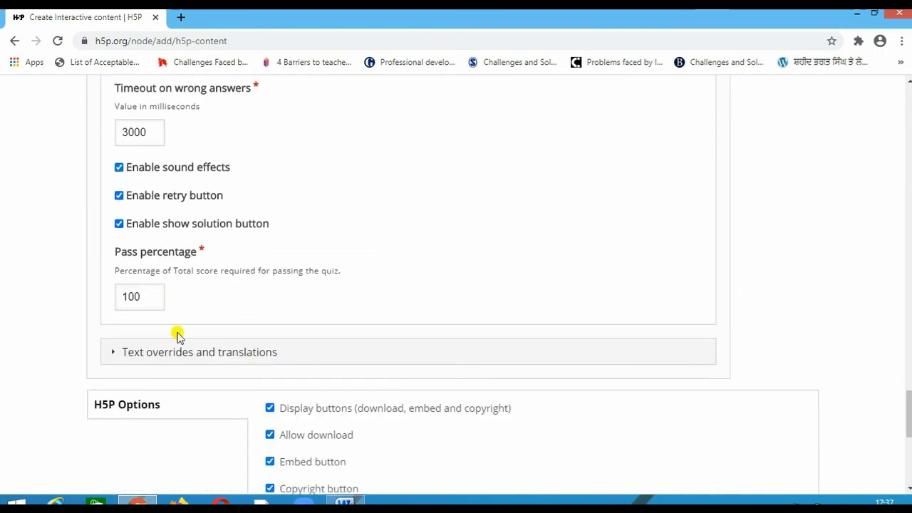
scroll(155, 362, up, 2)
scroll(156, 363, down, 4)
scroll(157, 363, down, 1)
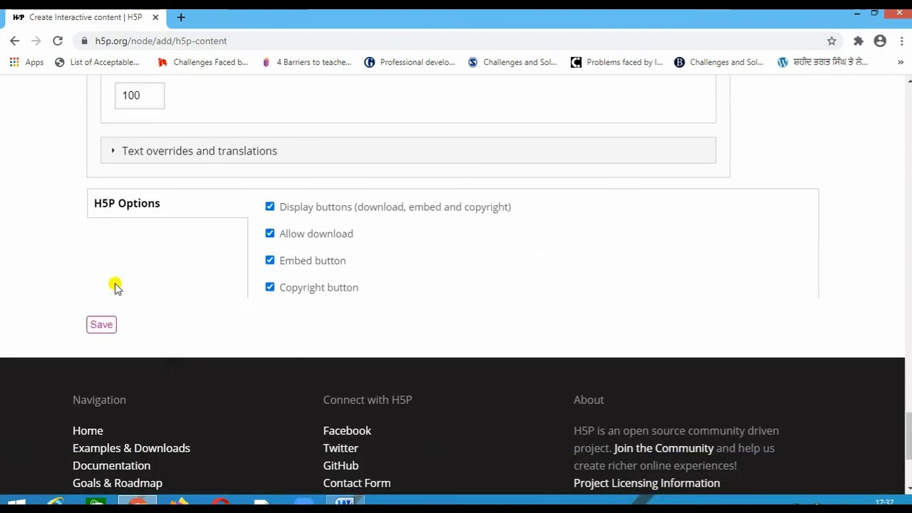
click(101, 325)
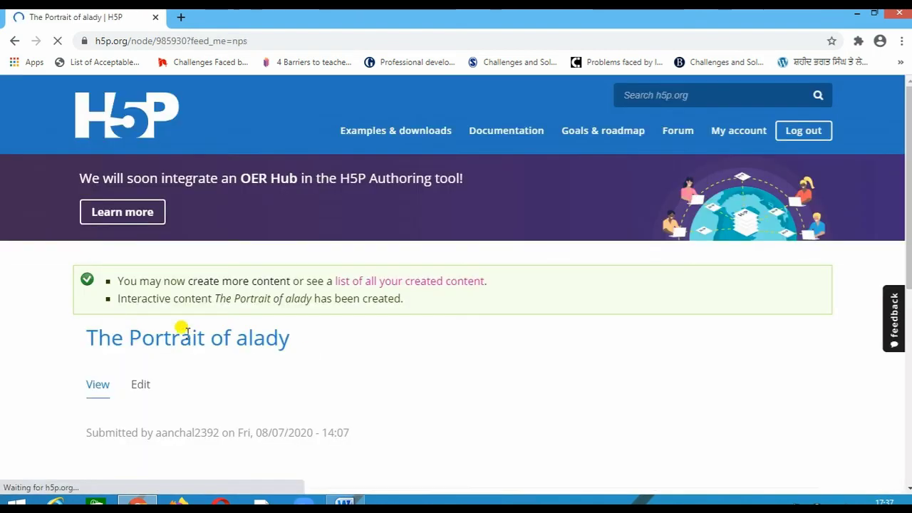
Answer the three quiz questions with Khushwant Singh, Dogs and Scientific mode
scroll(318, 380, down, 5)
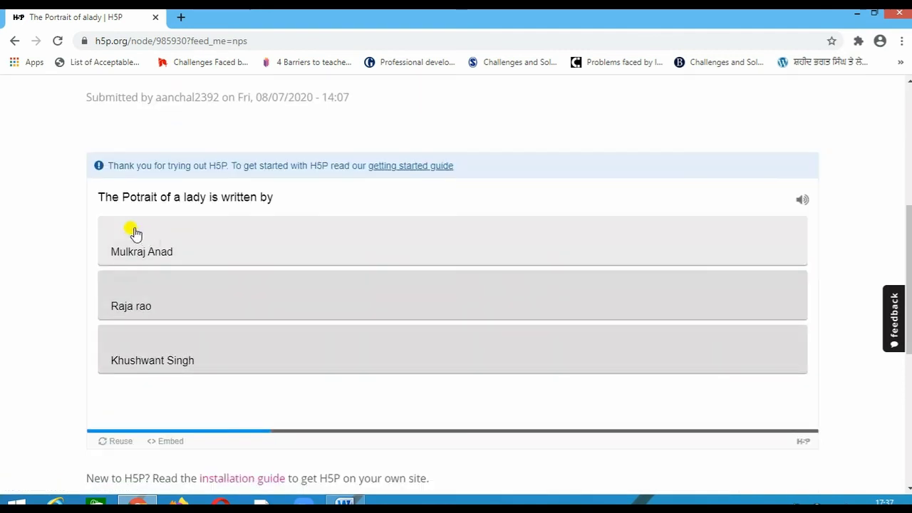
click(145, 364)
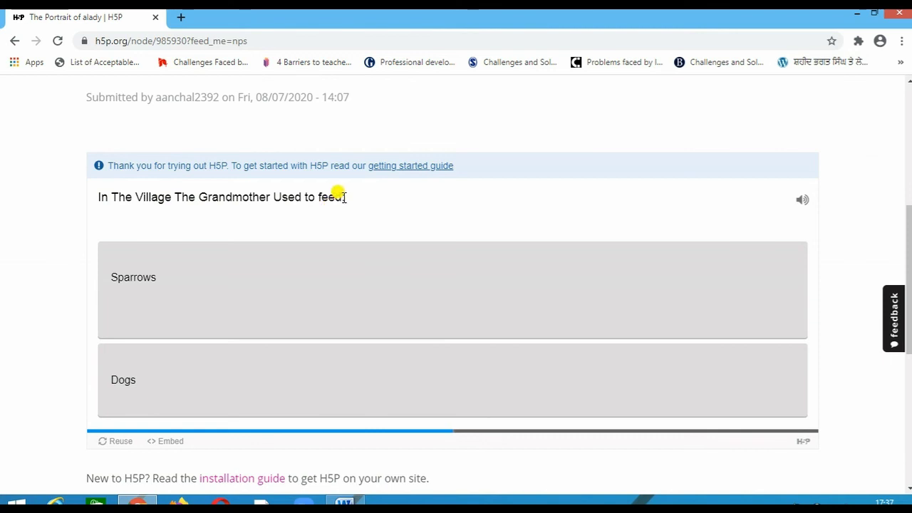
click(141, 372)
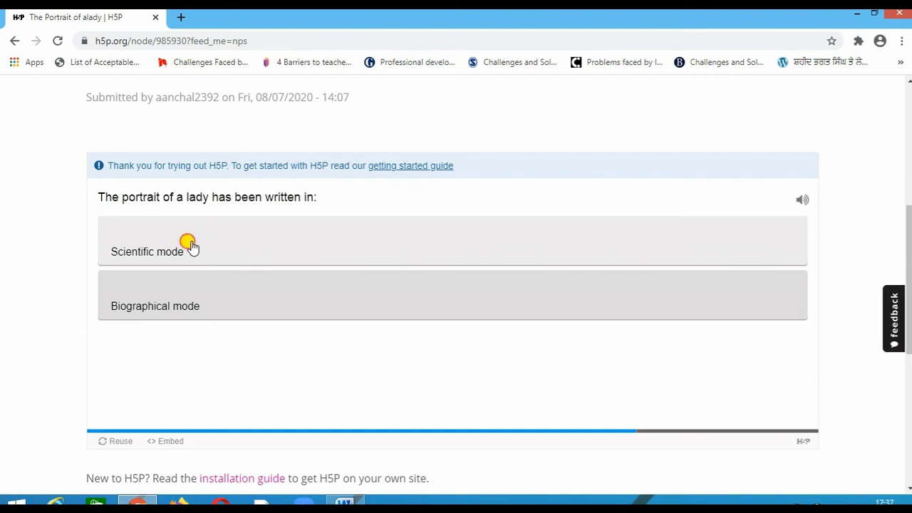
click(190, 246)
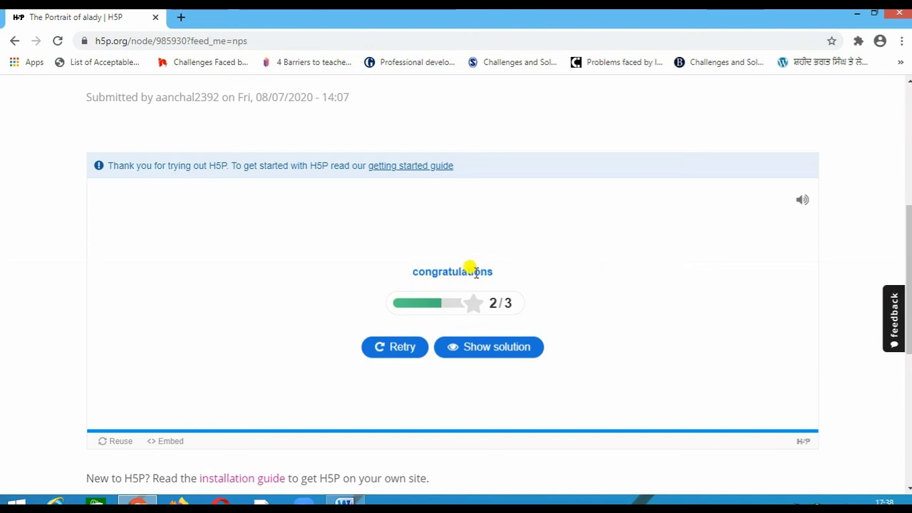
Go to the account page and open the newest "The Portrait of alady" entry in the recent content
scroll(549, 267, up, 3)
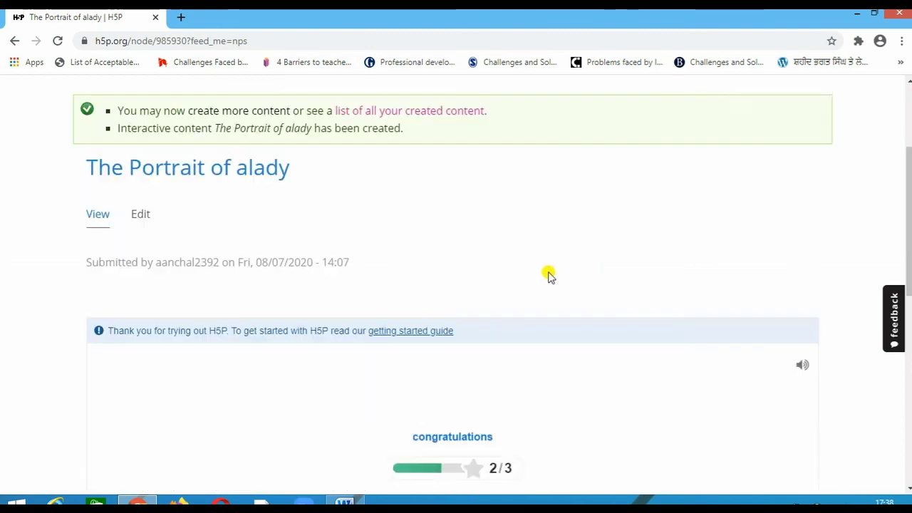
scroll(548, 273, down, 3)
scroll(548, 274, up, 2)
scroll(548, 275, up, 3)
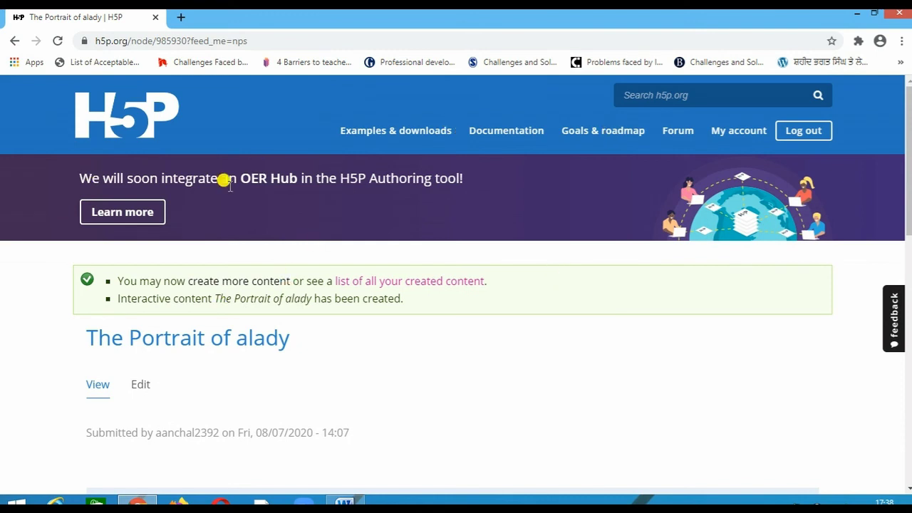
click(730, 135)
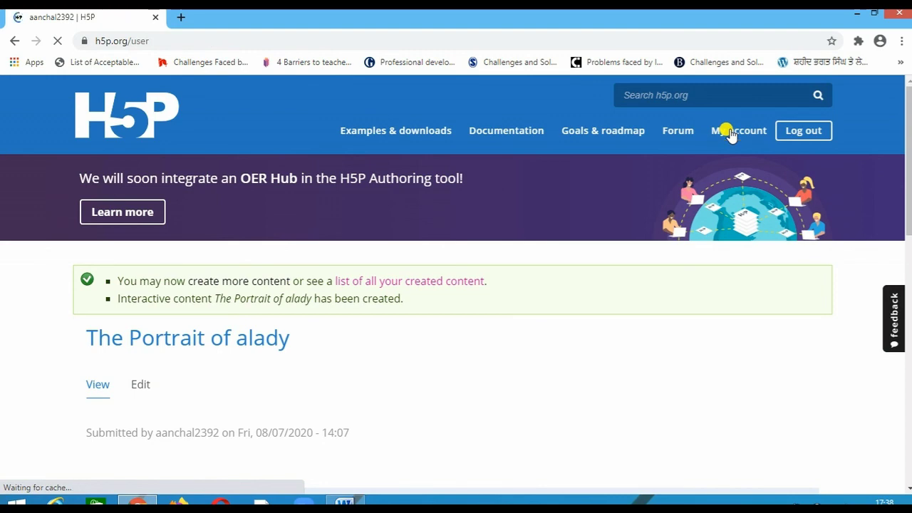
scroll(616, 347, down, 5)
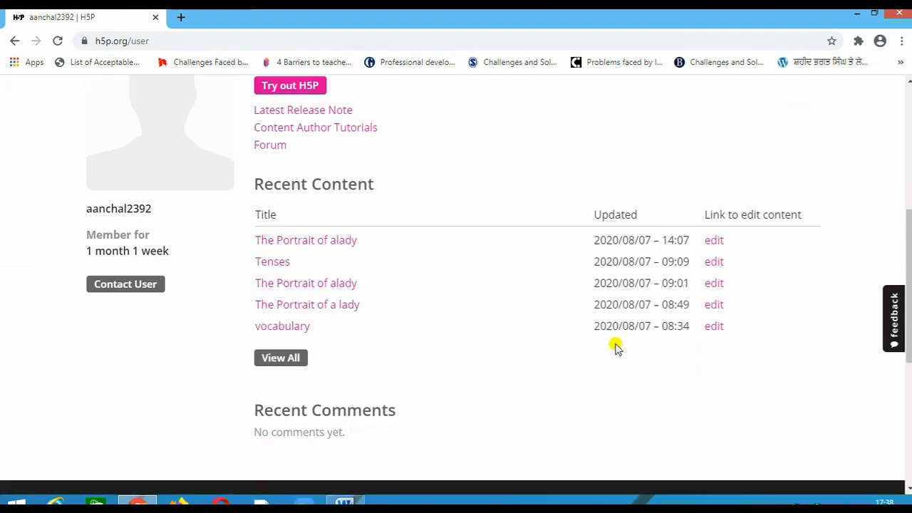
click(333, 240)
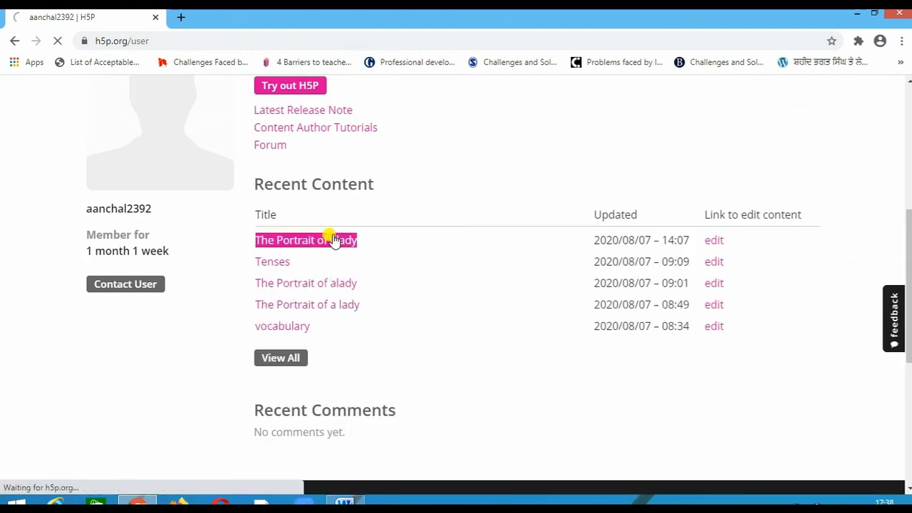
View the quiz's embed code, select the whole iframe code, and close the embed dialog
scroll(330, 238, down, 6)
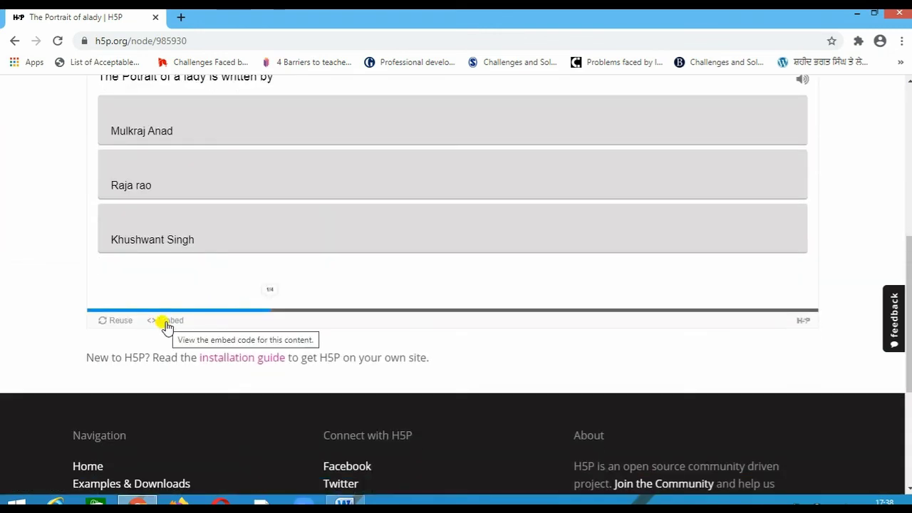
click(166, 322)
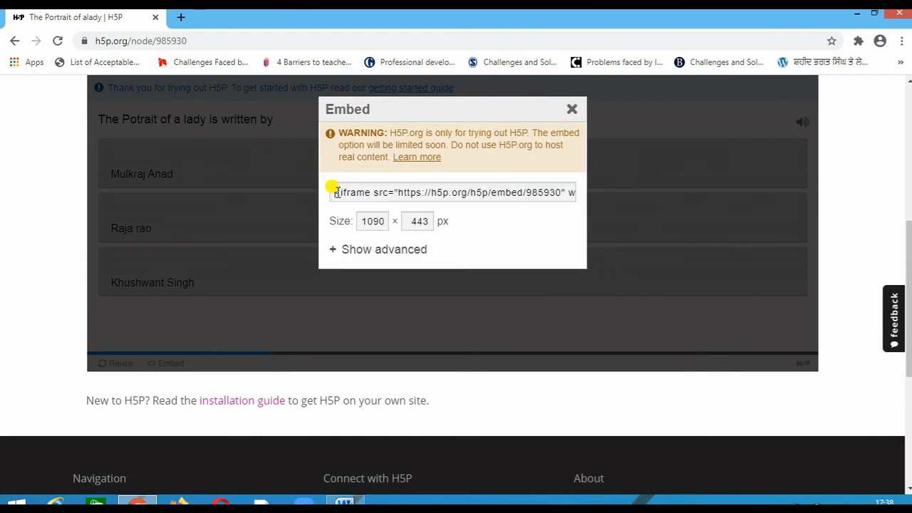
drag(335, 192, 726, 205)
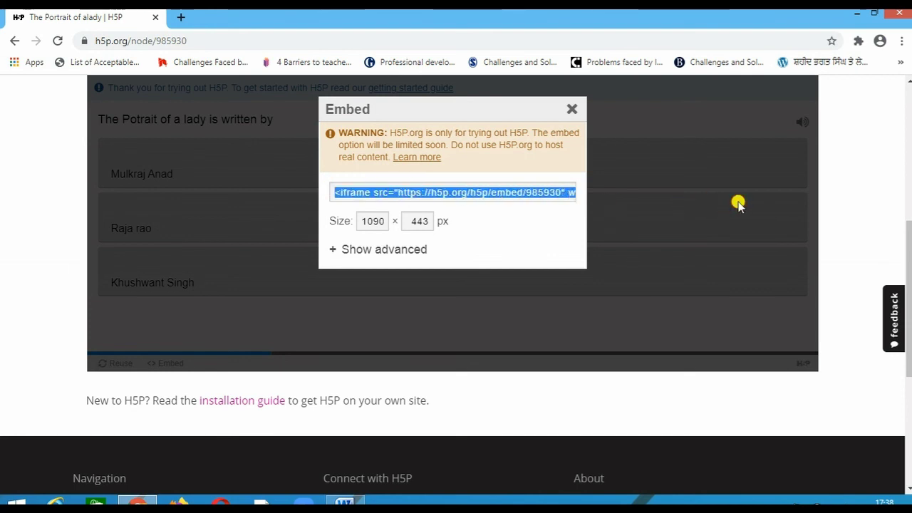
click(737, 199)
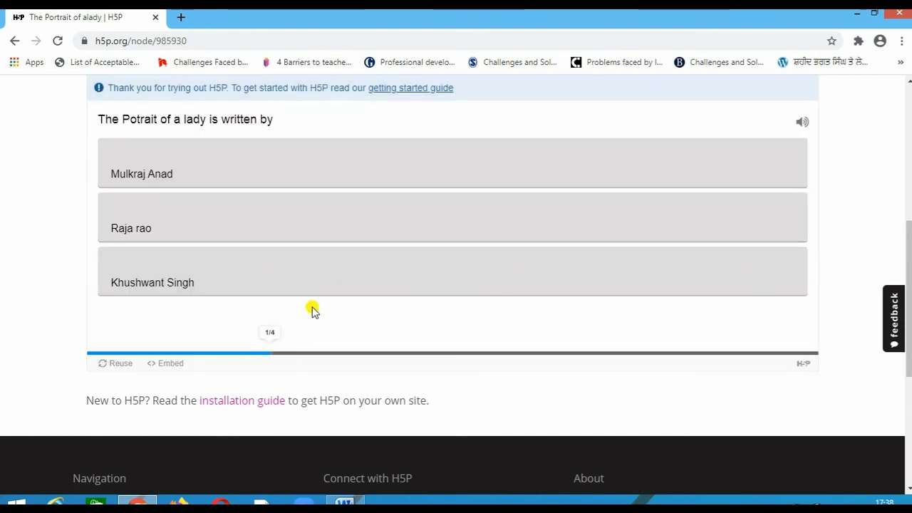
scroll(171, 377, down, 1)
scroll(178, 299, up, 1)
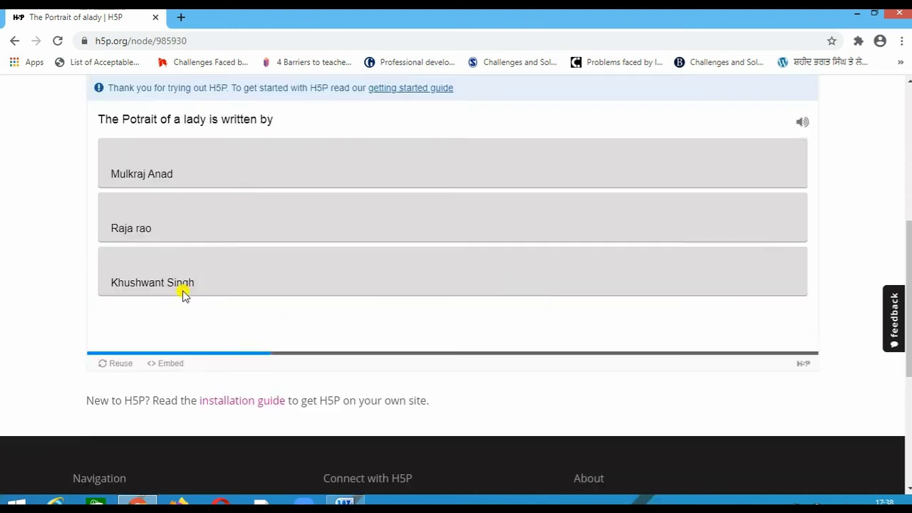
key(Return)
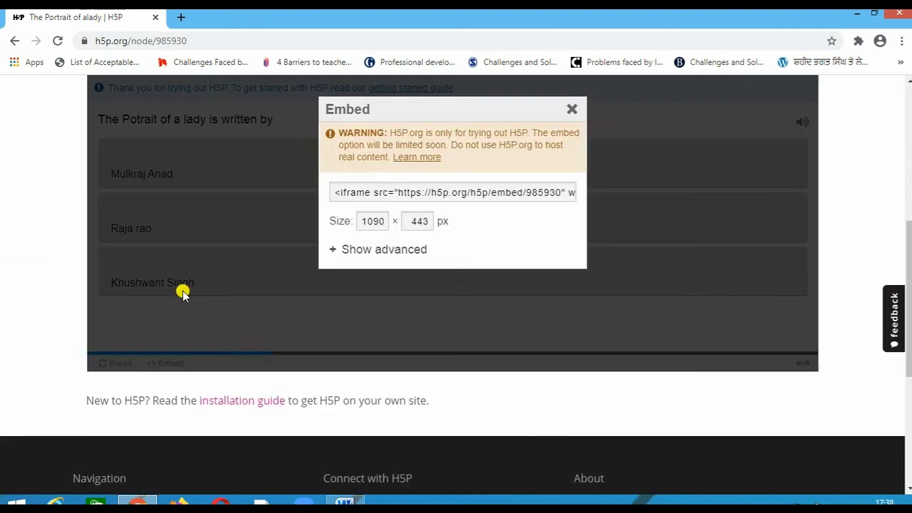
click(572, 112)
Answer the author question with Khushwant Singh and the village feeding question with Sparrows
scroll(572, 218, up, 5)
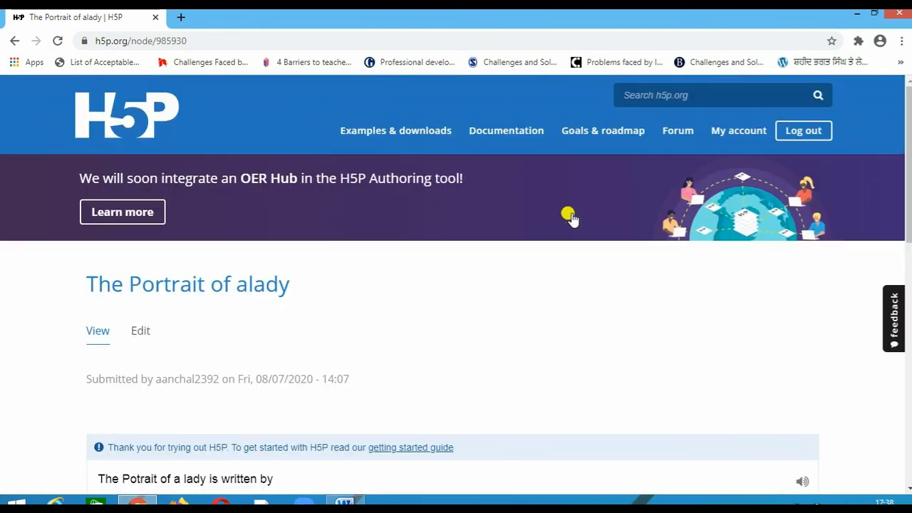
scroll(430, 367, down, 3)
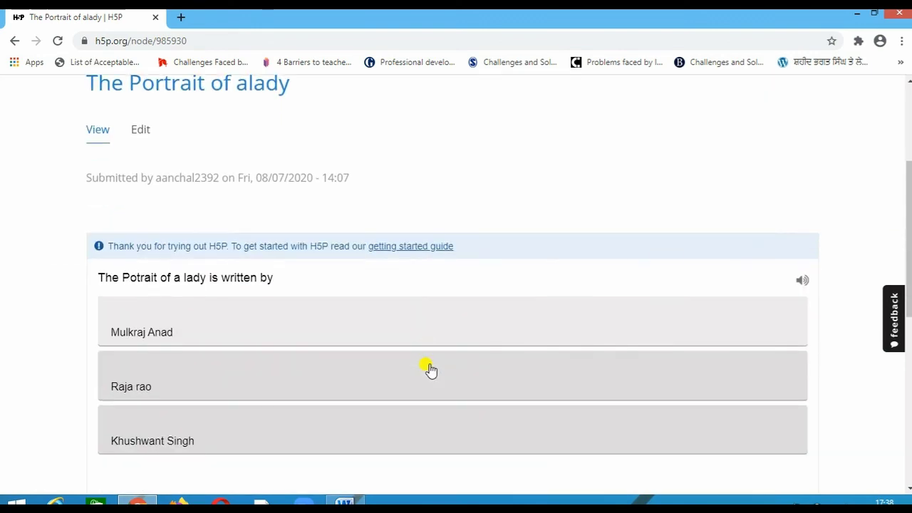
right_click(430, 365)
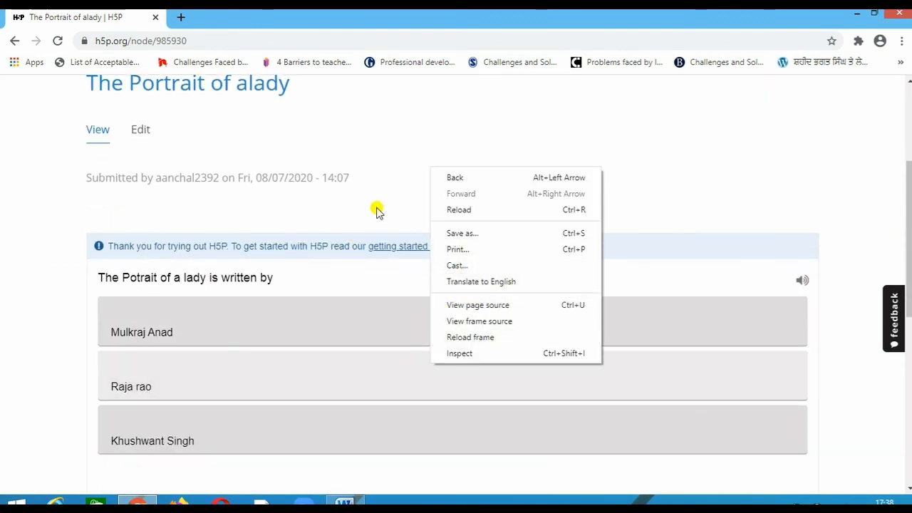
click(351, 420)
click(351, 420)
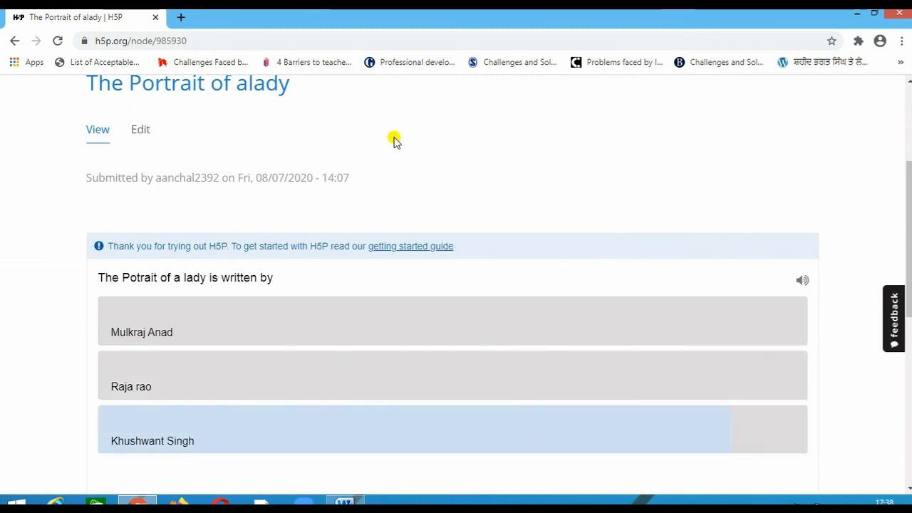
scroll(392, 153, up, 1)
scroll(390, 168, up, 3)
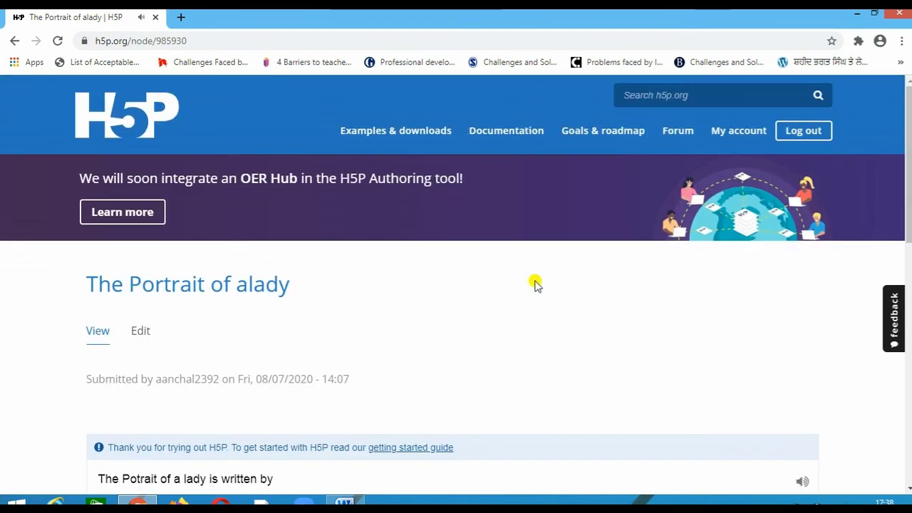
scroll(556, 315, down, 4)
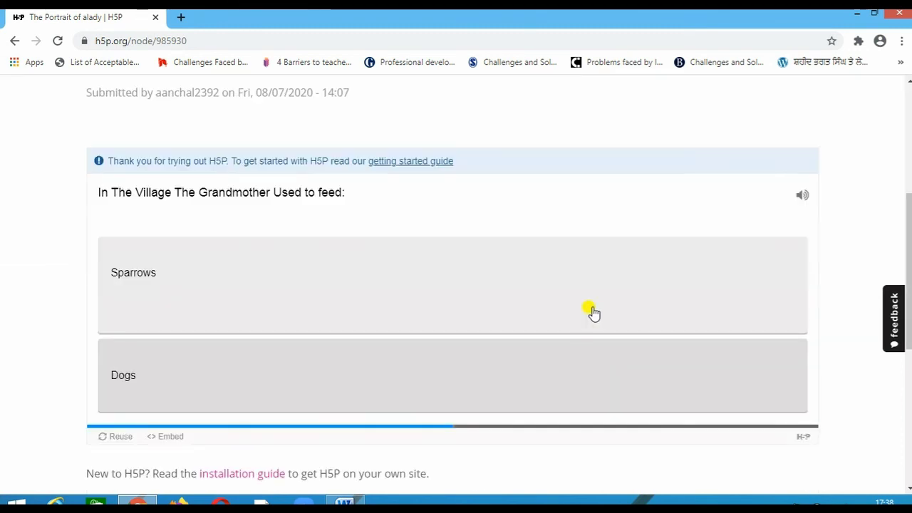
click(590, 312)
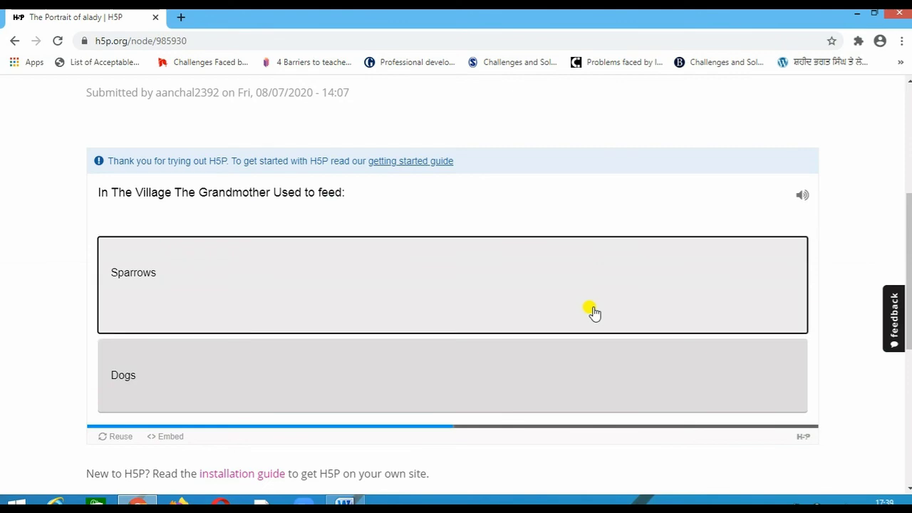